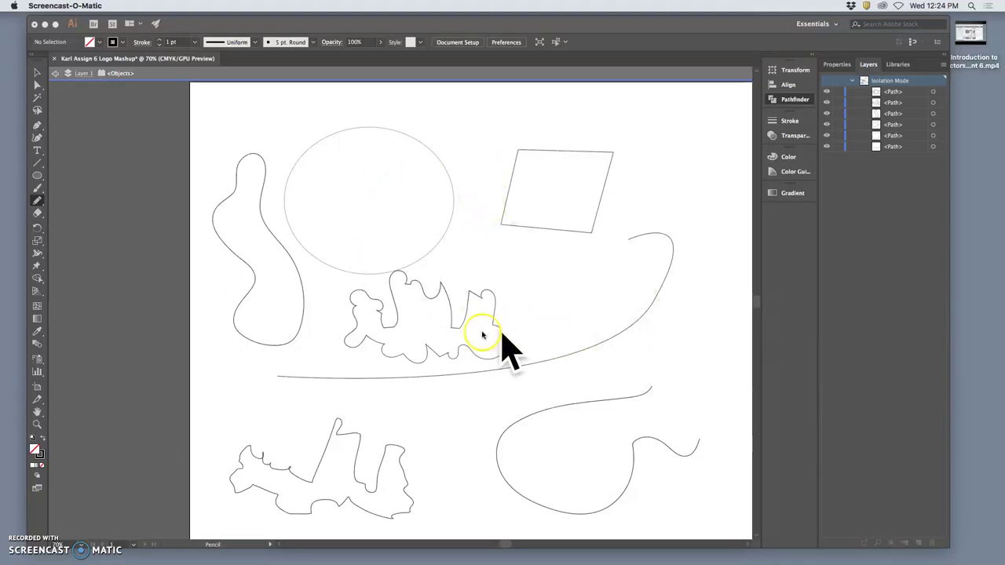
- Bring Illustrator forward and open the Color panel with the Fill swatch, set to None, active
click(694, 235)
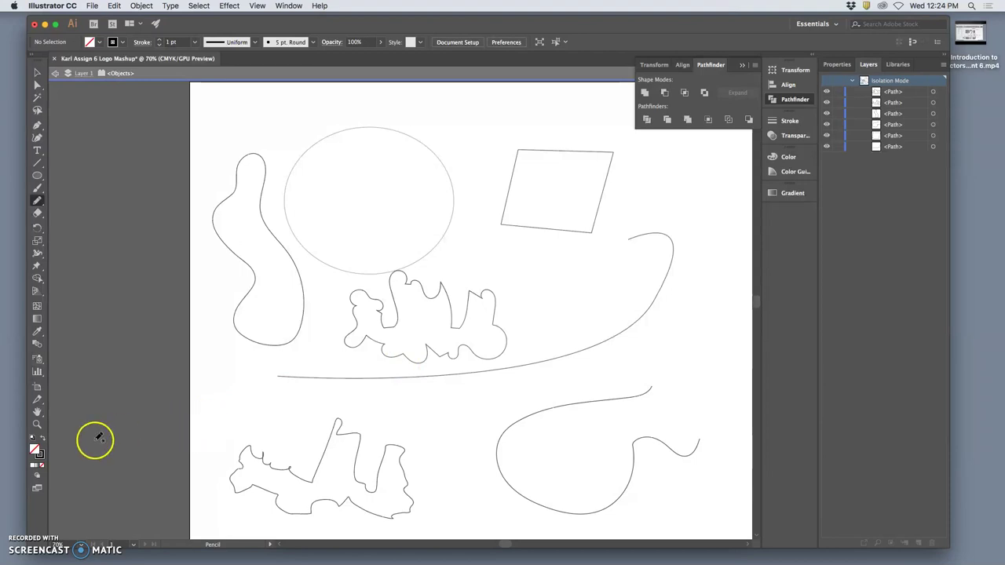
click(40, 454)
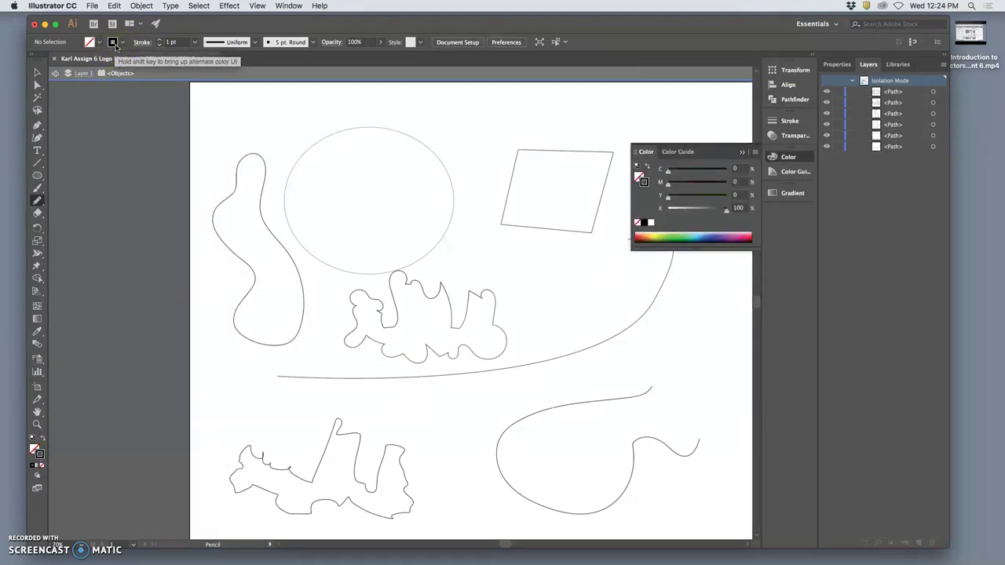
click(35, 450)
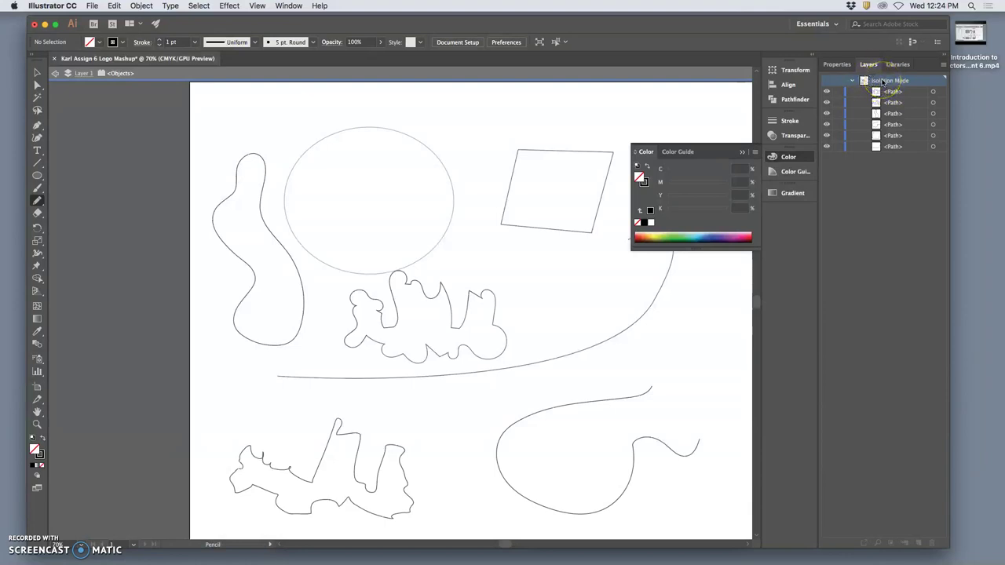
- Select paths with the Layers panel target circles, ending on the middle squiggle
click(933, 103)
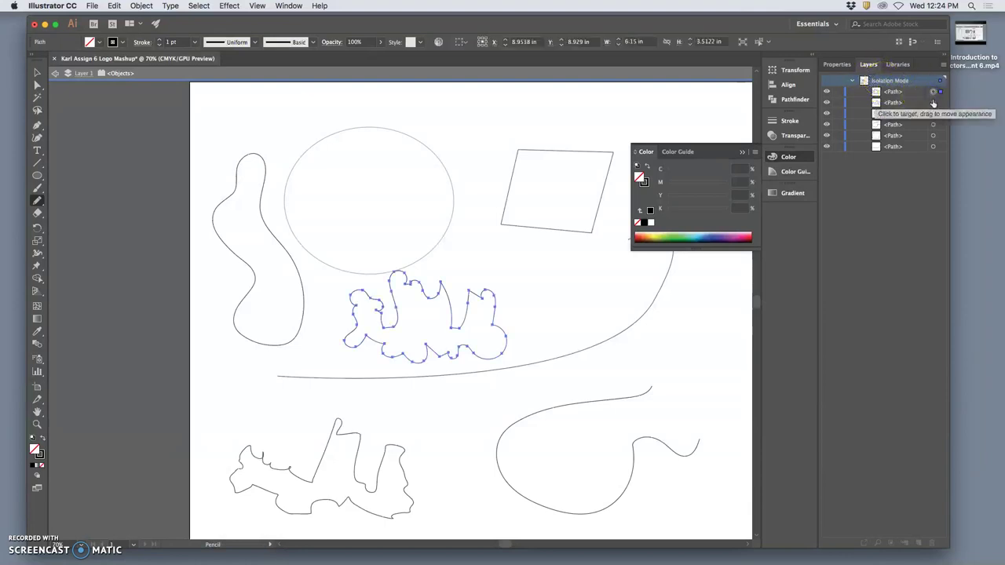
click(933, 113)
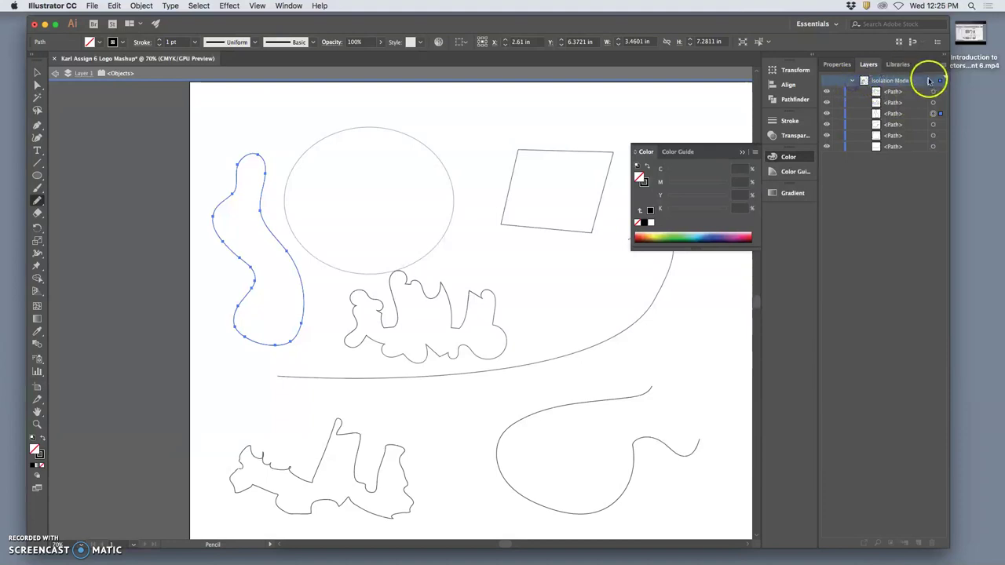
click(831, 82)
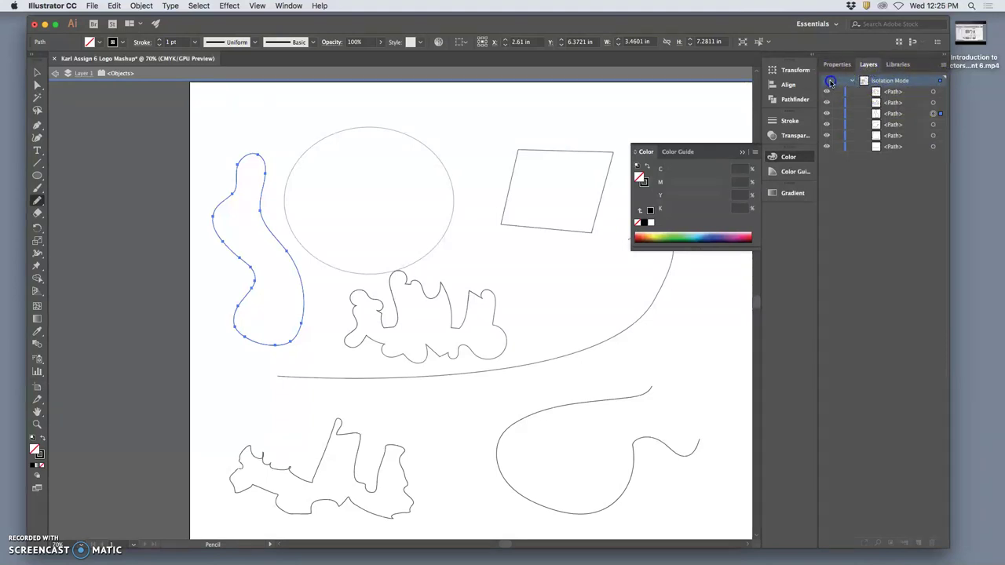
click(259, 6)
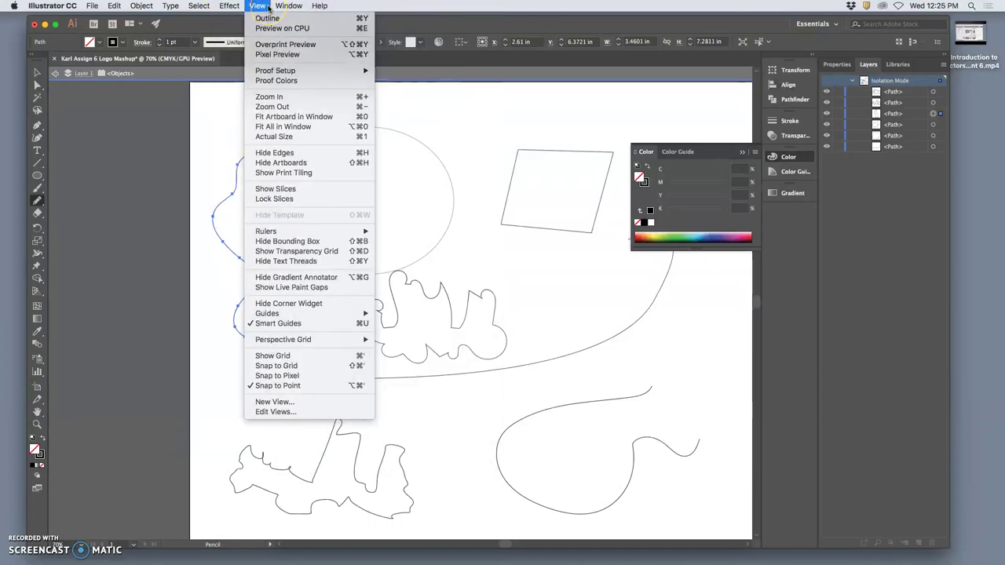
click(592, 116)
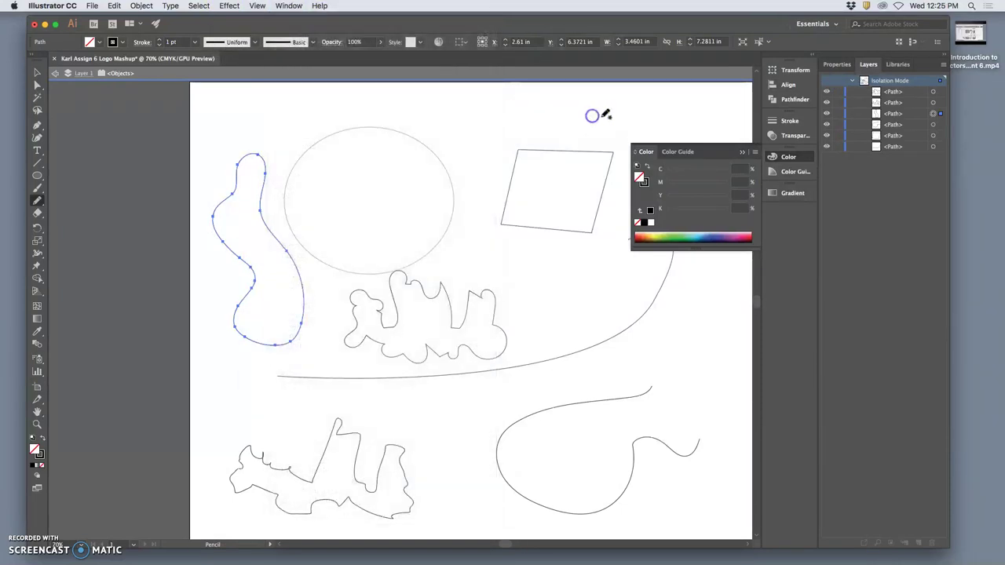
click(933, 103)
- Rotate and enlarge the top-right quadrilateral to about 4.39 × 3.29 in
click(37, 73)
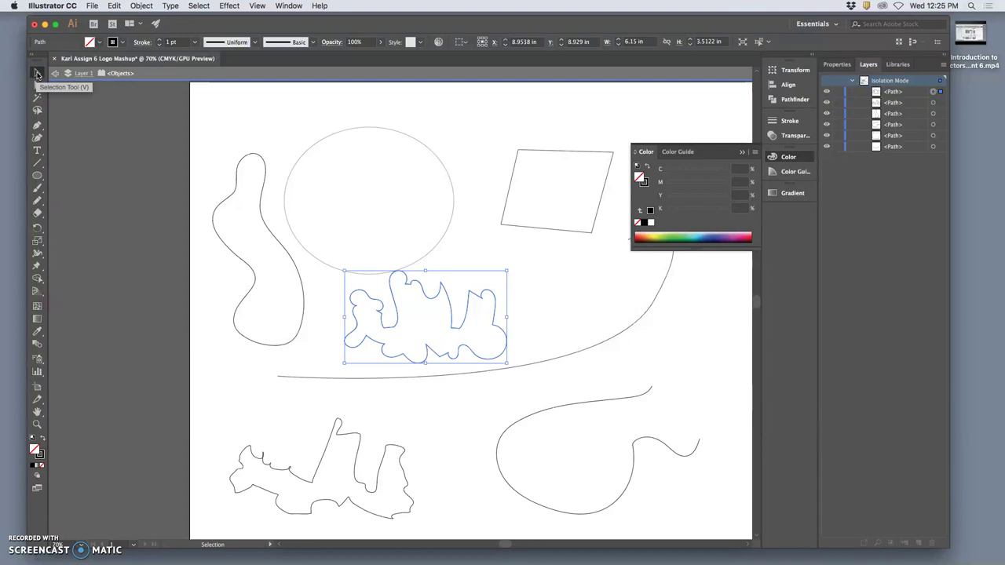
click(36, 76)
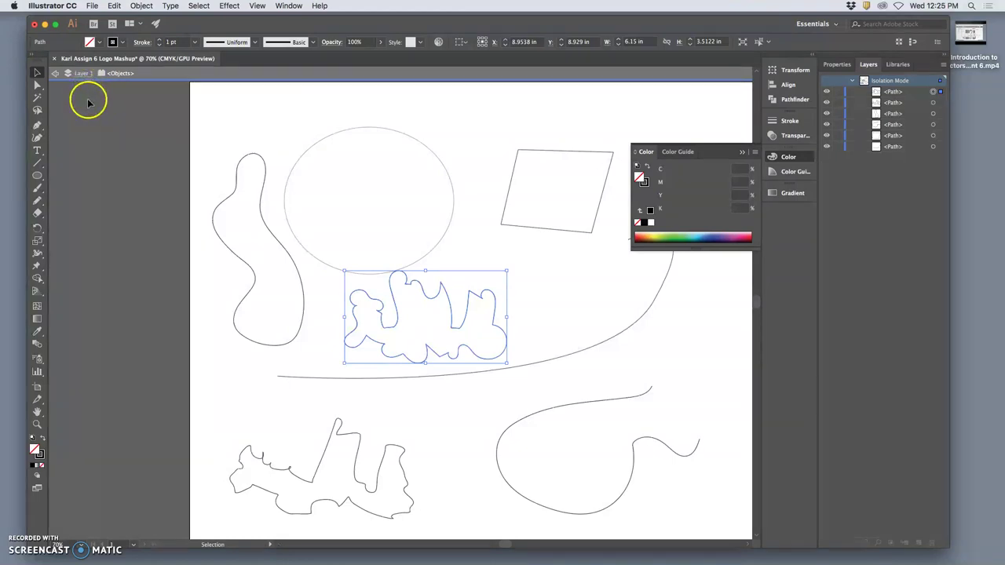
click(515, 160)
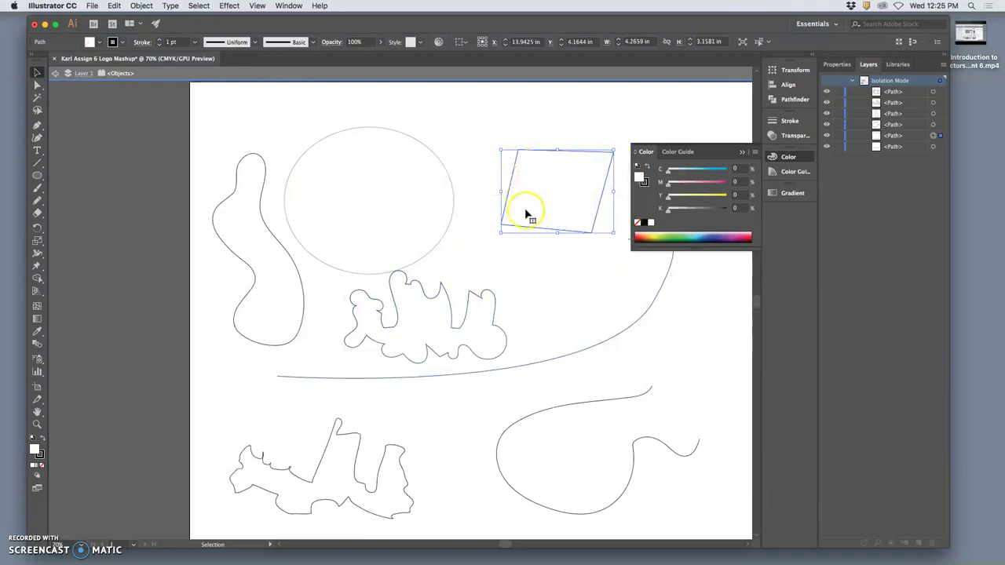
click(346, 131)
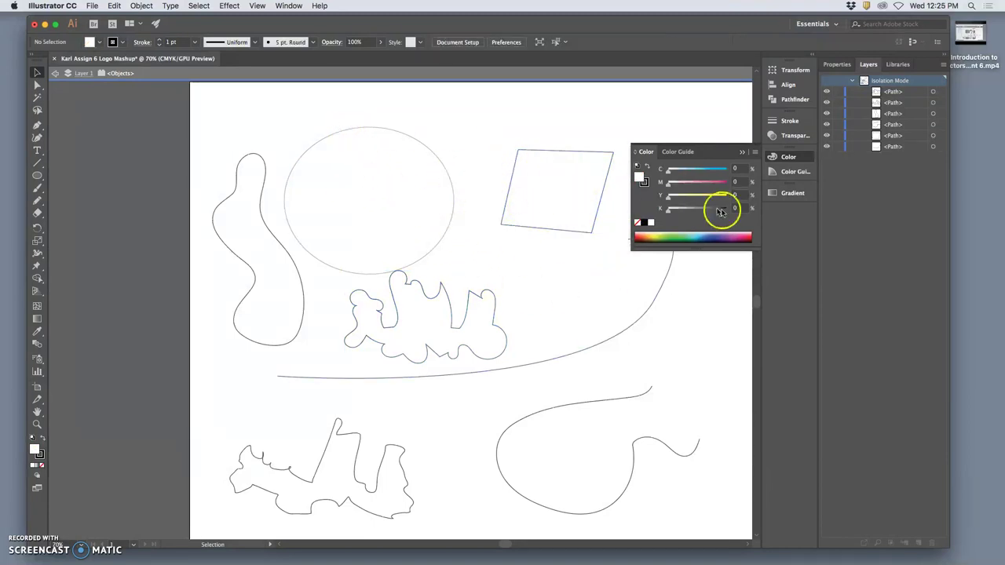
mouse_move(582, 108)
mouse_down()
mouse_move(561, 157)
mouse_move(342, 347)
mouse_move(215, 385)
mouse_move(202, 411)
mouse_up()
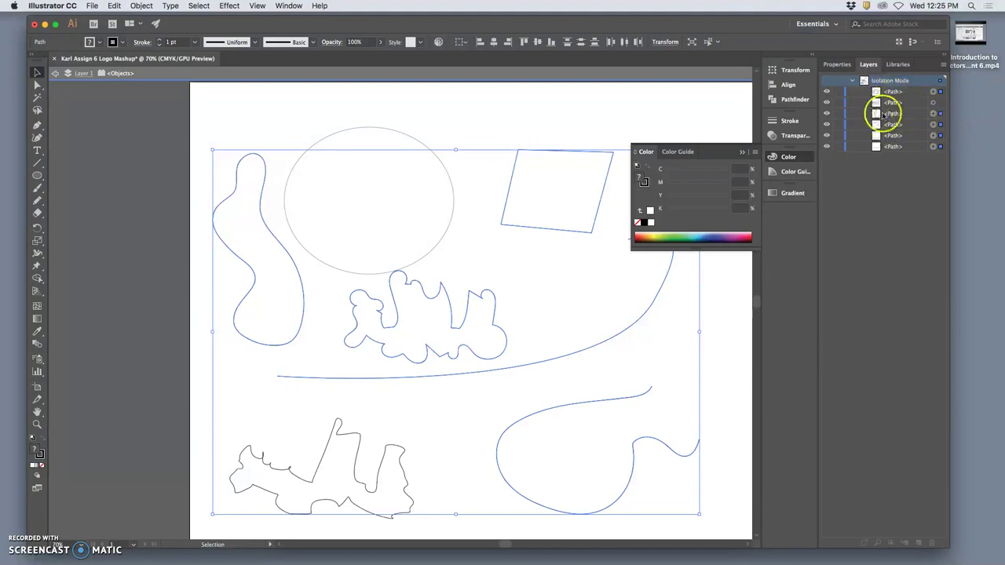
click(517, 116)
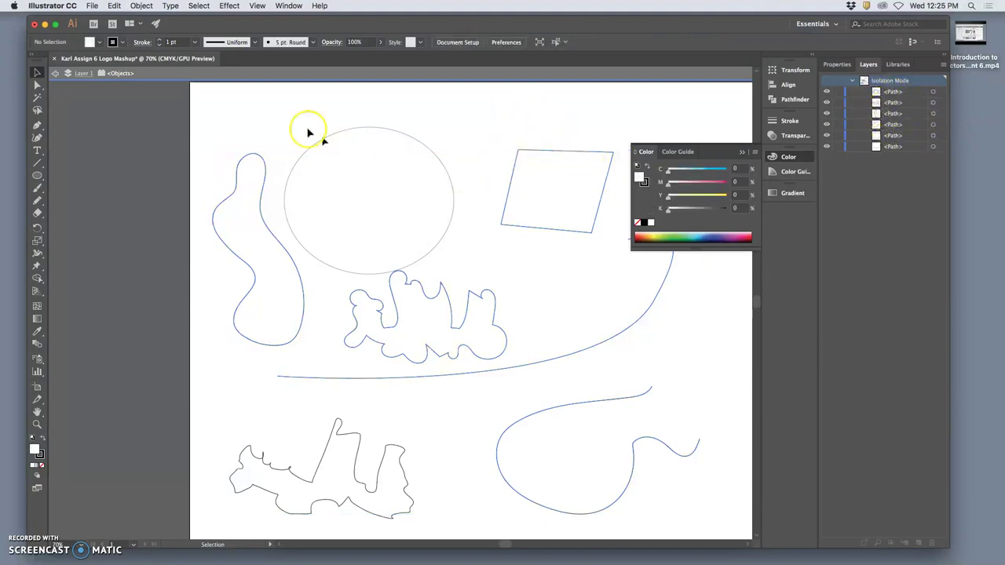
click(552, 153)
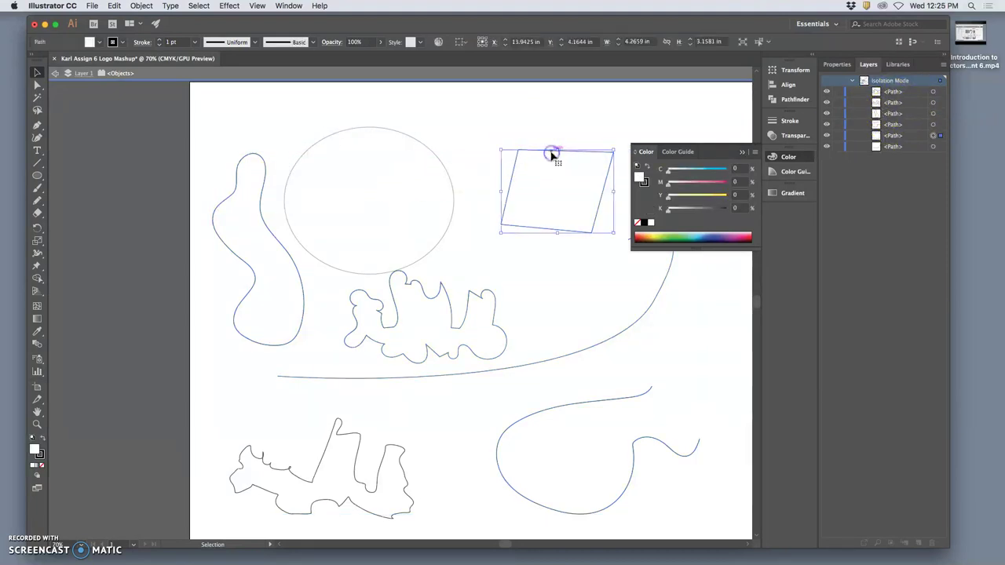
drag(495, 147, 503, 118)
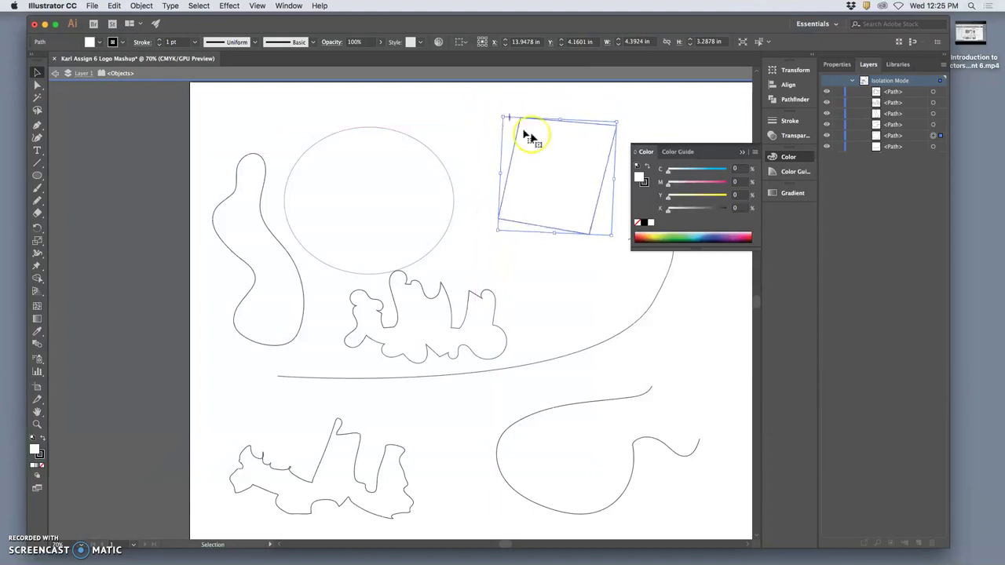
- Reflect the quadrilateral horizontally and rotate it until it stands nearly upright
right_click(559, 173)
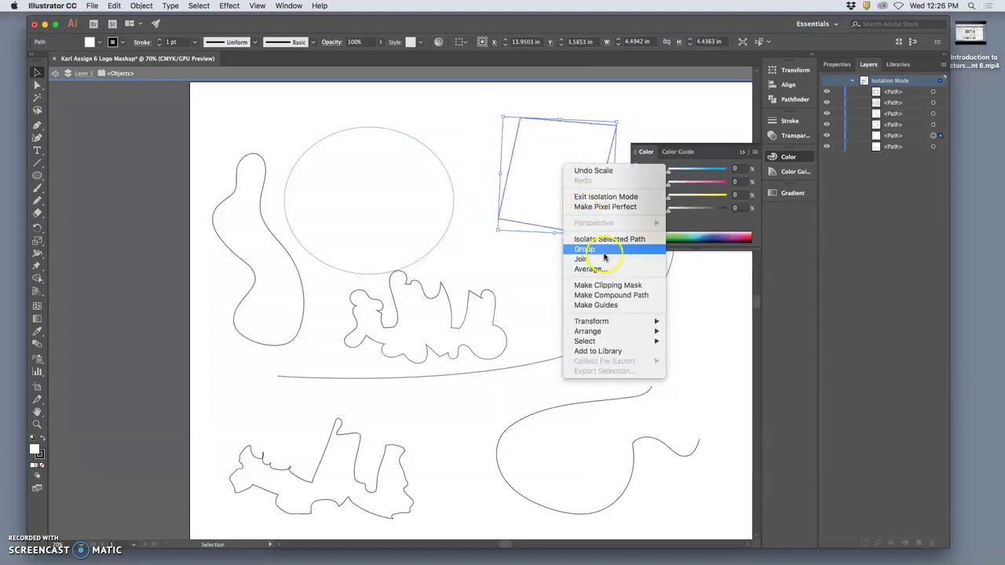
click(591, 322)
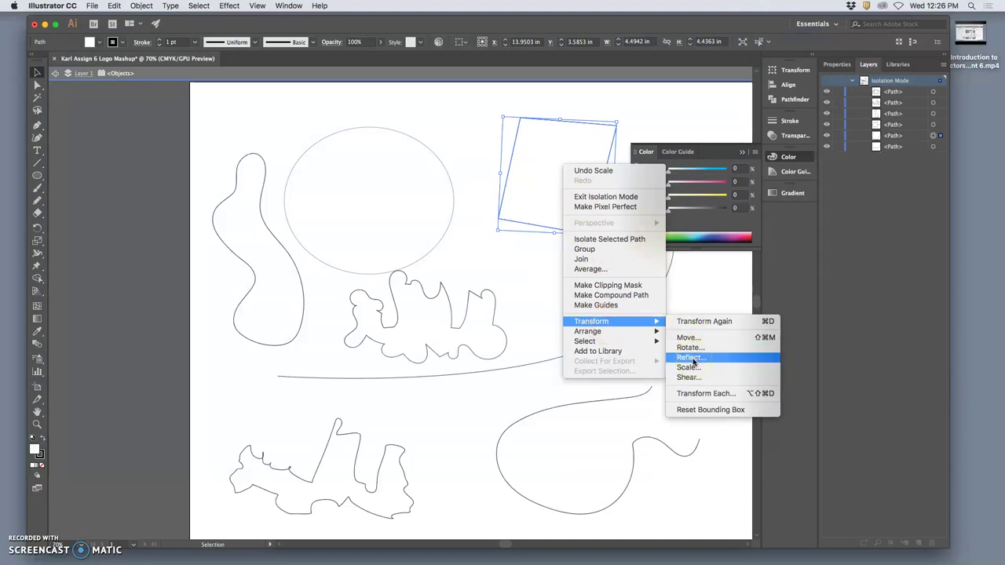
click(691, 360)
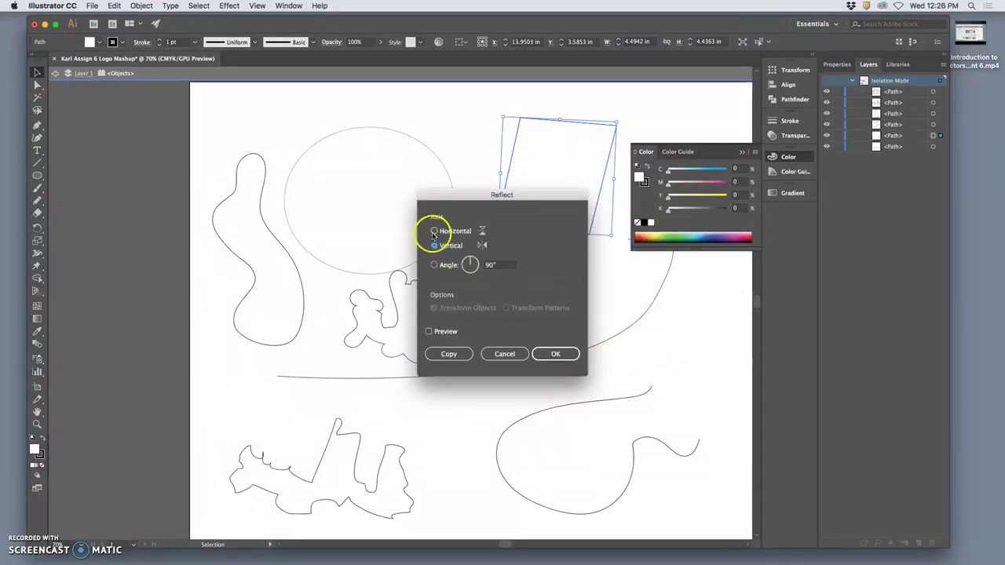
click(565, 354)
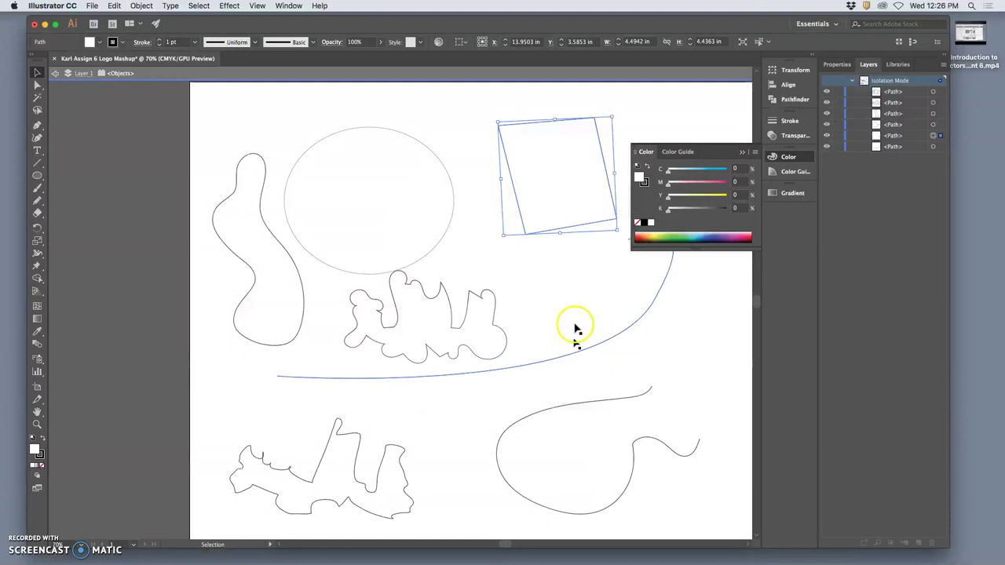
mouse_move(499, 240)
mouse_down()
mouse_move(478, 227)
mouse_move(480, 244)
mouse_up()
- Drag the quadrilateral's top-left anchor point outward to the left
click(480, 254)
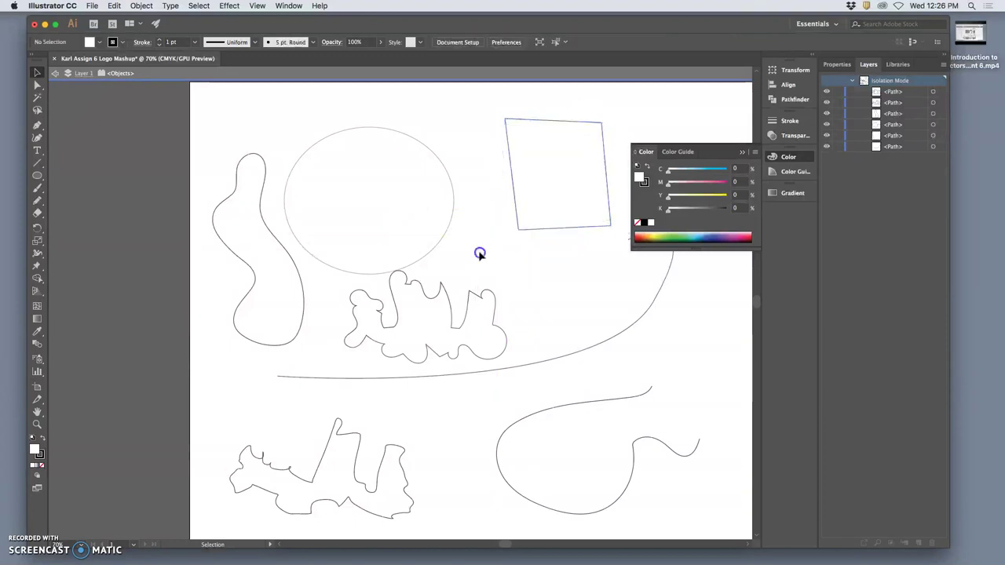
click(37, 84)
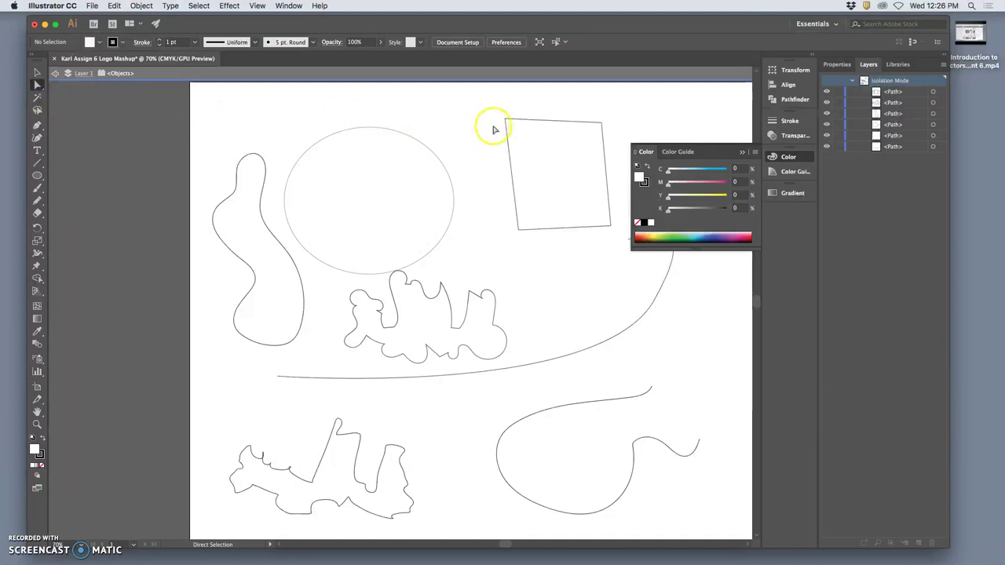
drag(505, 125, 464, 130)
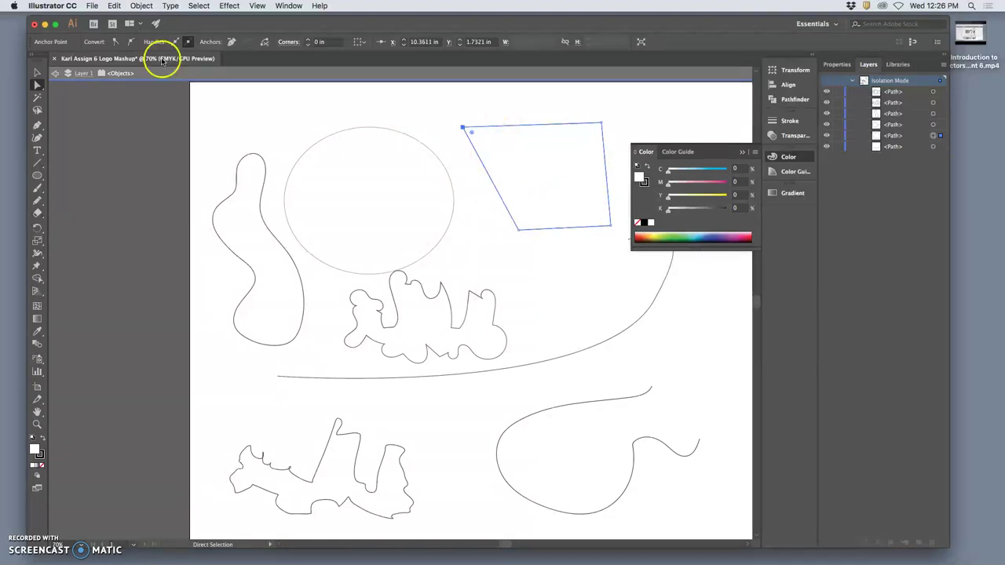
- Enter isolation mode on the quadrilateral path
click(37, 73)
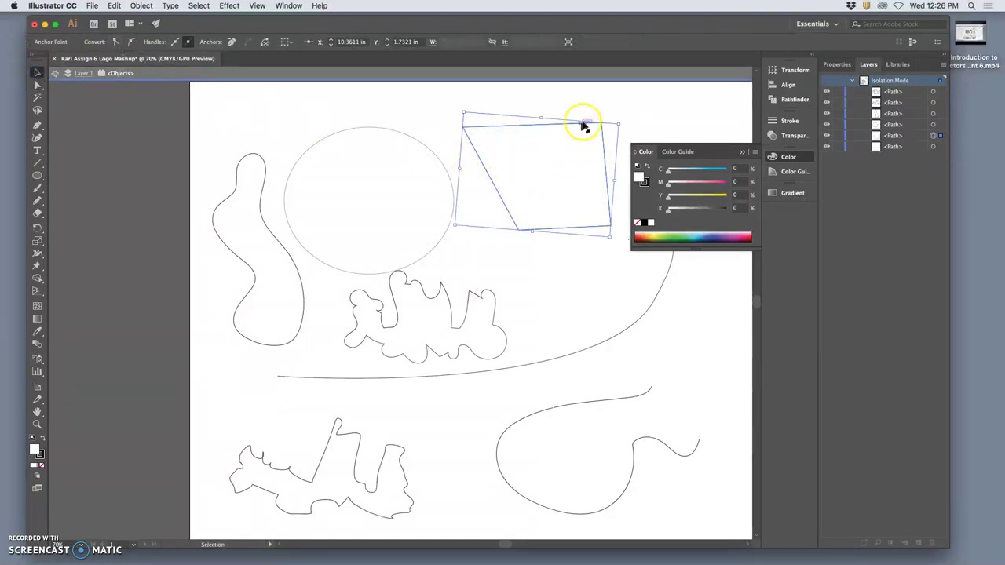
click(614, 105)
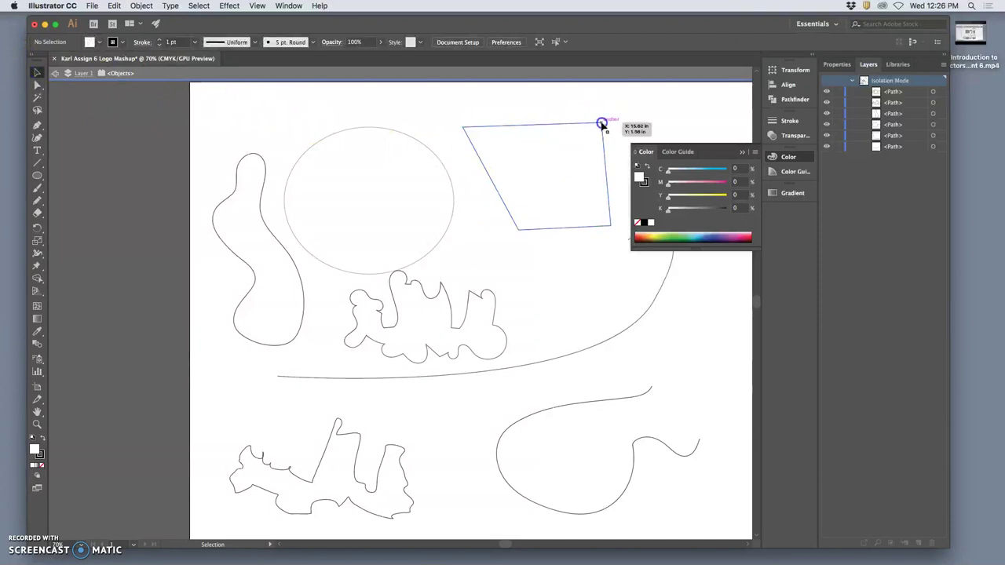
double_click(602, 124)
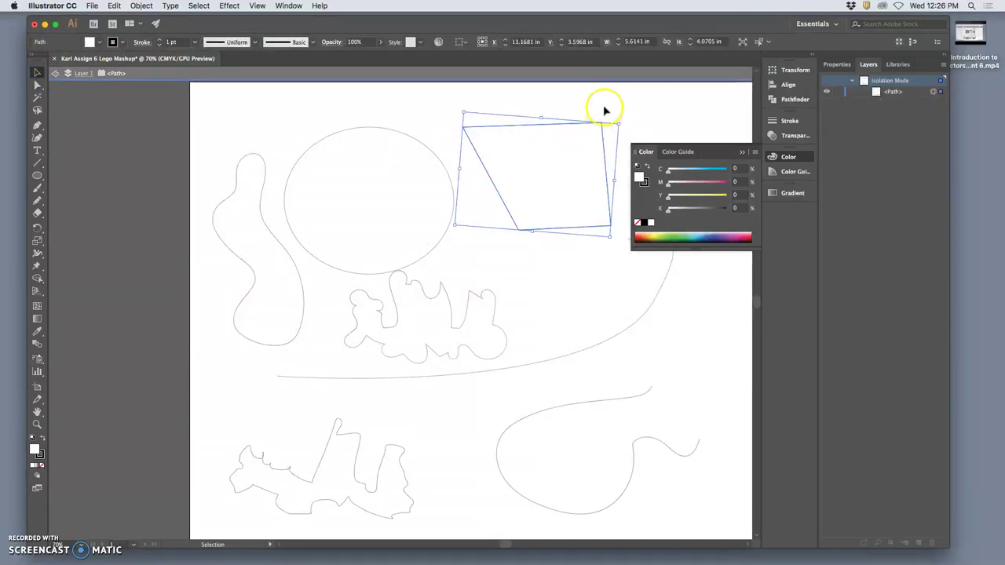
click(604, 108)
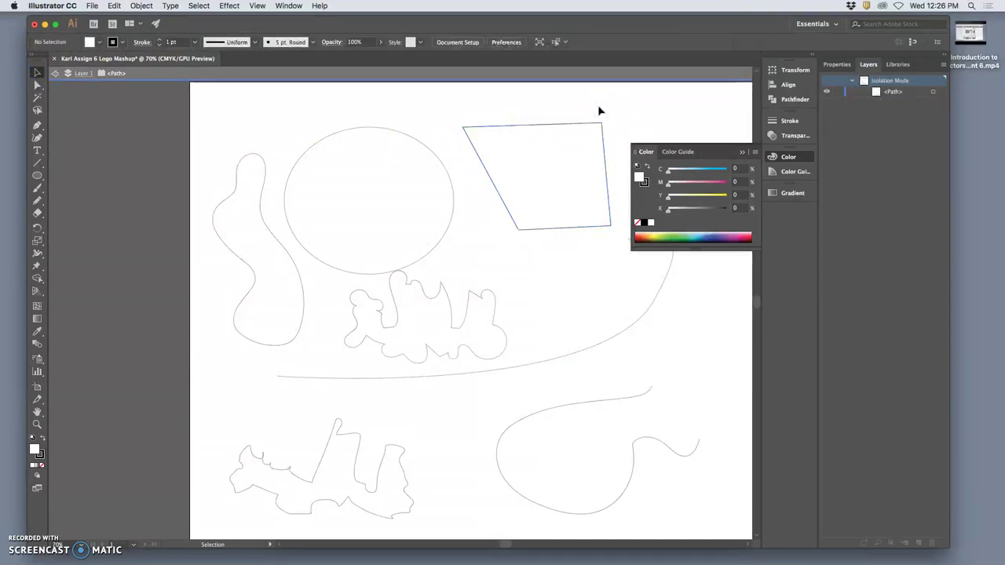
- Select the quadrilateral path from the Layers panel and set its fill to None
click(35, 86)
click(36, 74)
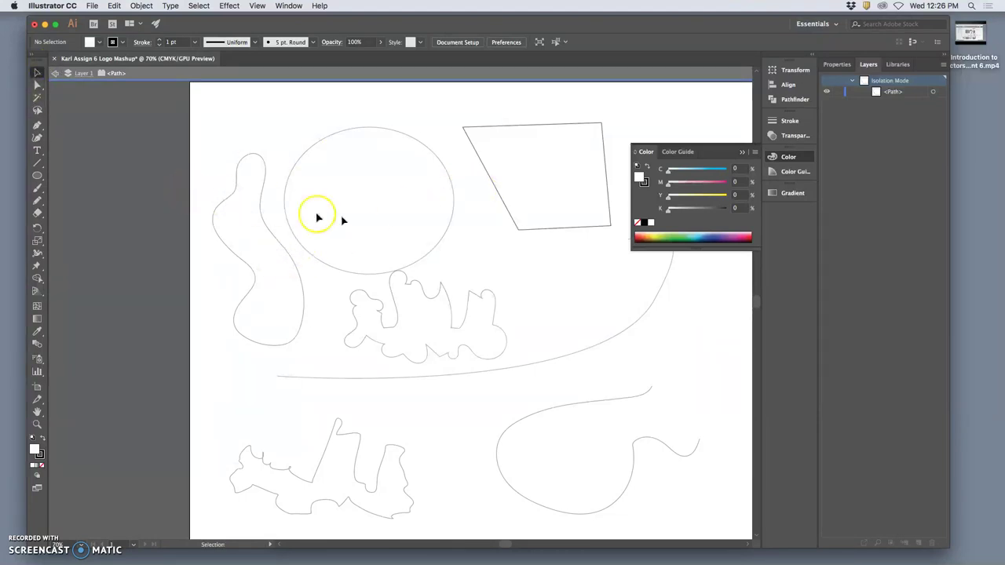
click(540, 261)
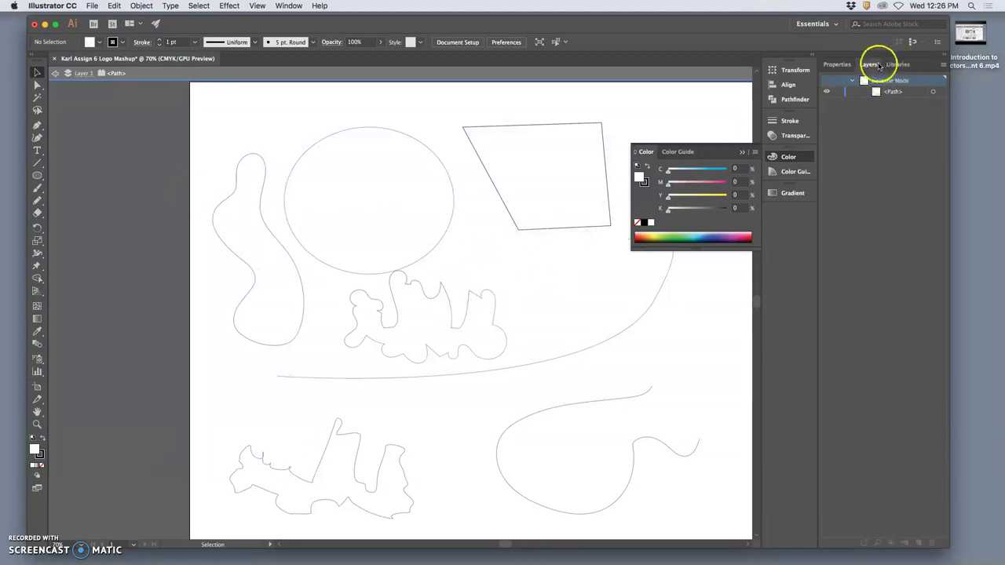
click(932, 92)
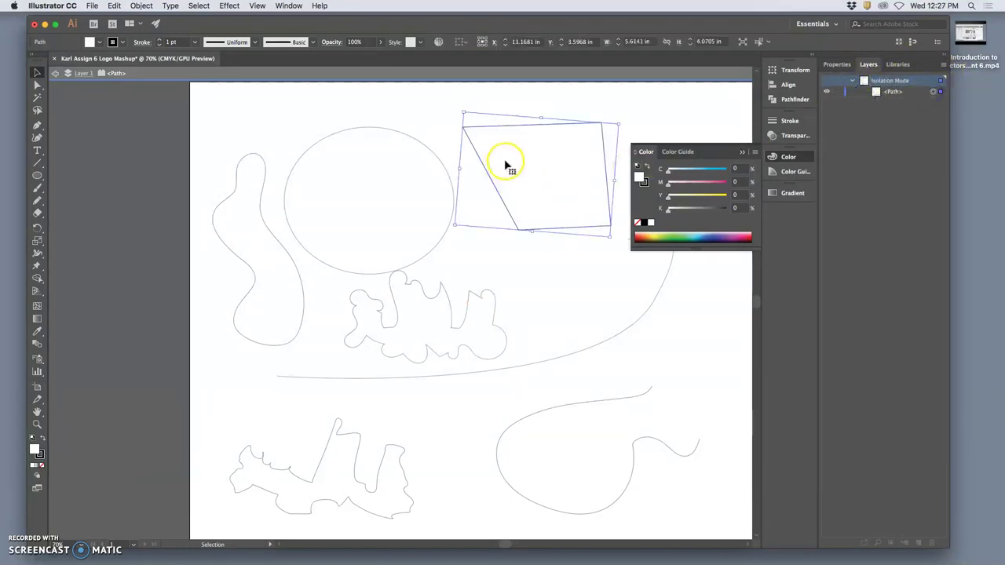
click(42, 466)
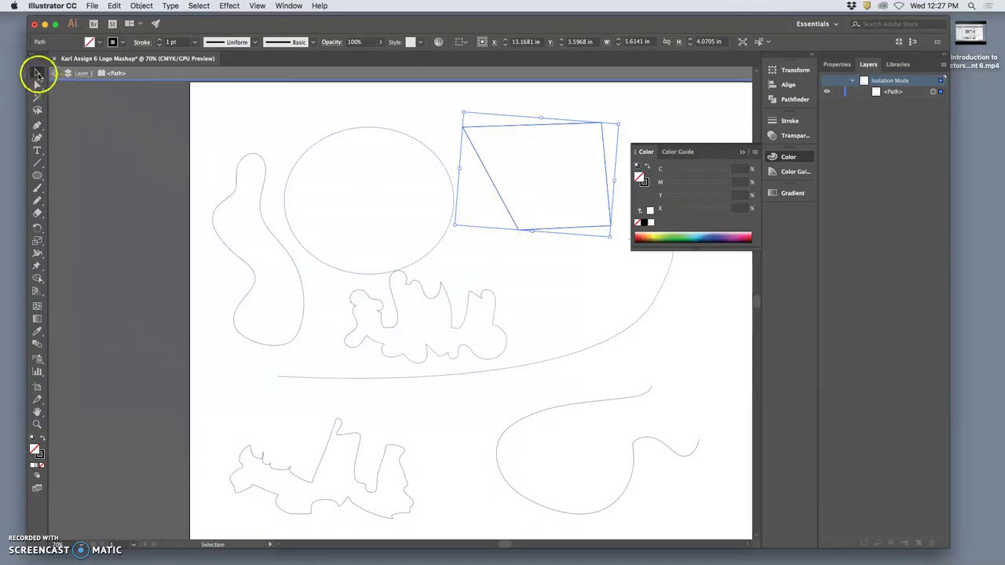
- Move the quadrilateral off the artboard onto the left pasteboard
drag(478, 160, 63, 219)
scroll(189, 326, left, 1)
scroll(206, 330, left, 3)
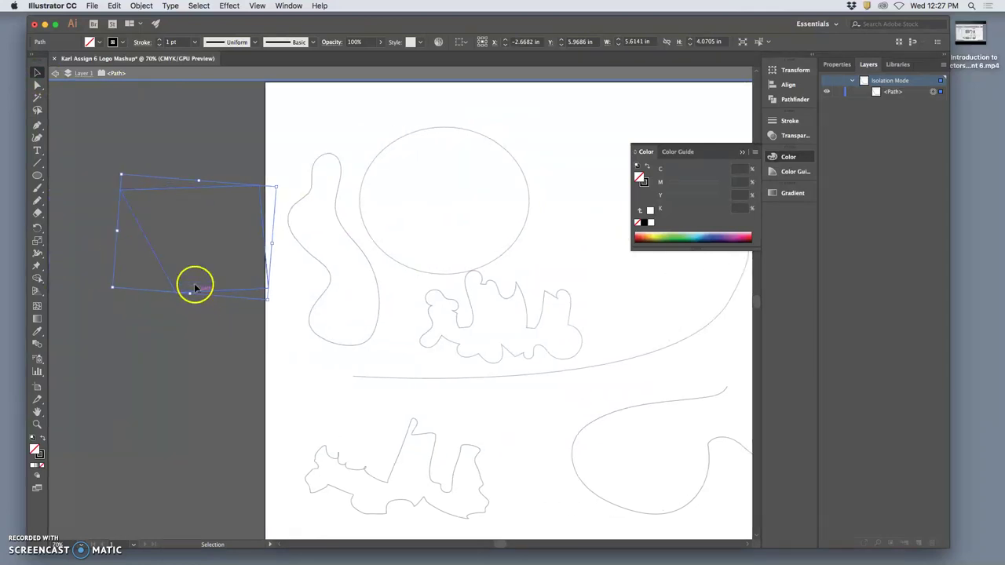
drag(163, 269, 102, 286)
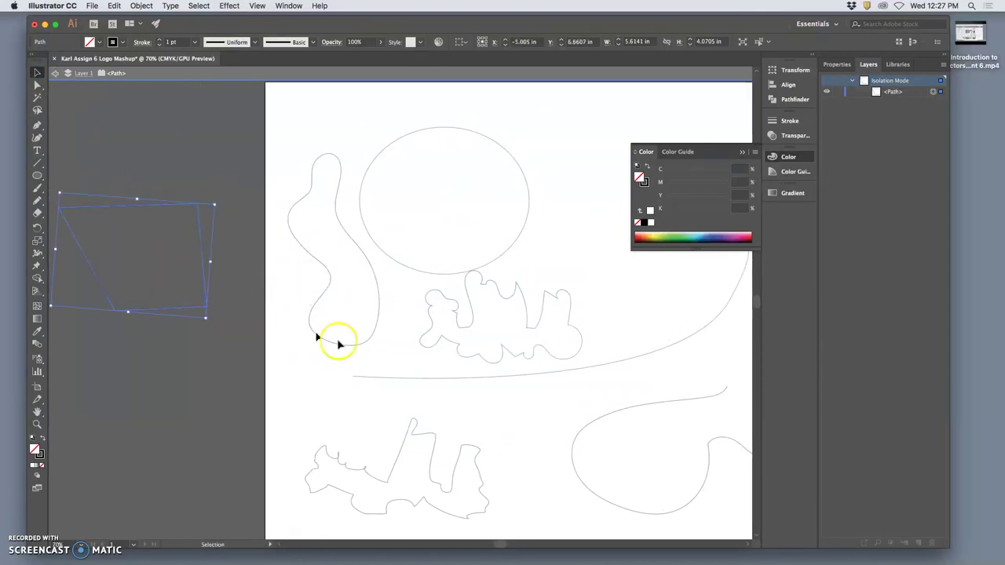
scroll(341, 358, left, 2)
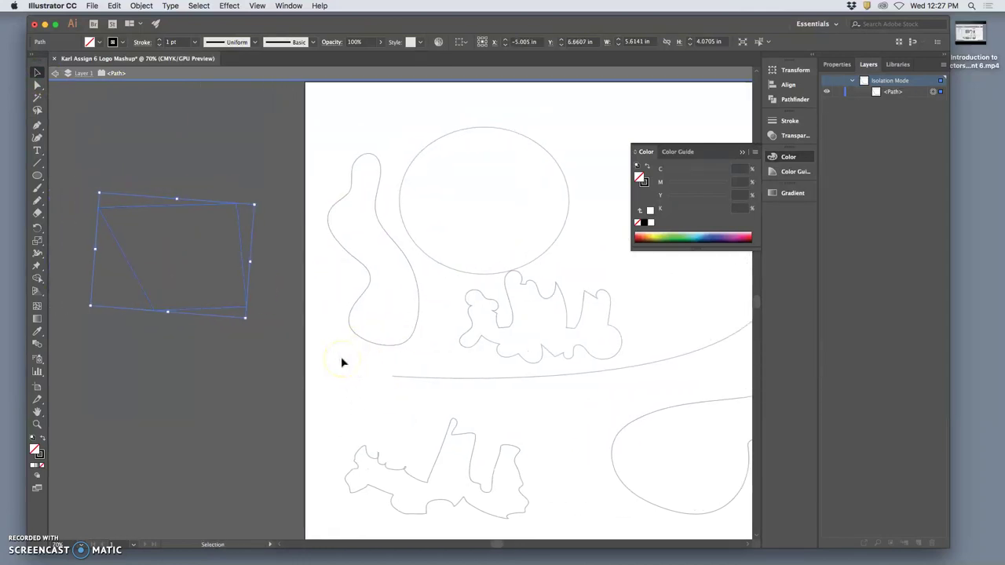
click(278, 365)
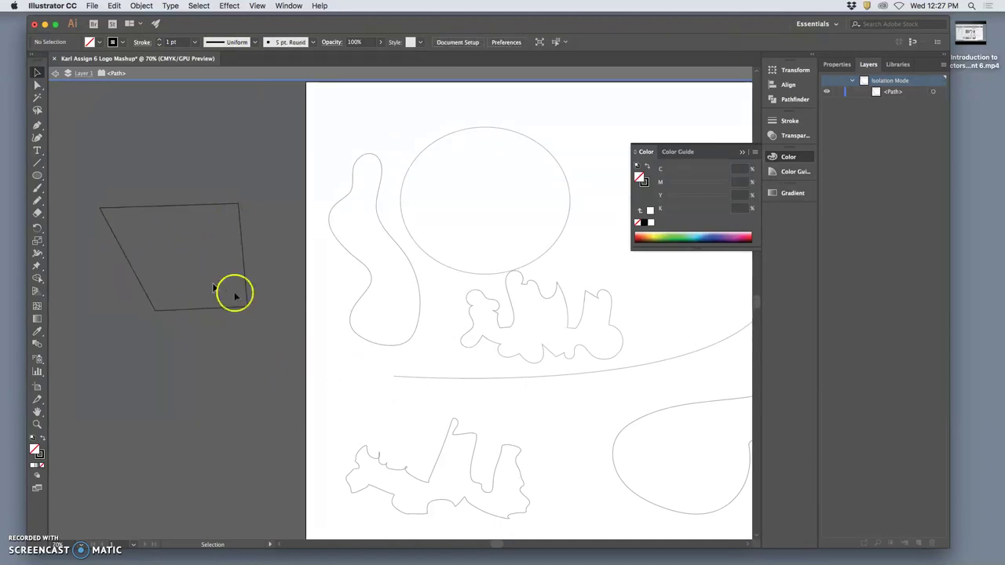
- Set the quadrilateral's stroke to None, leaving it invisible
click(186, 205)
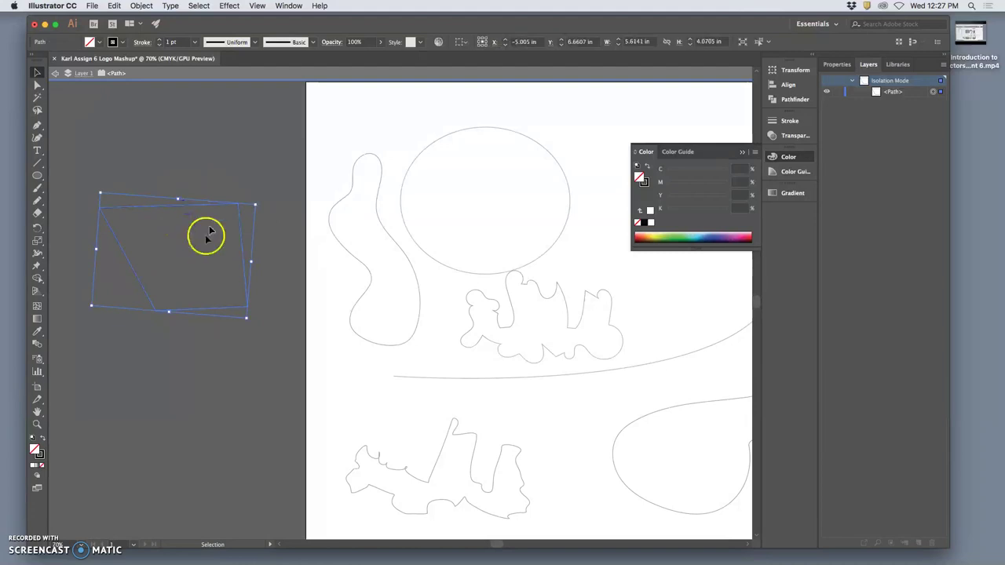
click(39, 454)
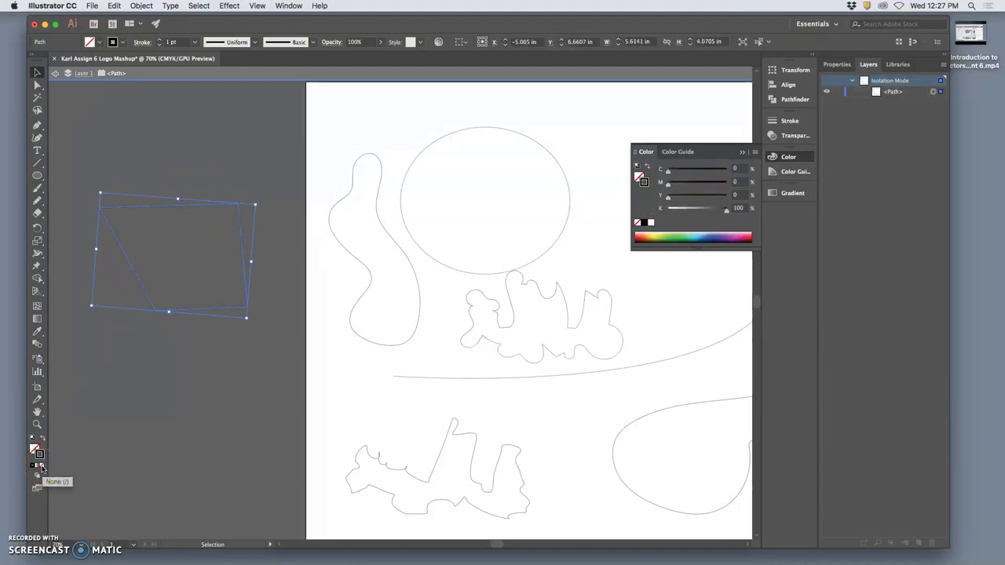
click(42, 468)
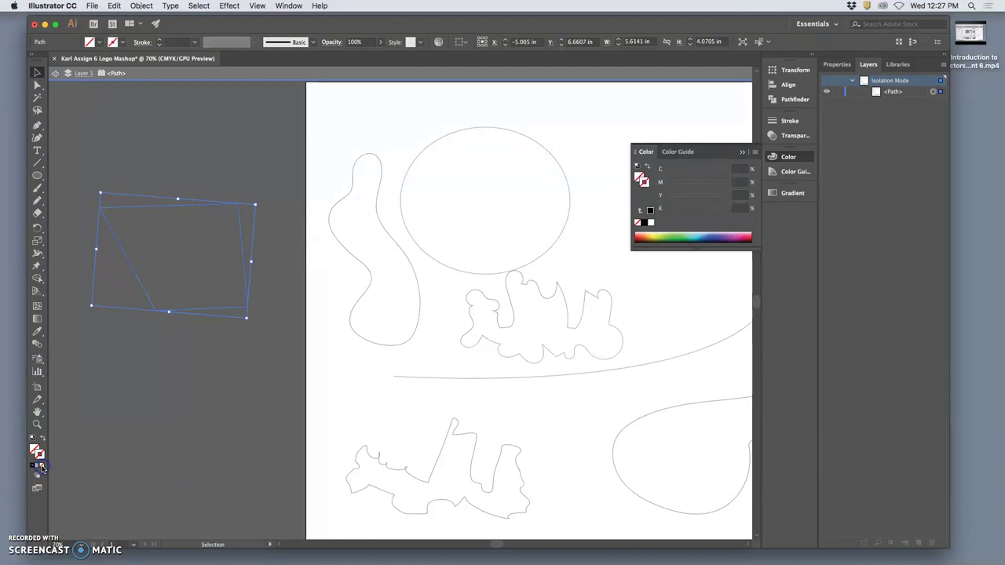
click(198, 364)
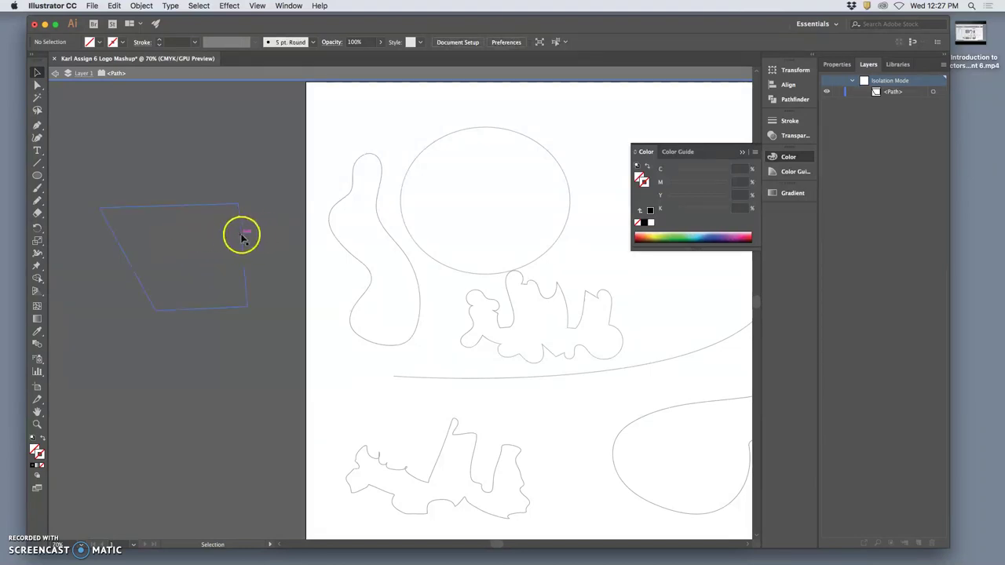
click(242, 233)
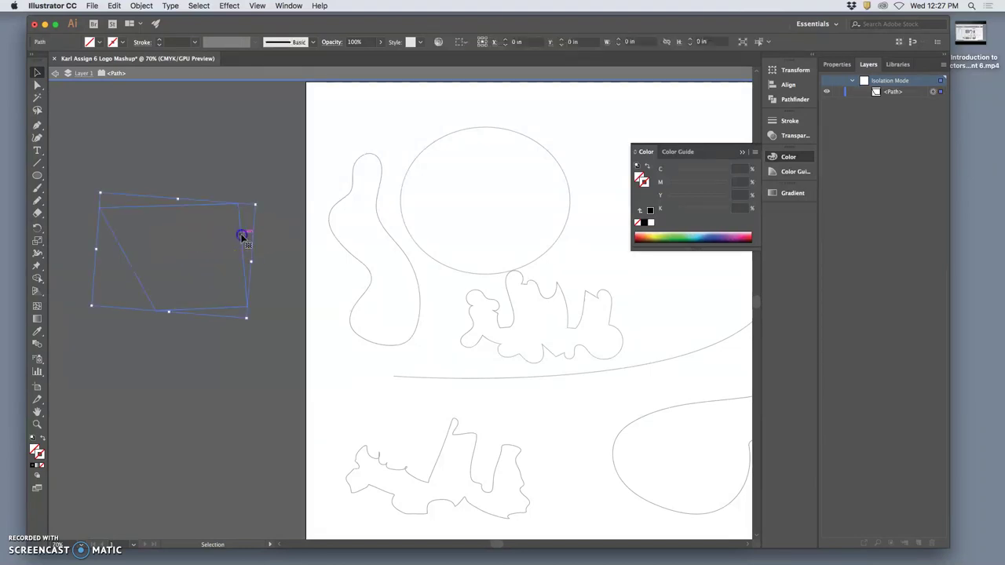
- Give the quadrilateral a red stroke colour in the Color Picker
double_click(39, 453)
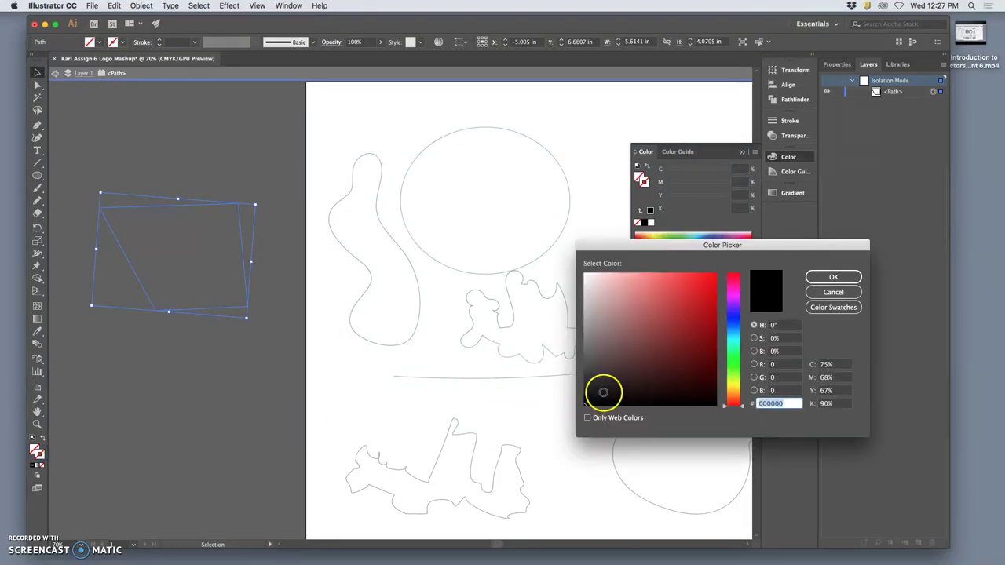
click(690, 301)
click(830, 278)
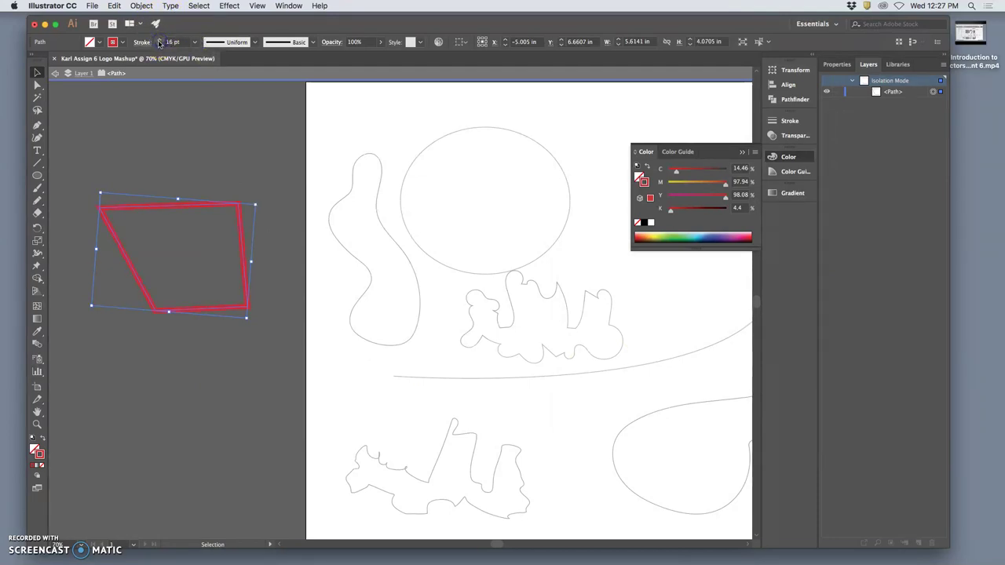
- Apply a tapering variable width profile to the 16 pt red stroke
click(255, 42)
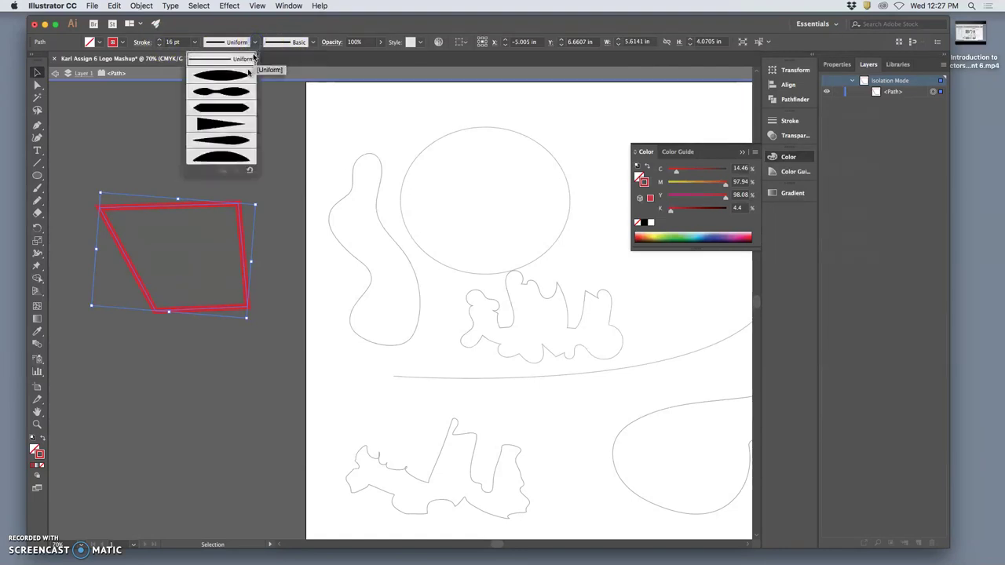
click(232, 93)
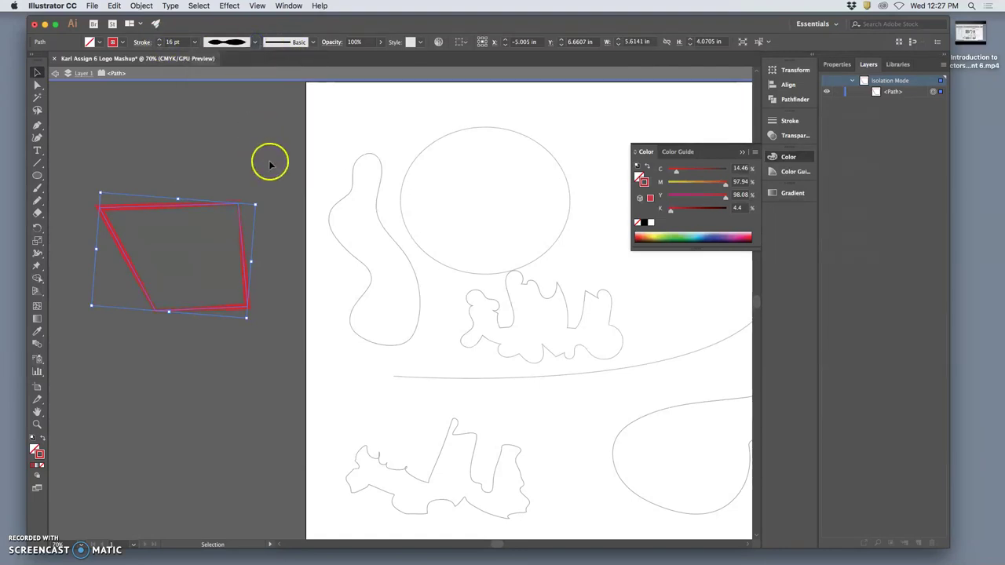
click(254, 41)
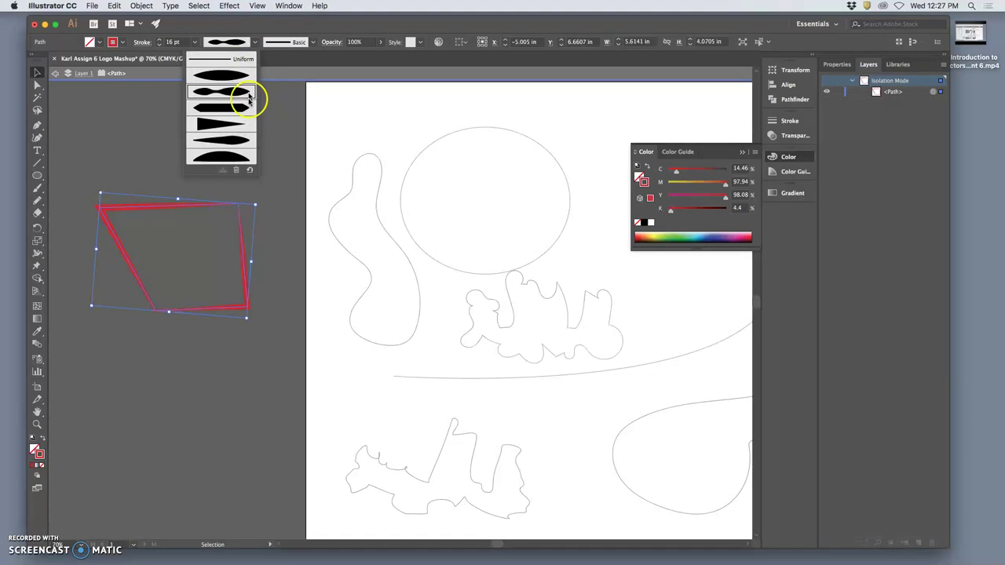
click(236, 144)
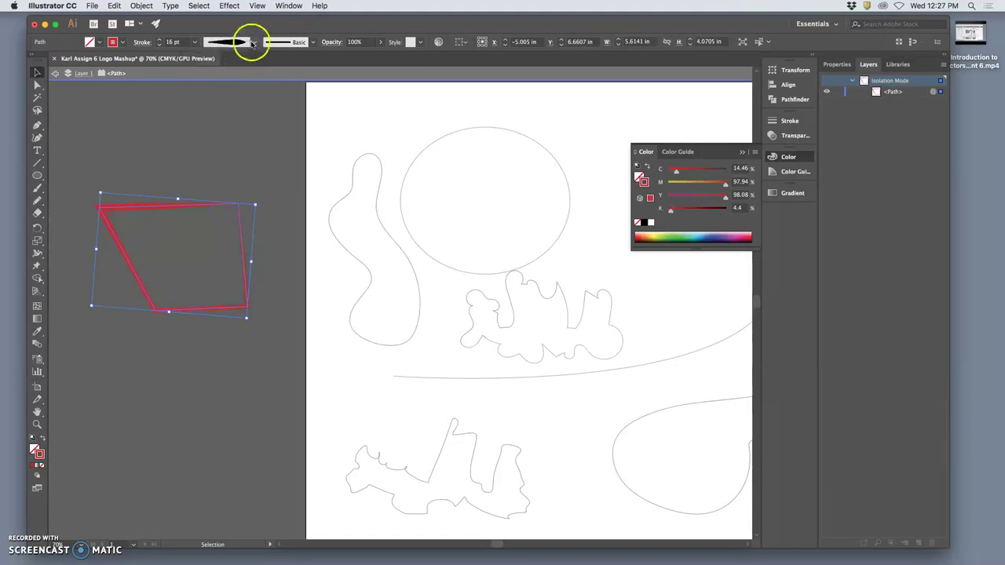
click(253, 41)
click(226, 160)
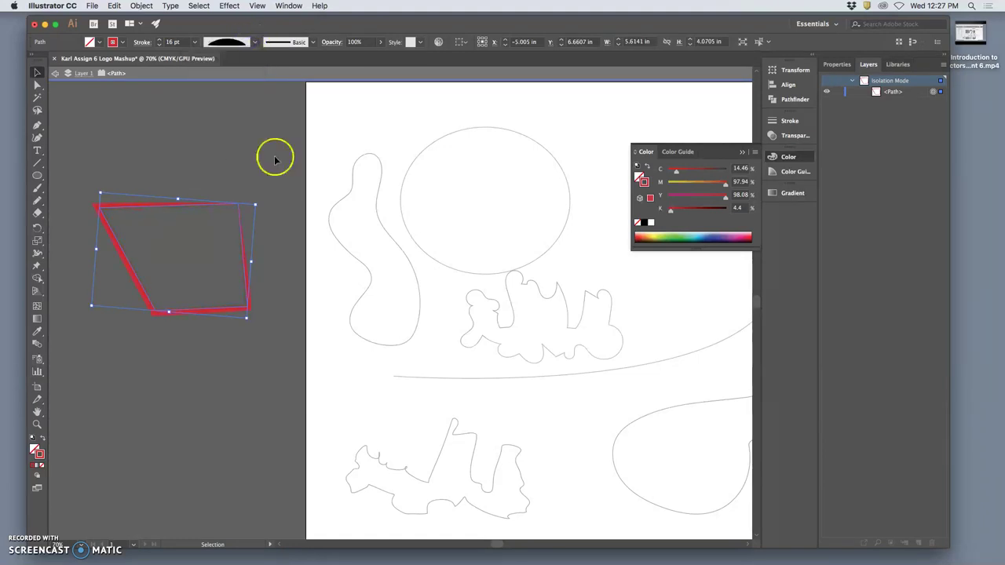
click(309, 407)
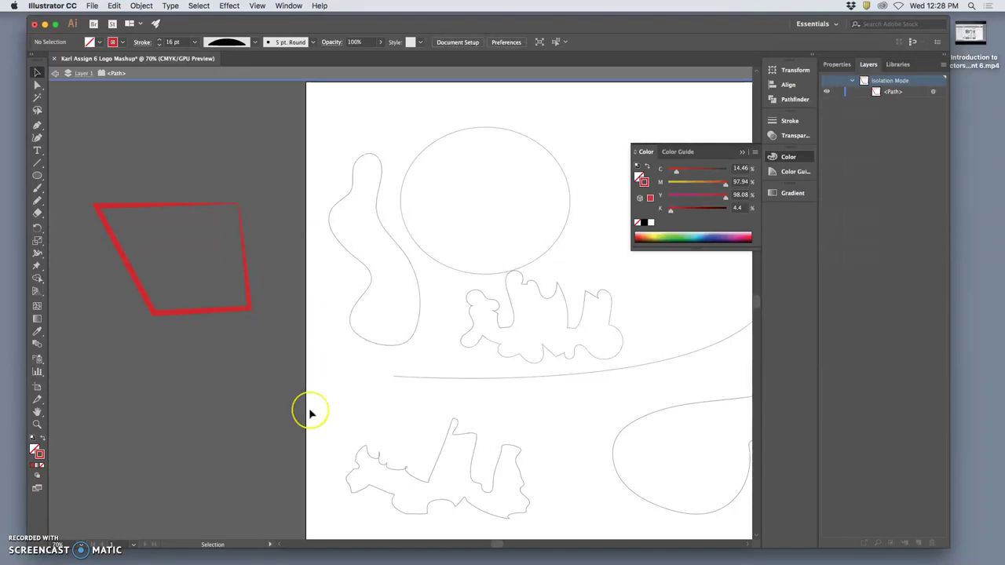
- Apply the charcoal brush to the quadrilateral's red outline
click(247, 313)
click(312, 41)
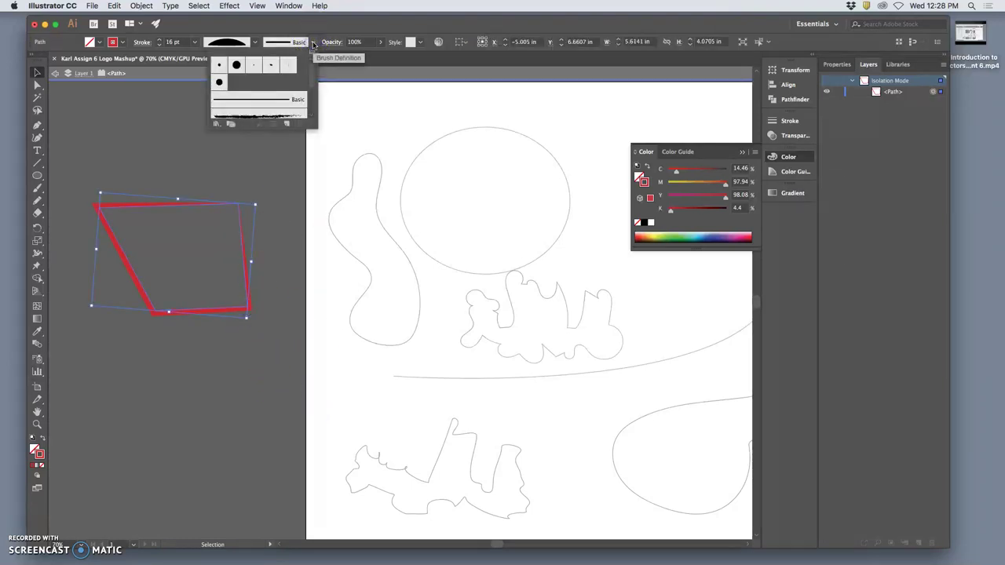
scroll(271, 115, down, 1)
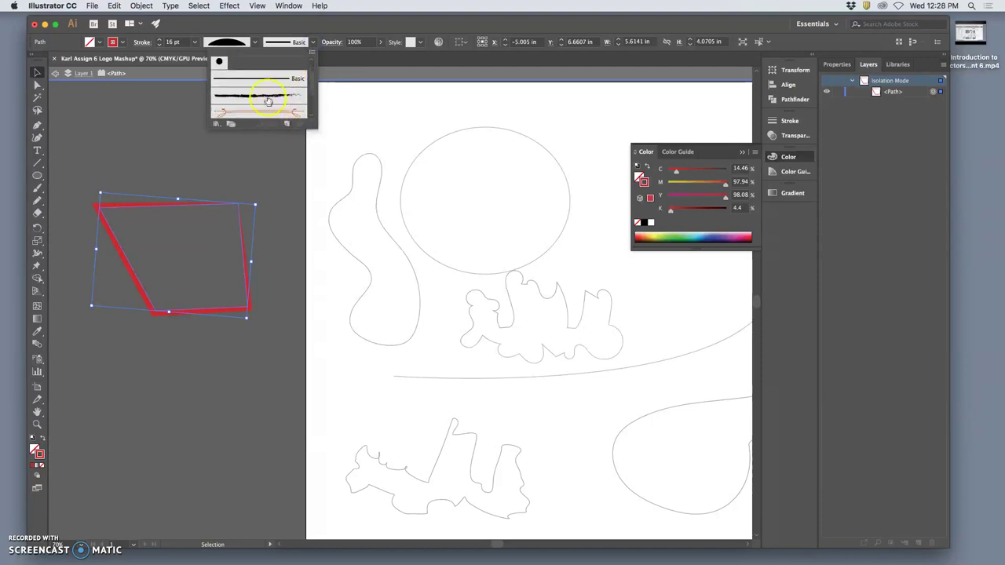
click(267, 96)
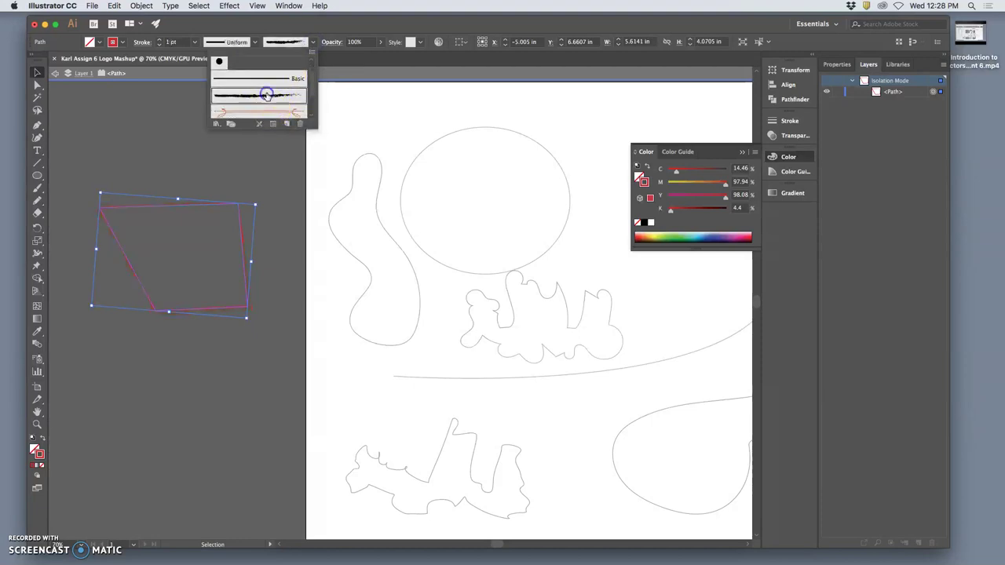
click(281, 174)
click(278, 181)
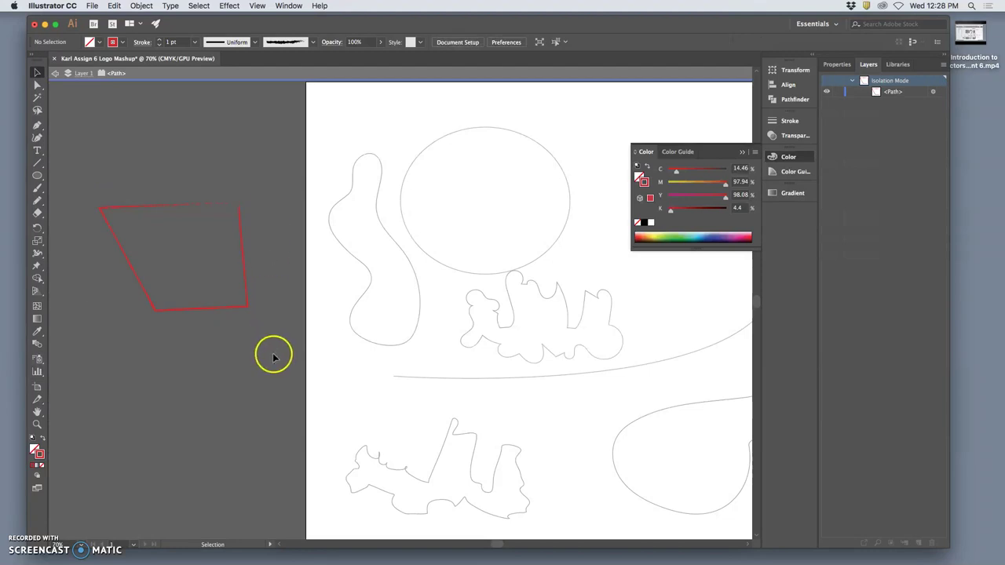
- Zoom in on the red outline, then zoom out to 50% to show the whole artboard
scroll(271, 357, up, 5)
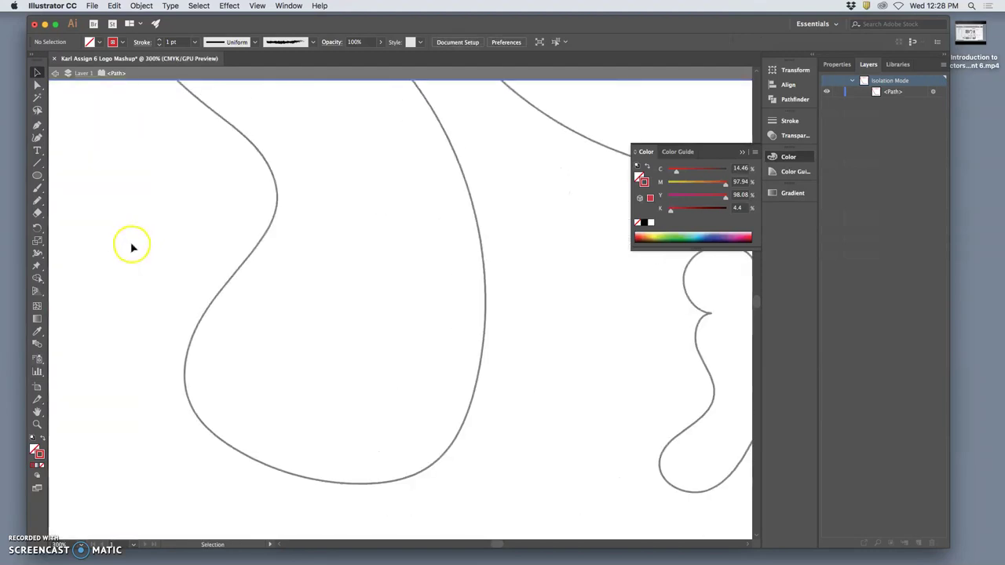
scroll(132, 248, left, 3)
key(super+equal)
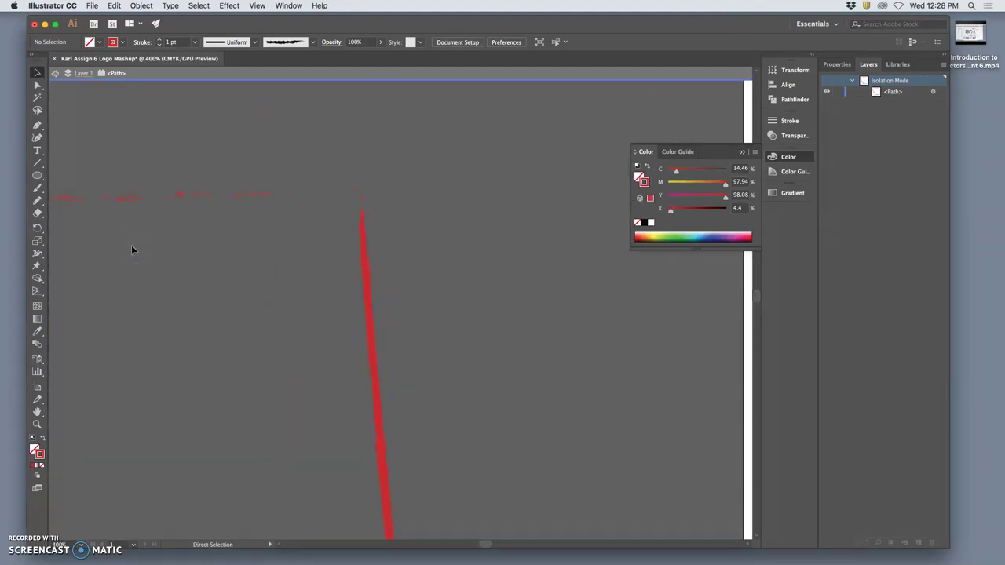
key(super+equal)
key(super+equal)
scroll(200, 255, left, 5)
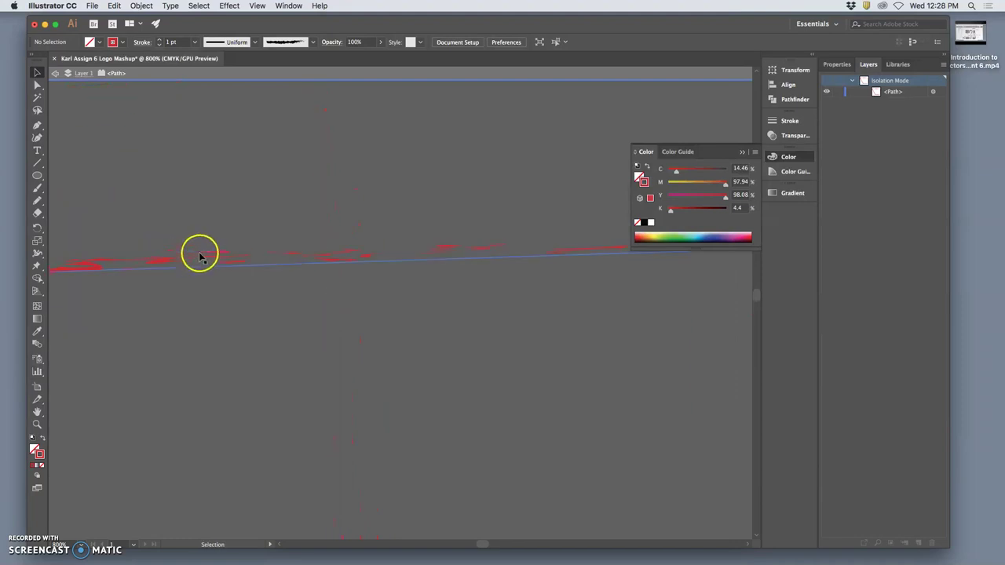
key(super+equal)
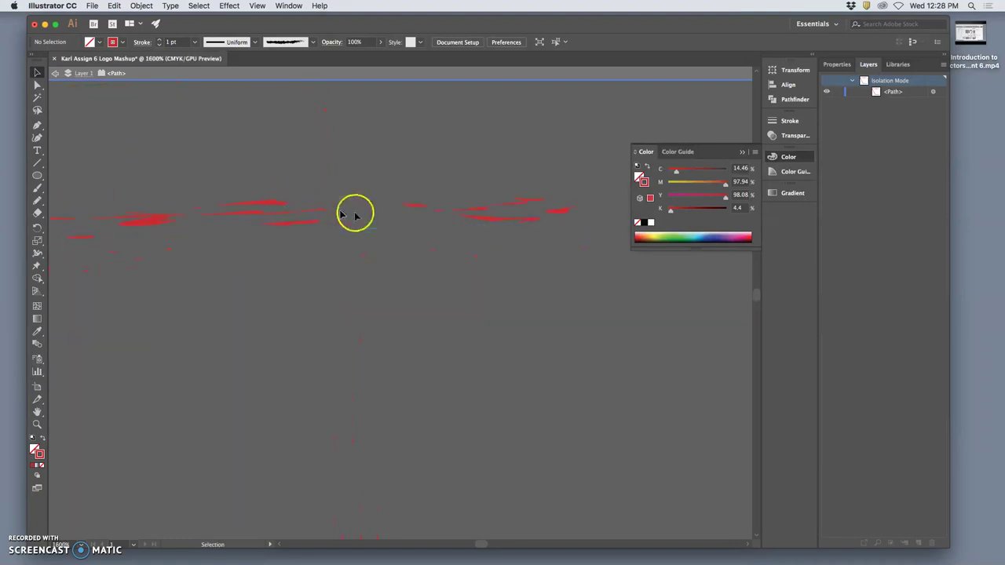
key(a)
key(super+minus)
key(super+minus)
key(super+minus)
key(super+minus)
key(super+minus)
key(super+minus)
key(super+minus)
key(super+minus)
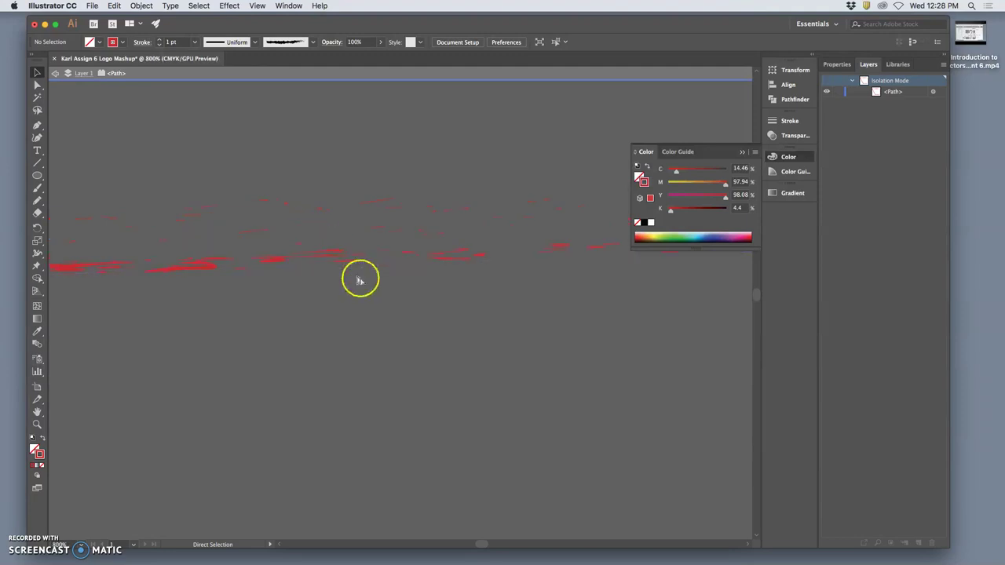
key(super+minus)
key(super+minus)
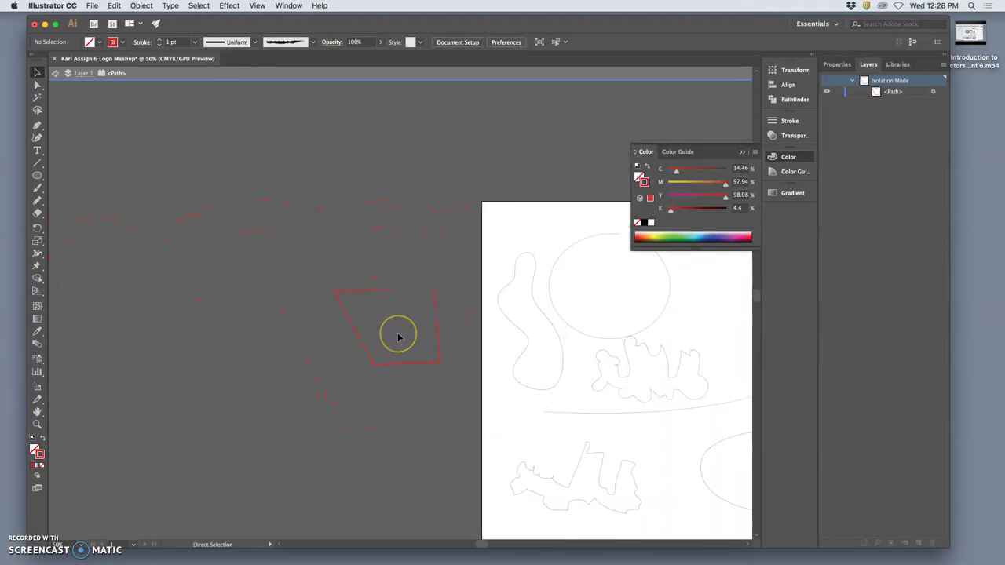
key(v)
scroll(398, 338, down, 2)
- Fill the quadrilateral with light blue #5DA3C1
click(388, 331)
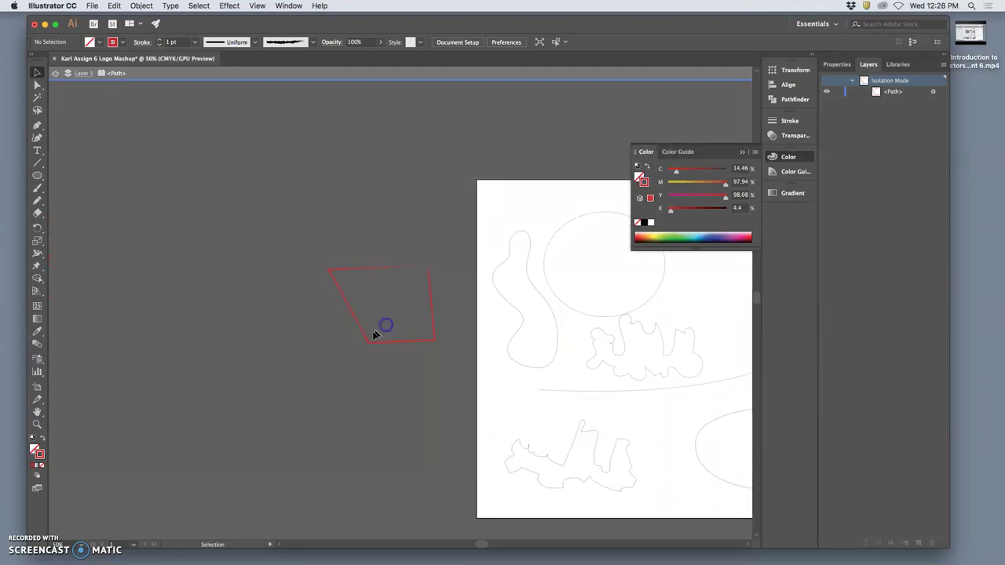
drag(375, 334, 366, 335)
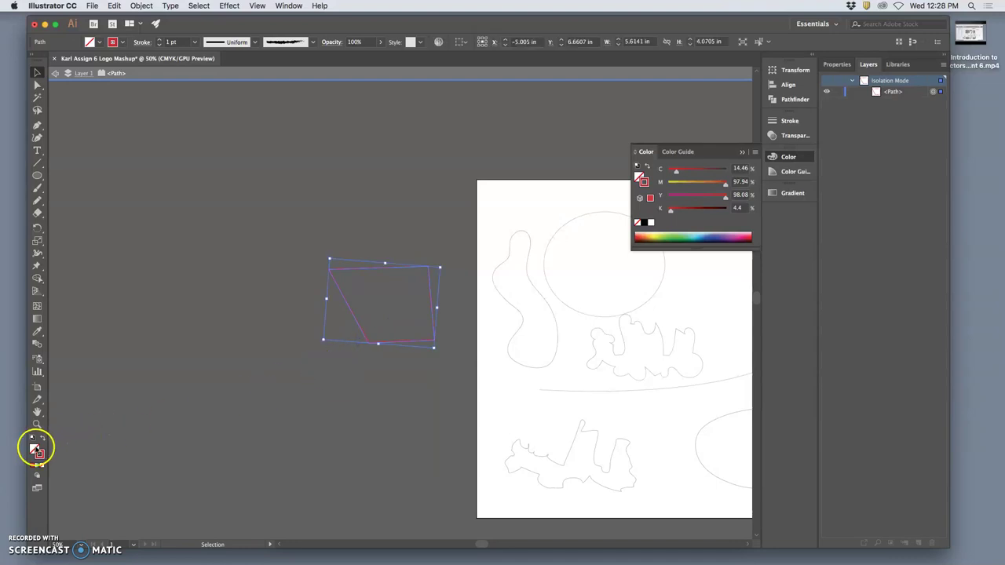
double_click(35, 448)
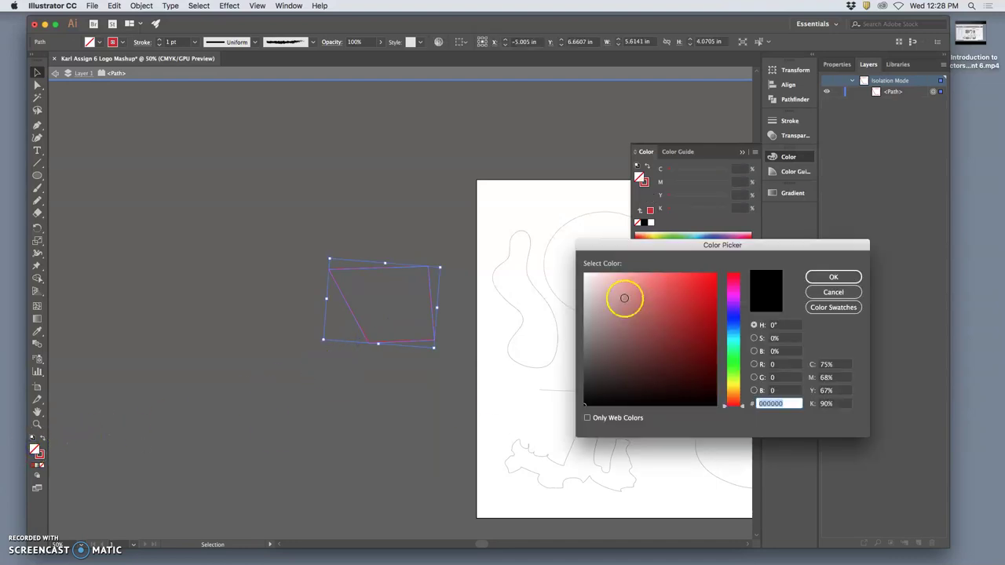
drag(732, 318, 732, 331)
click(652, 303)
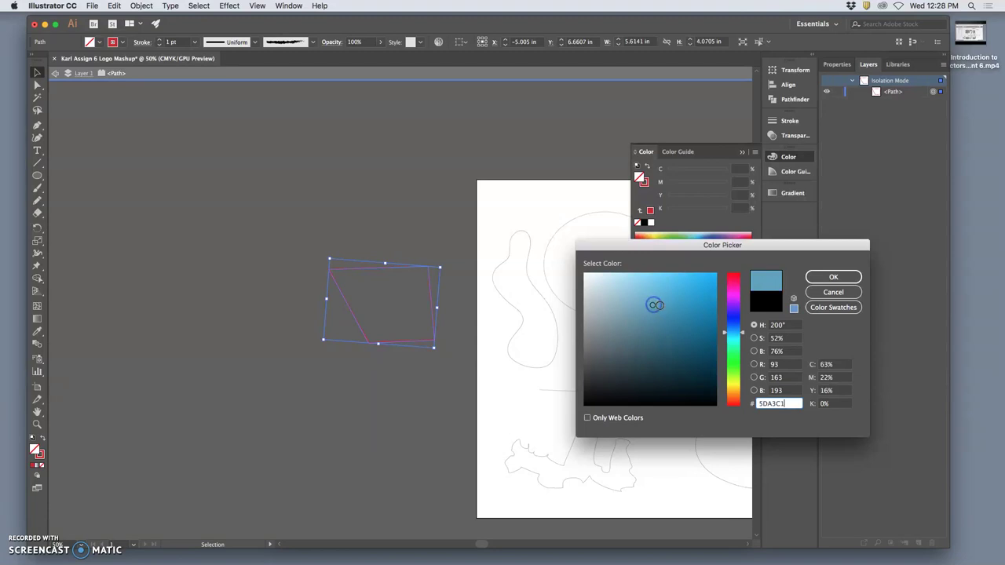
click(820, 276)
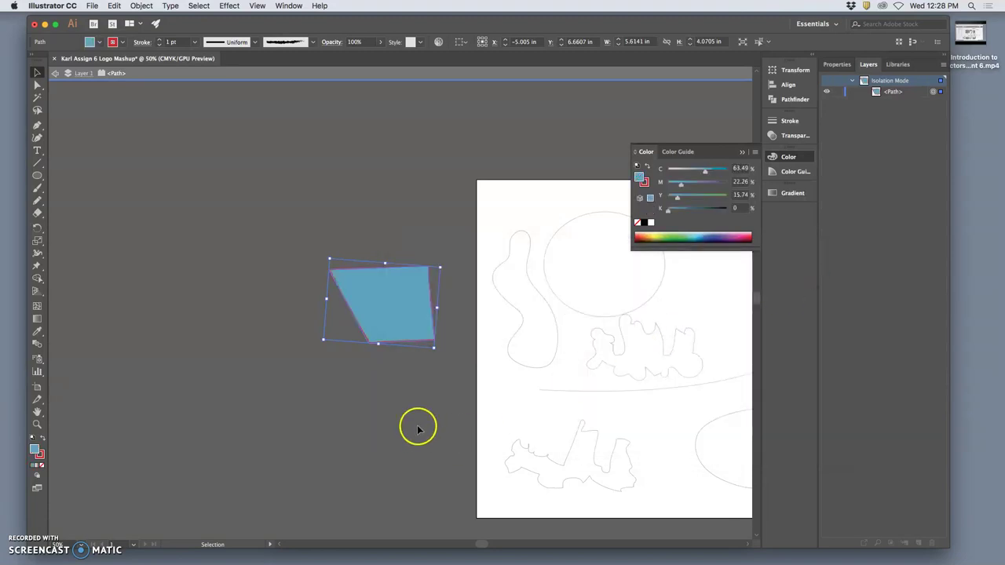
click(332, 422)
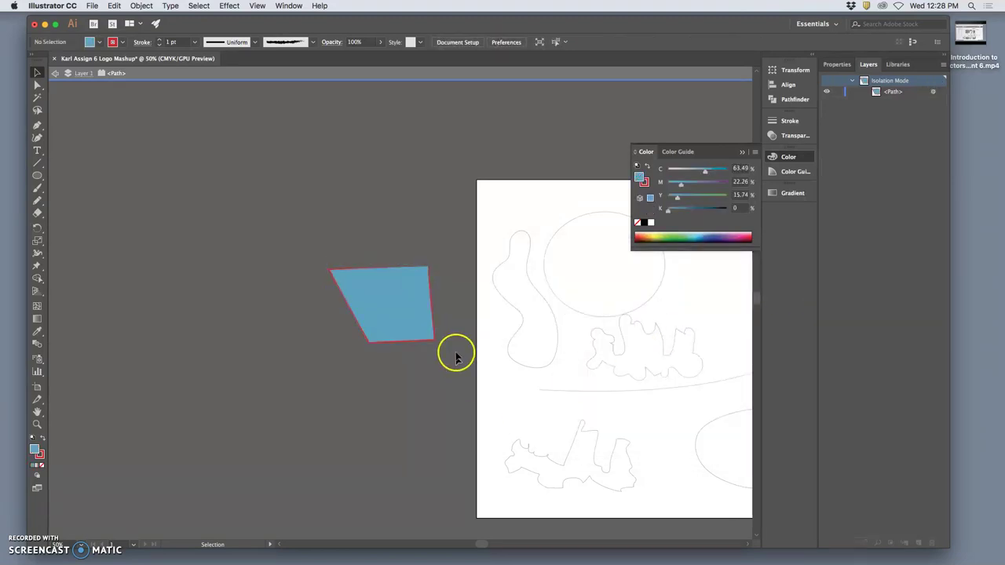
- Remove the quadrilateral's red outline by setting its stroke to None
scroll(448, 350, right, 2)
scroll(444, 351, right, 2)
click(364, 324)
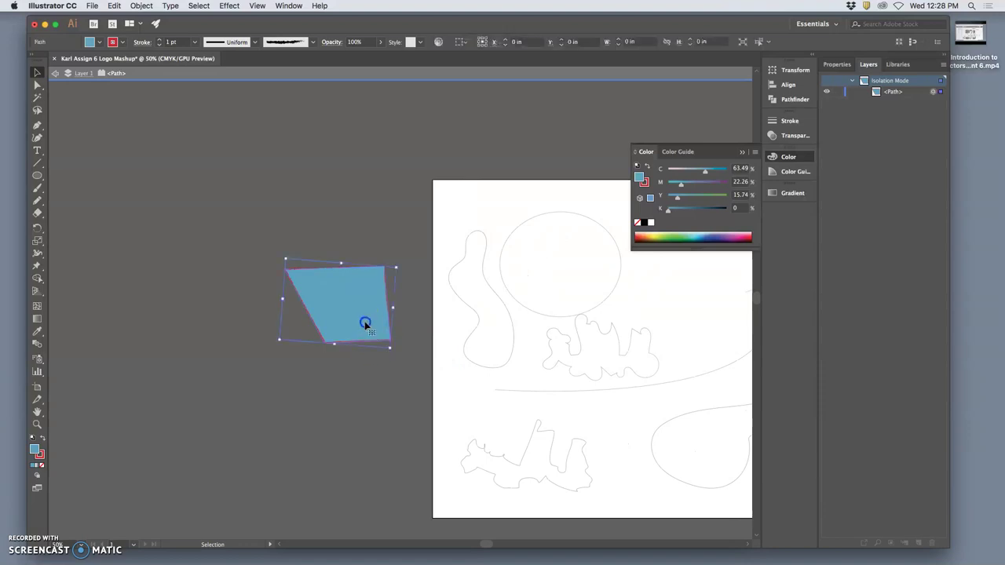
click(42, 453)
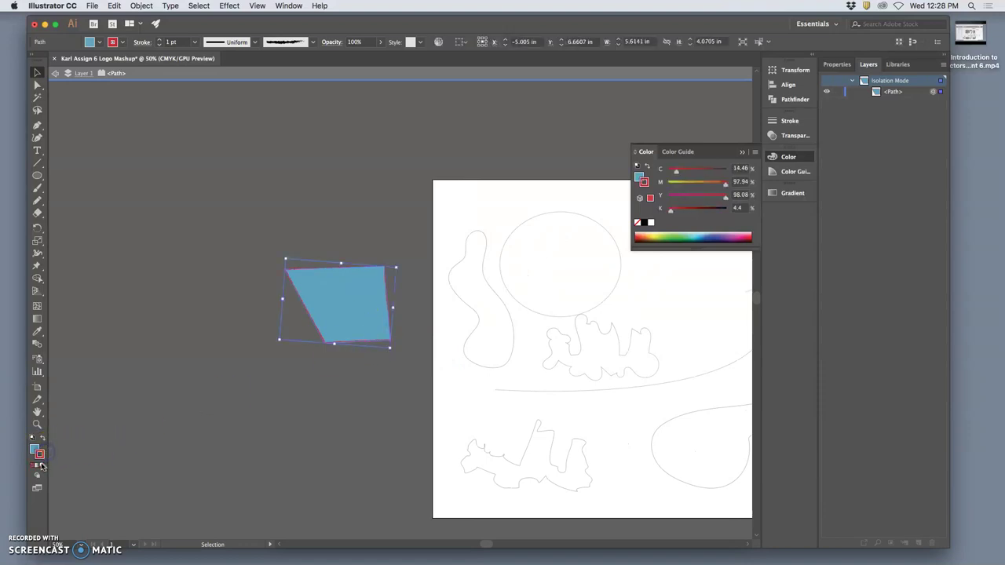
click(42, 465)
click(298, 434)
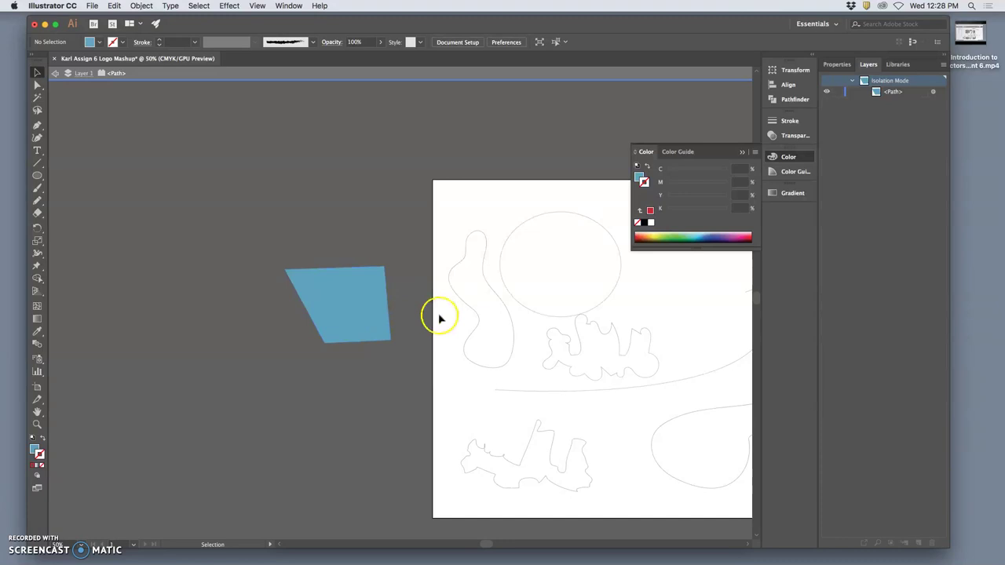
- Drag the blue shape onto the artboard so it overlaps the sketch
scroll(440, 318, right, 2)
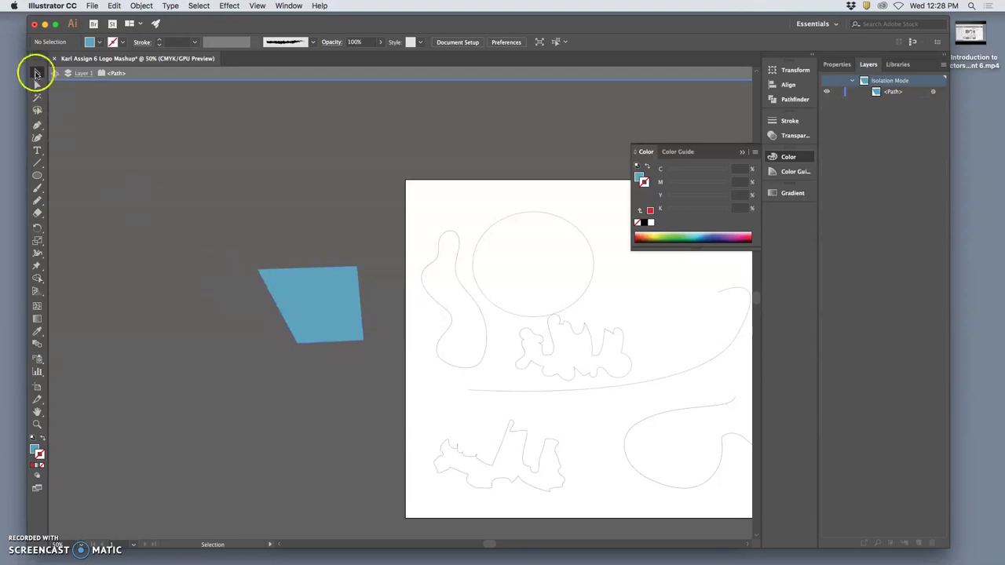
drag(324, 306, 621, 297)
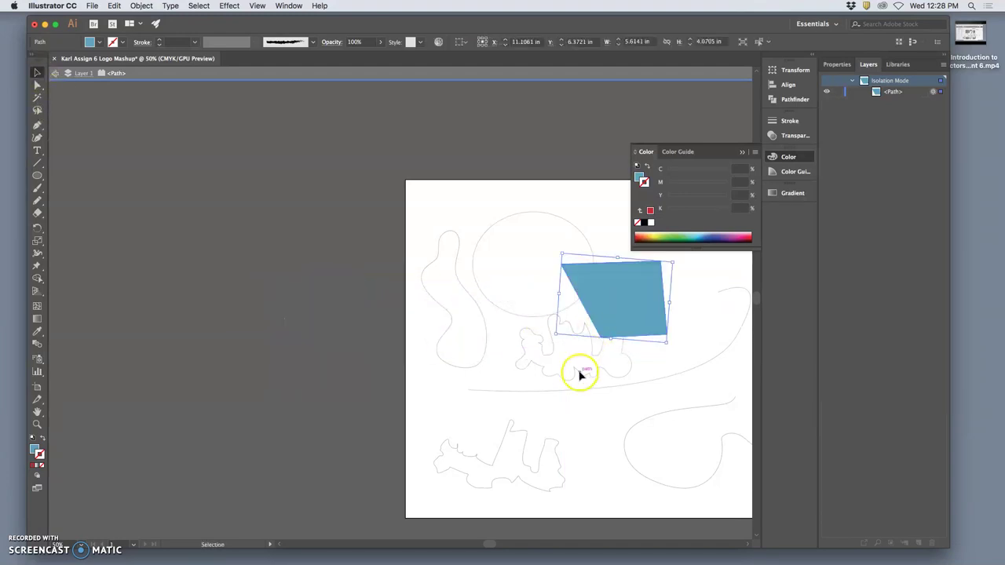
scroll(578, 372, right, 10)
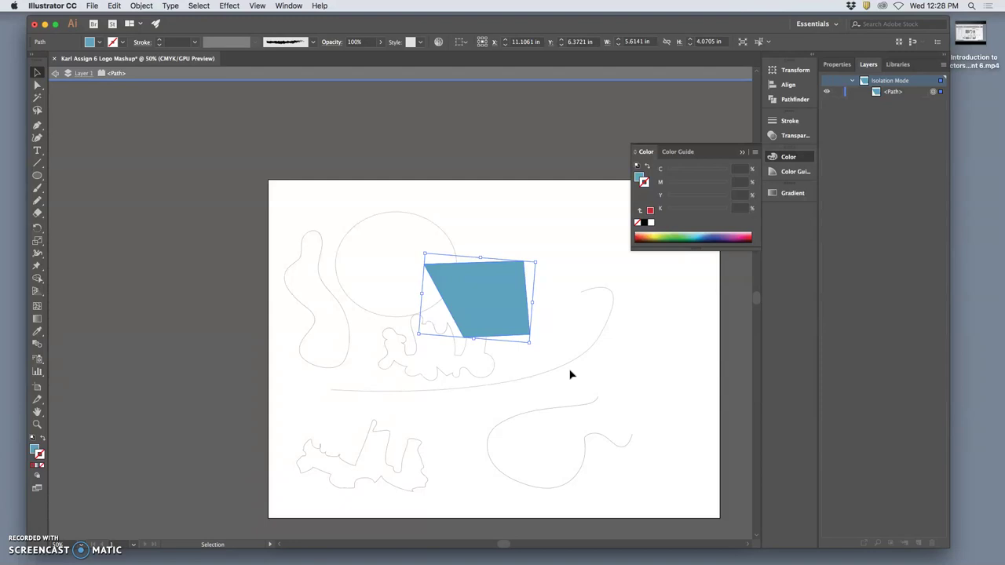
- Fill the four-sided shape with black by resetting default colours and swapping fill and stroke
double_click(35, 449)
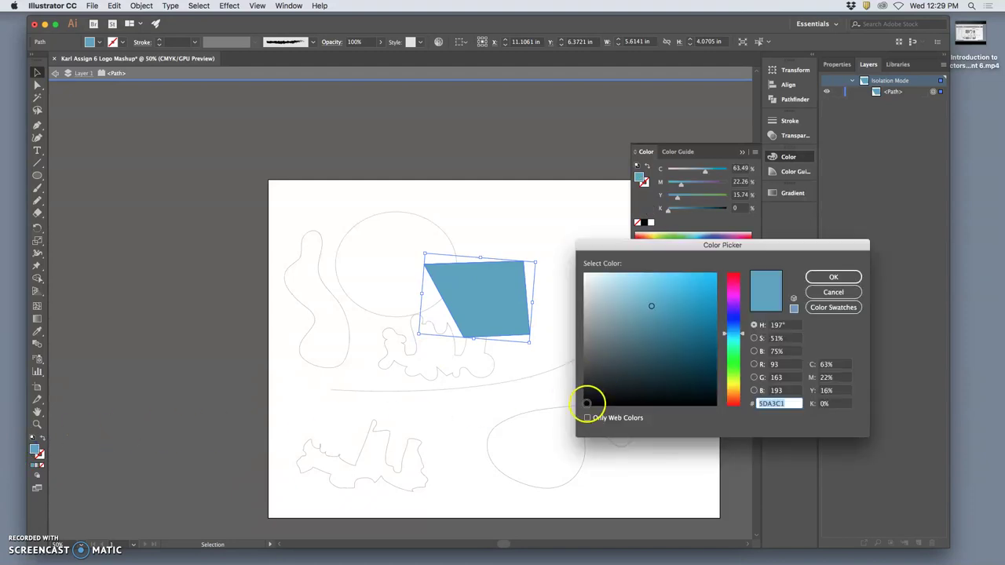
click(586, 405)
click(825, 277)
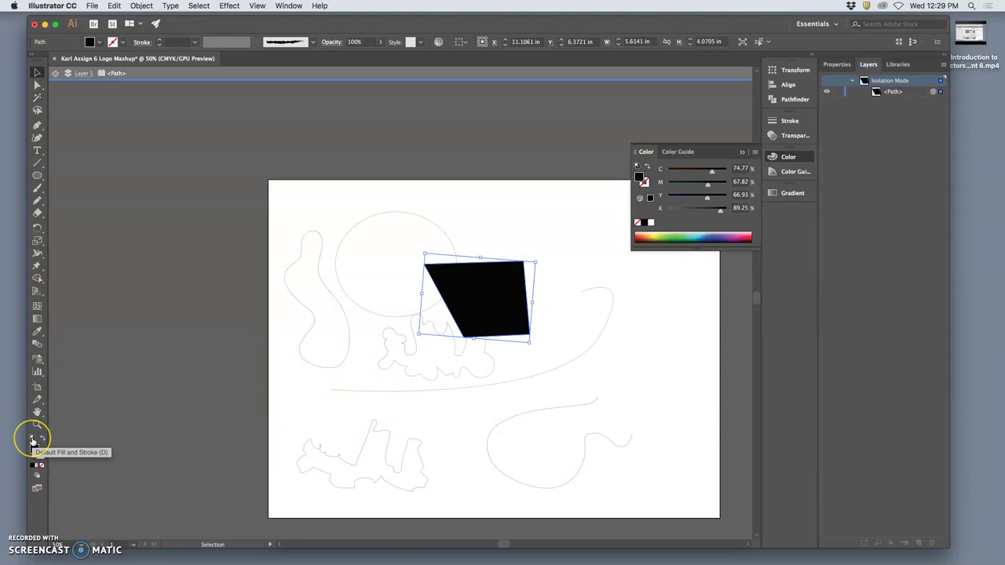
click(33, 441)
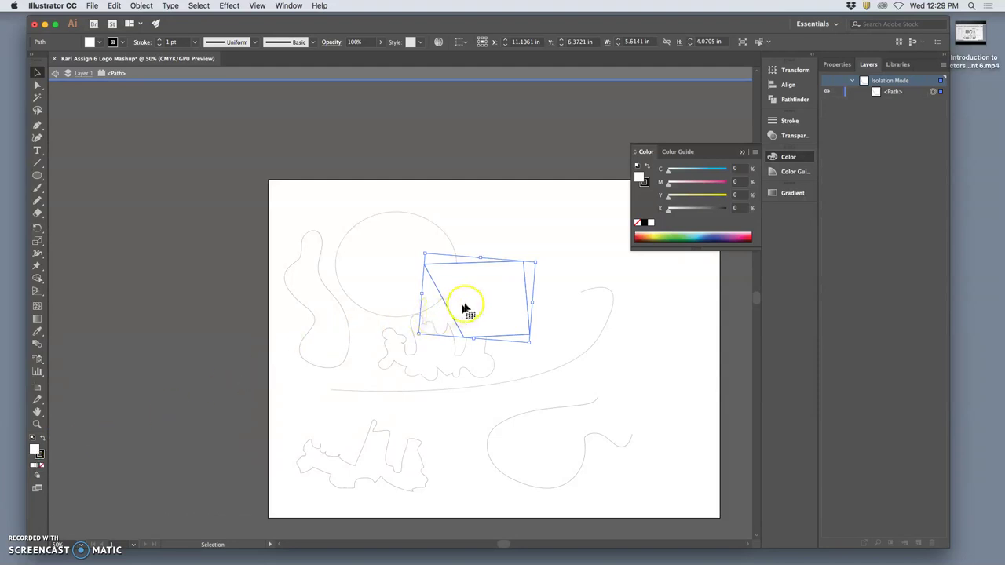
drag(465, 303, 127, 292)
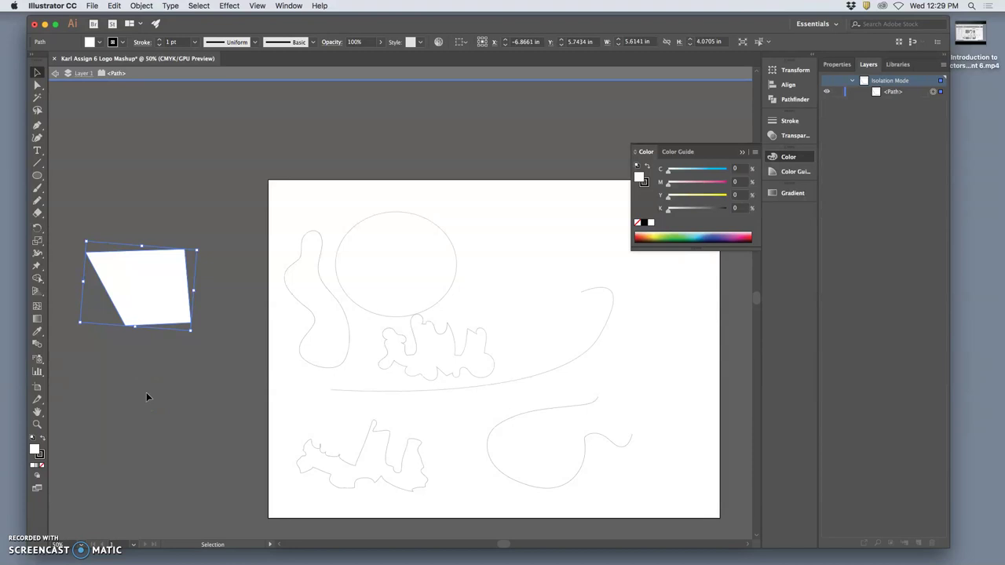
click(44, 440)
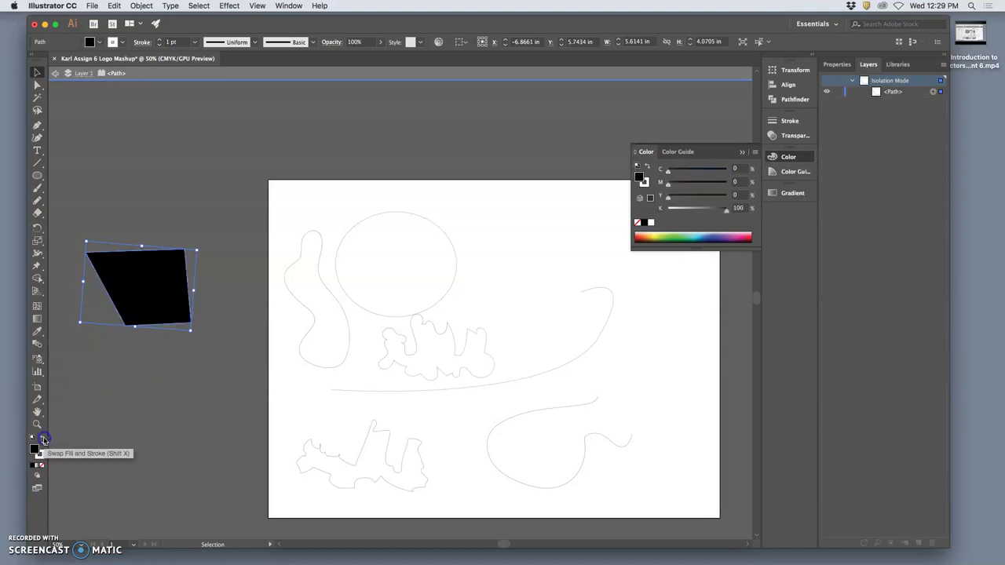
- Set the black shape's stroke to None so it has no outline
click(182, 435)
click(42, 455)
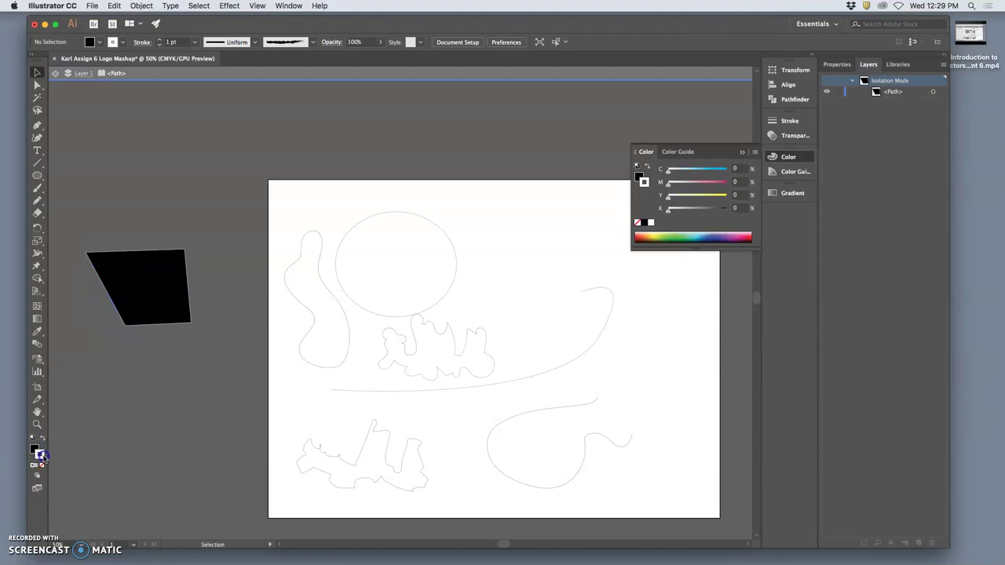
click(42, 466)
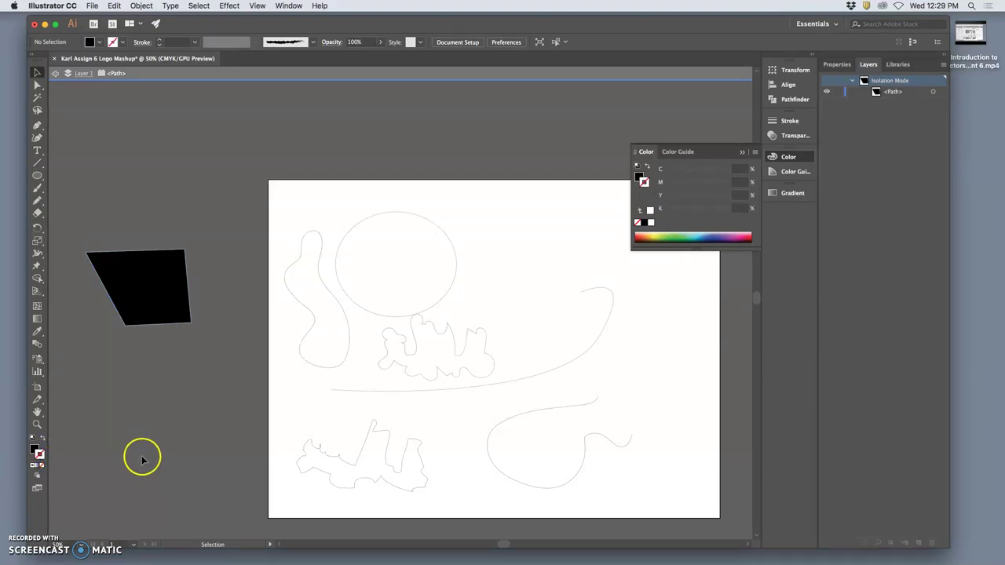
click(166, 310)
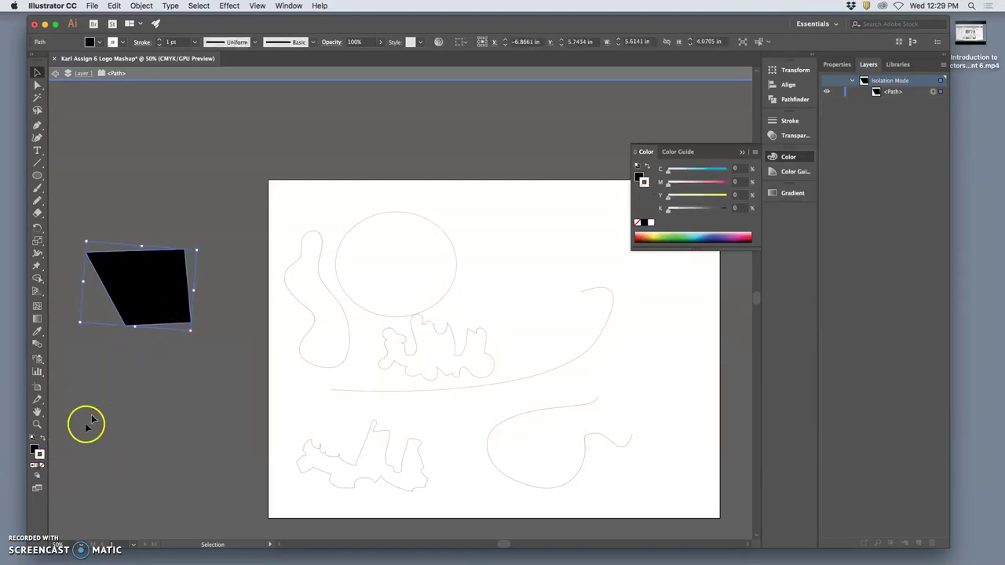
click(41, 465)
- Move the black shape to the artboard's top right beside the circle
click(202, 404)
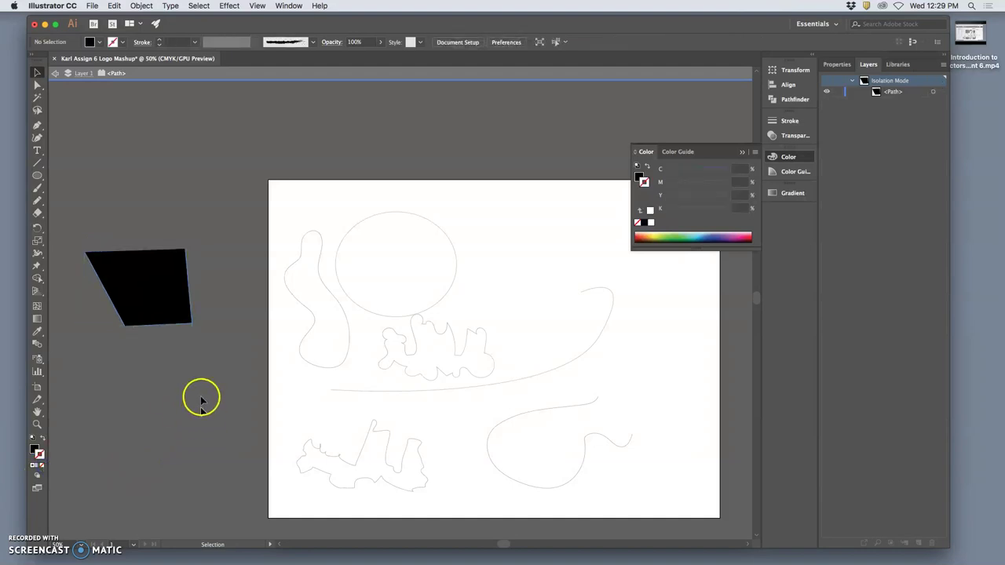
drag(175, 294, 541, 275)
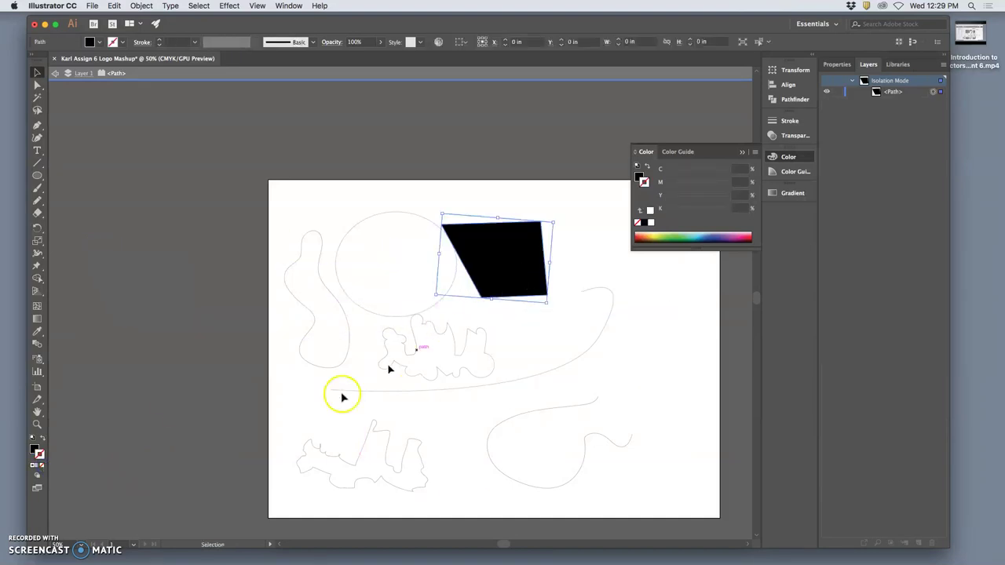
click(388, 403)
- Draw a large black head ellipse and a smaller ear ellipse at its upper right
scroll(461, 379, right, 5)
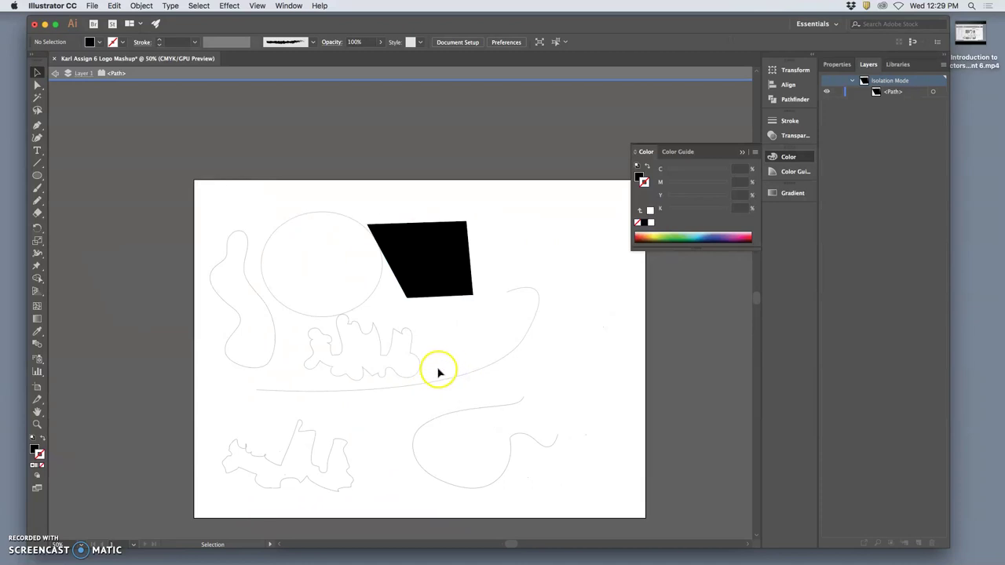
scroll(439, 373, down, 1)
scroll(439, 371, down, 1)
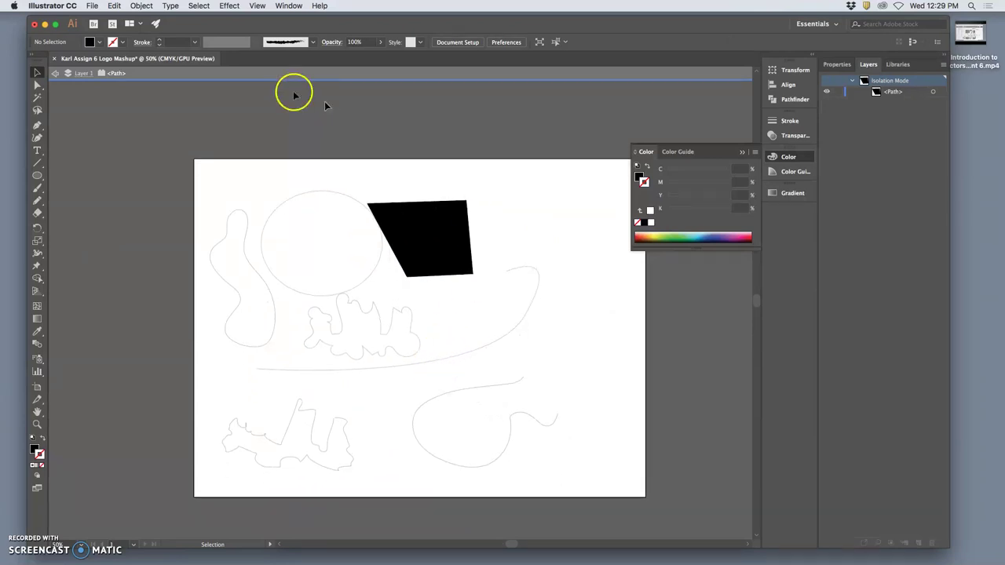
click(36, 176)
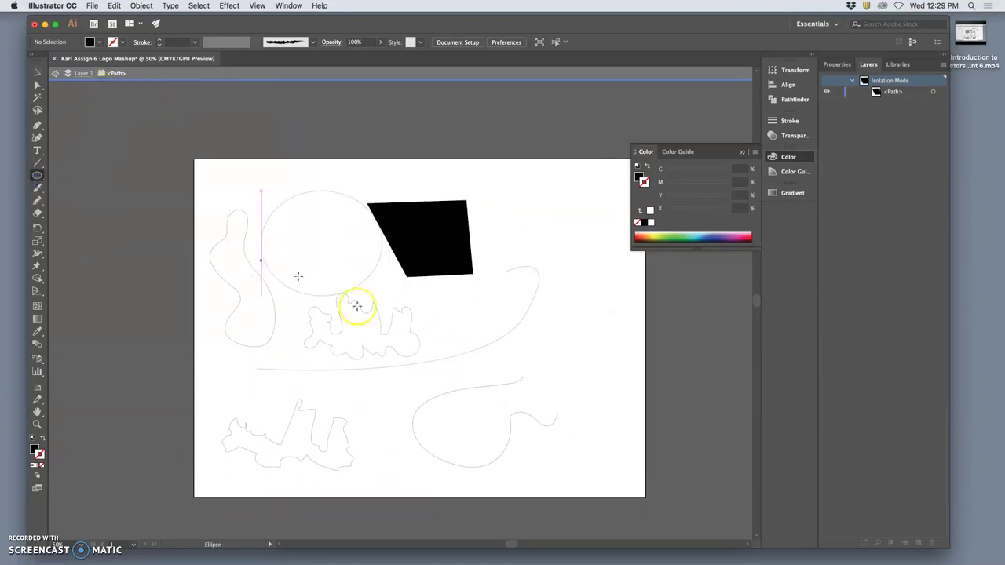
drag(413, 301, 494, 369)
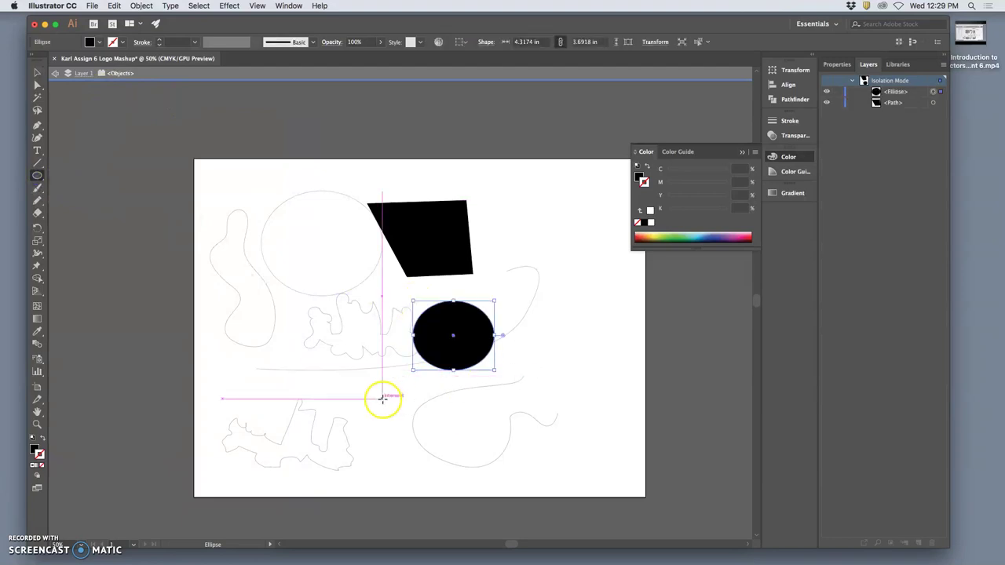
mouse_move(493, 267)
mouse_down()
mouse_move(562, 330)
mouse_move(516, 317)
mouse_up()
- Copy and paste the ear ellipse, placing the duplicate as the left ear
click(37, 73)
click(503, 313)
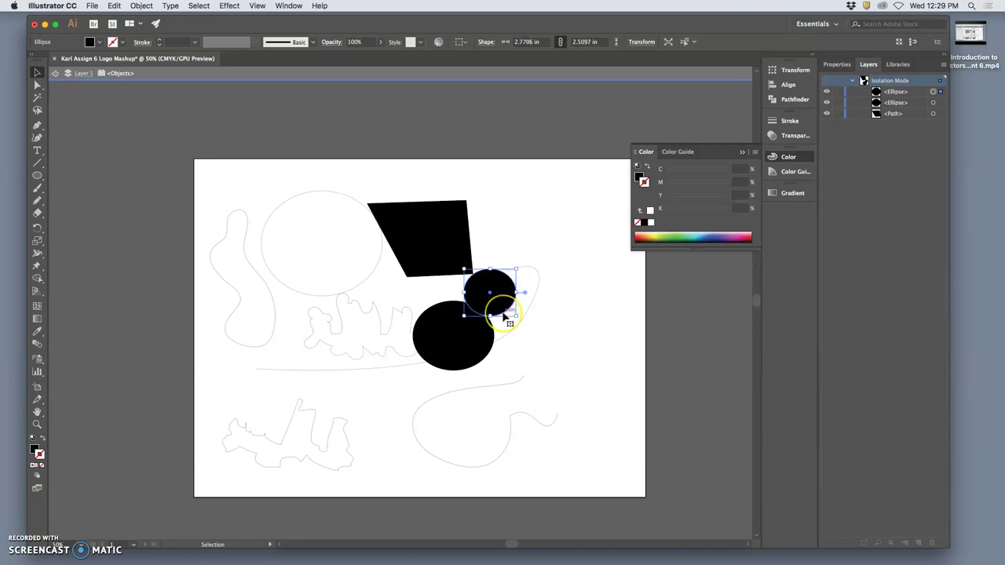
key(a)
key(super+c)
key(super+v)
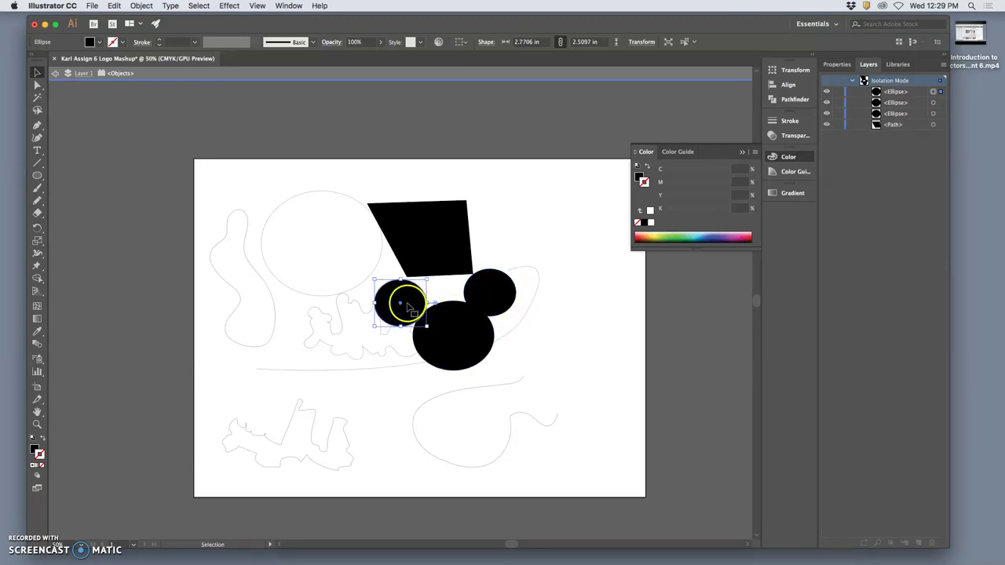
drag(404, 299, 425, 296)
- Delete the black trapezoid and pick a near-white fill in the Color Picker
click(444, 239)
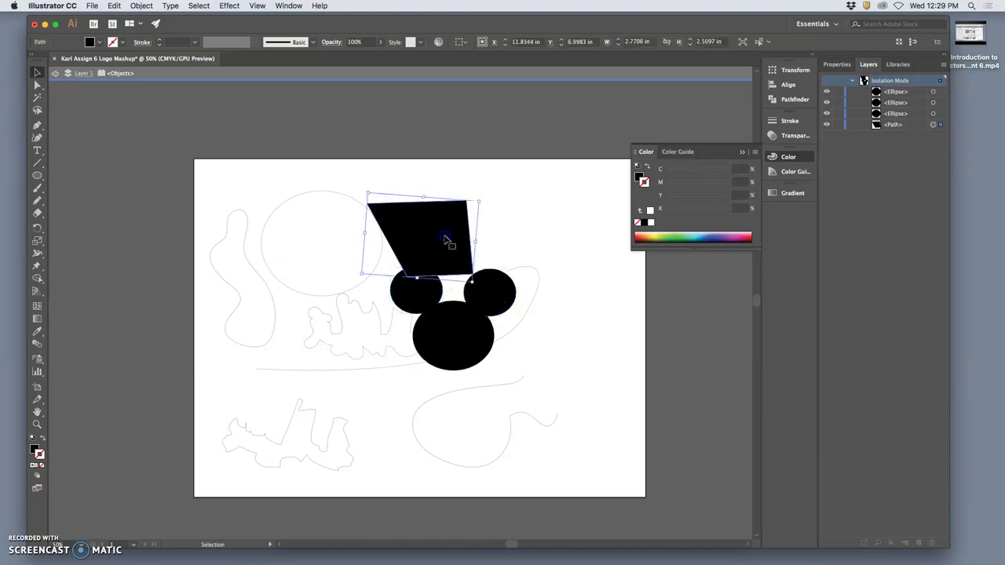
key(Delete)
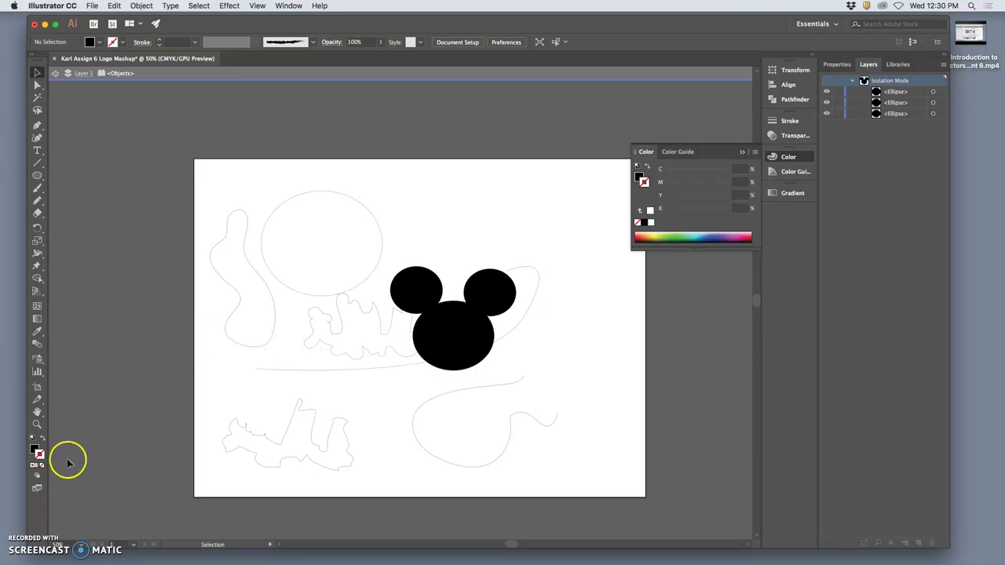
click(35, 450)
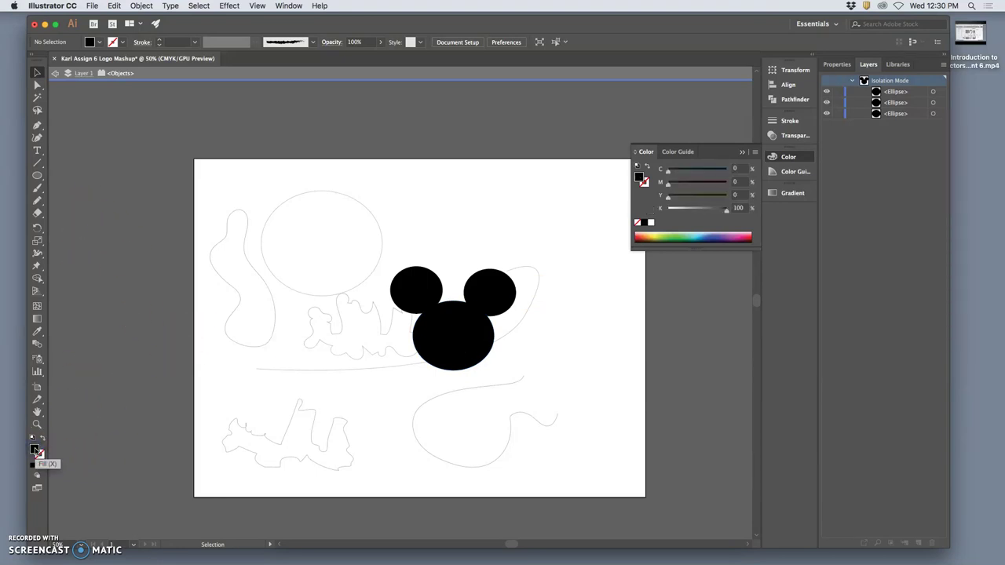
double_click(34, 450)
click(584, 275)
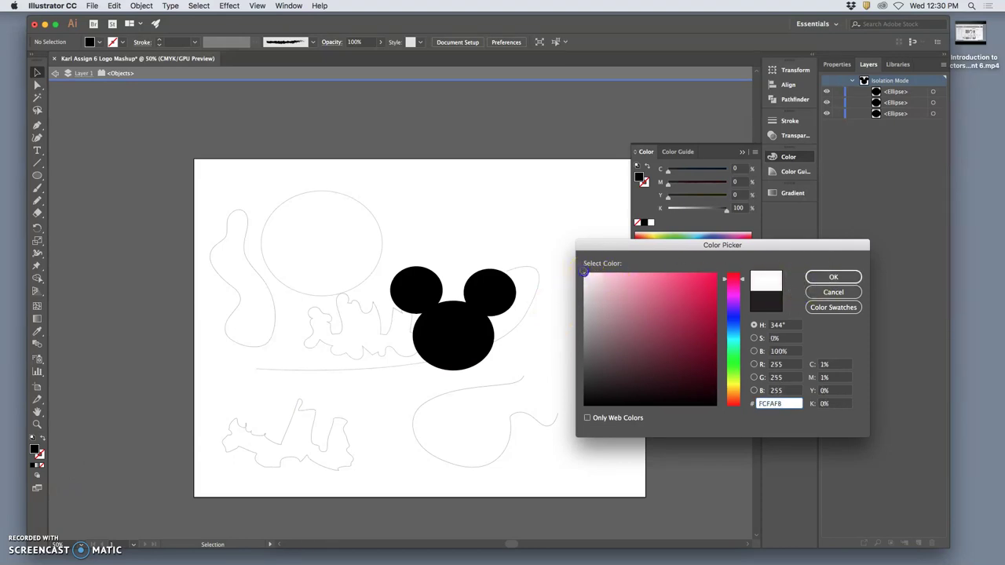
- Draw two small white oval eyes and nudge them side by side on the face
click(833, 277)
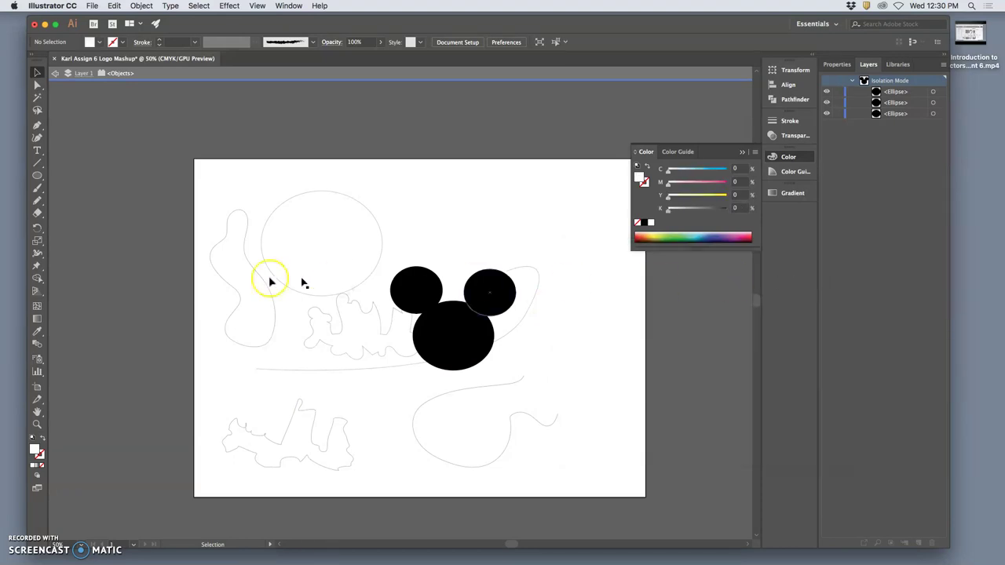
click(37, 175)
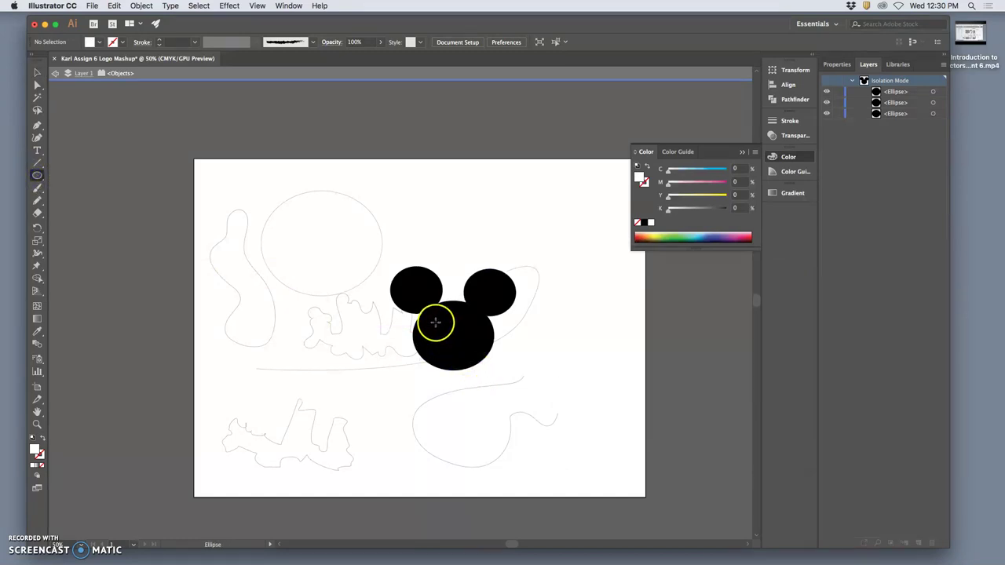
mouse_move(436, 322)
mouse_down()
mouse_move(451, 350)
mouse_move(444, 370)
mouse_up()
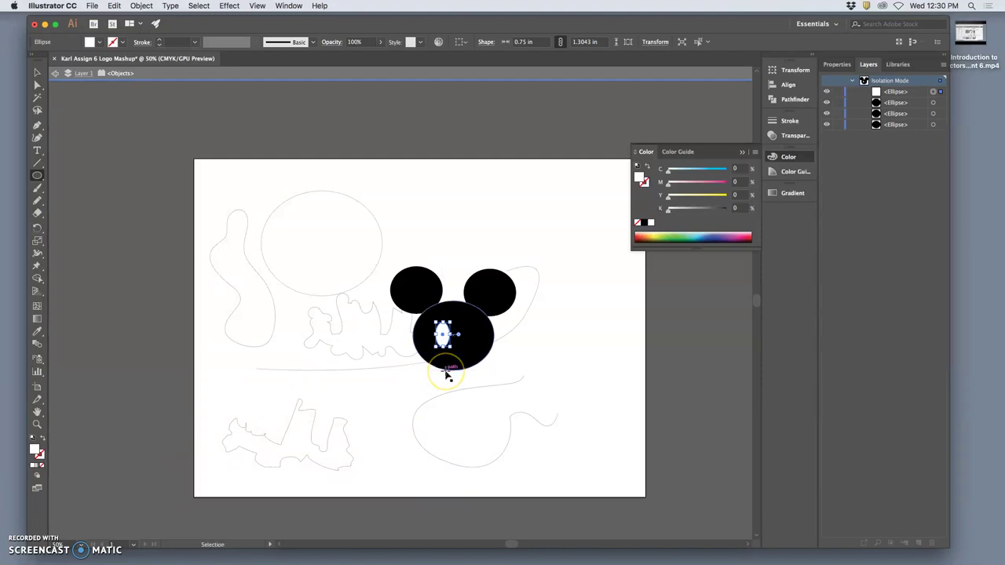
drag(392, 289, 404, 310)
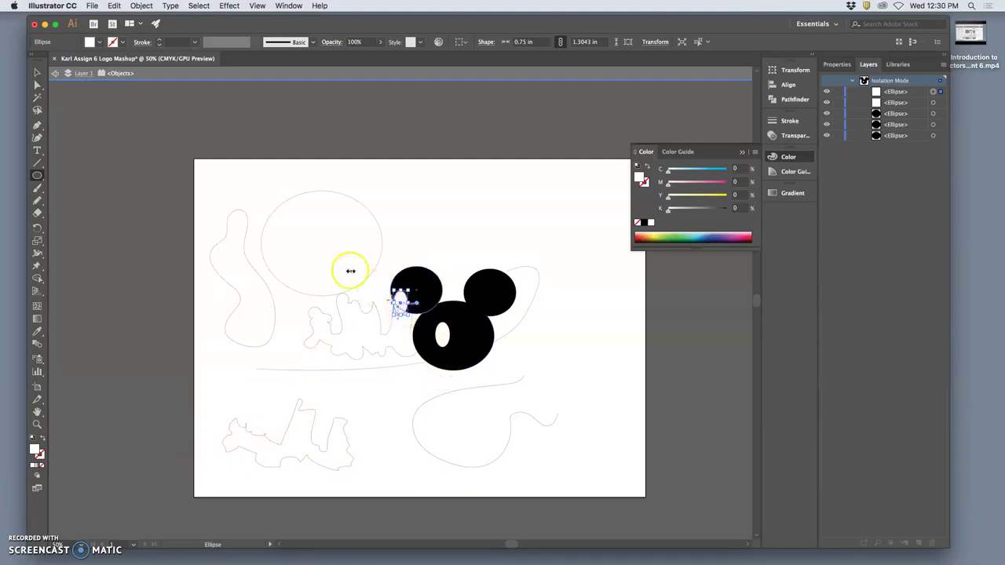
click(37, 72)
drag(398, 297, 466, 343)
key(super+equal)
key(super+equal)
key(super+equal)
key(super+equal)
key(super+equal)
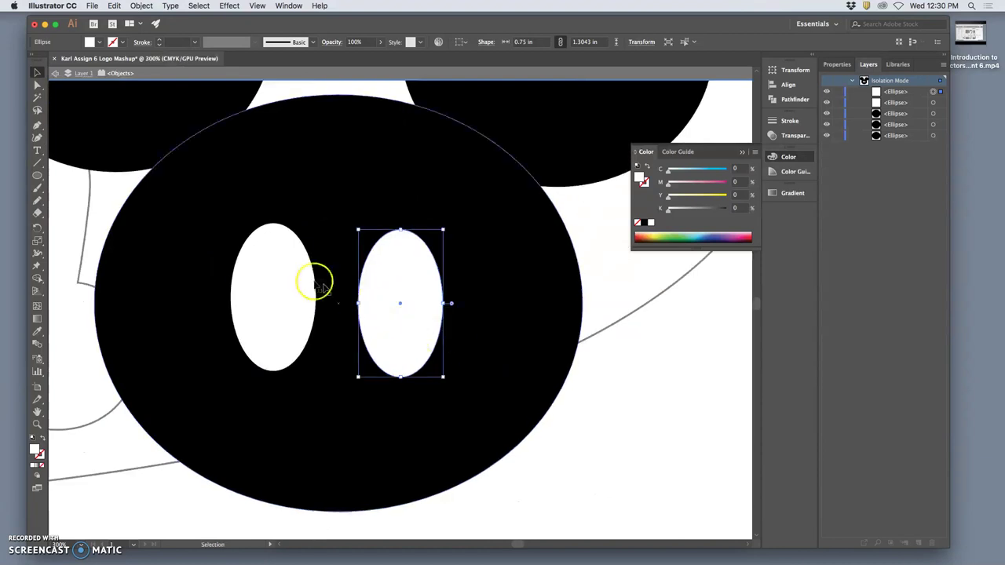
mouse_move(386, 274)
mouse_down()
mouse_move(372, 264)
mouse_move(379, 276)
mouse_up()
click(639, 396)
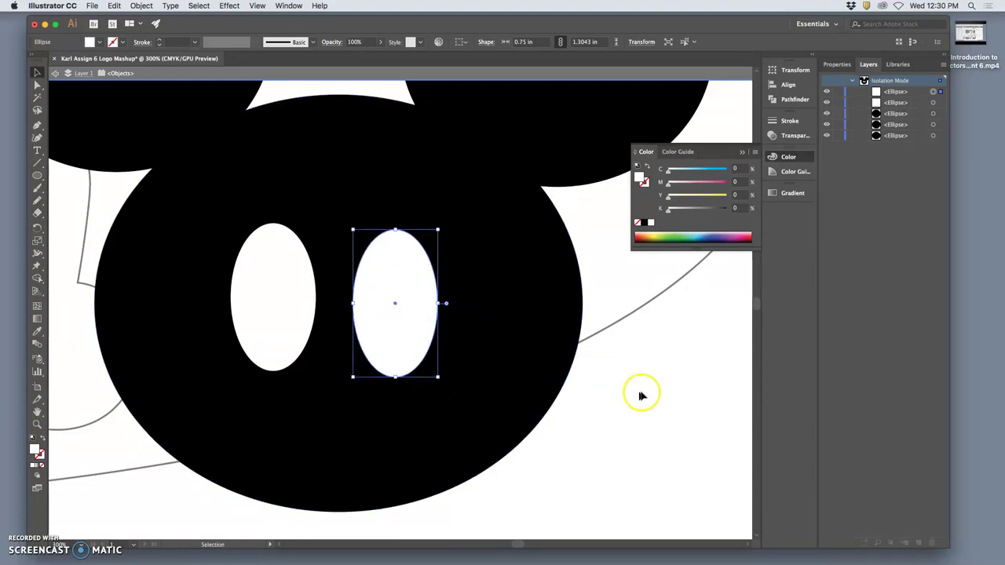
key(super+minus)
key(super+minus)
key(super+minus)
key(super+minus)
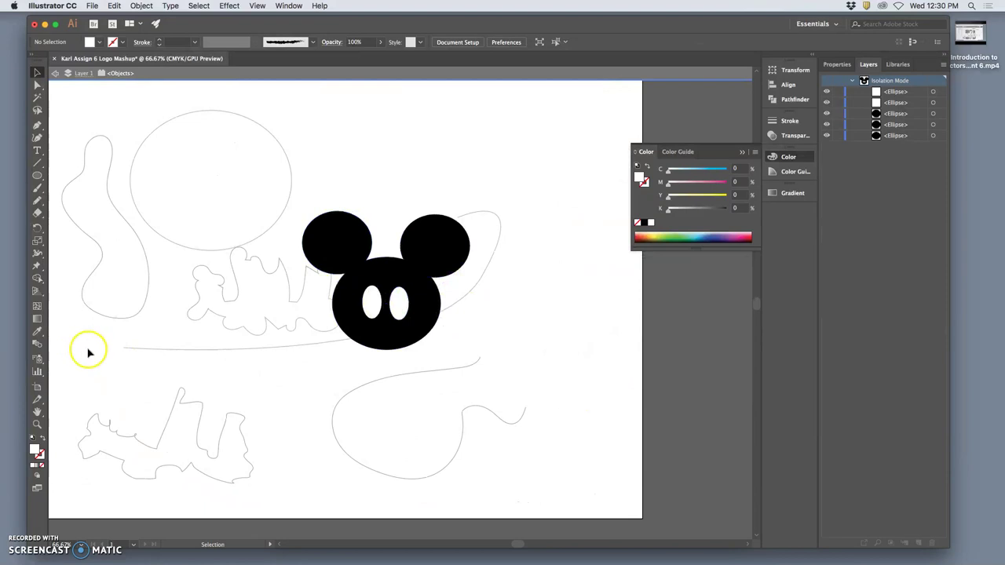
- Sketch a trial nose with the Pencil, delete it, and confirm Pencil Tool Options
click(38, 201)
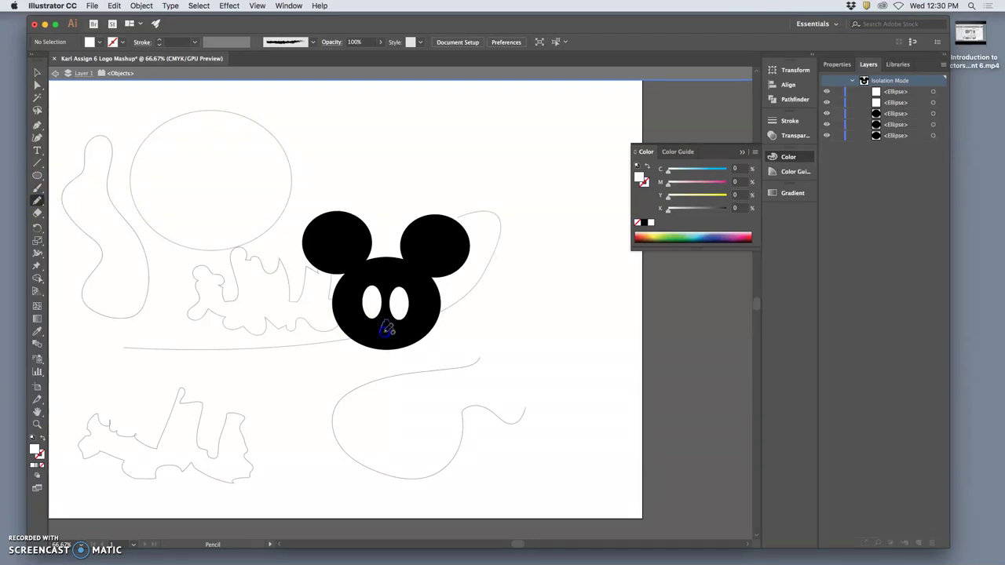
mouse_move(385, 330)
mouse_down()
mouse_move(399, 354)
mouse_move(312, 372)
mouse_move(422, 315)
mouse_move(414, 295)
mouse_up()
scroll(384, 335, up, 5)
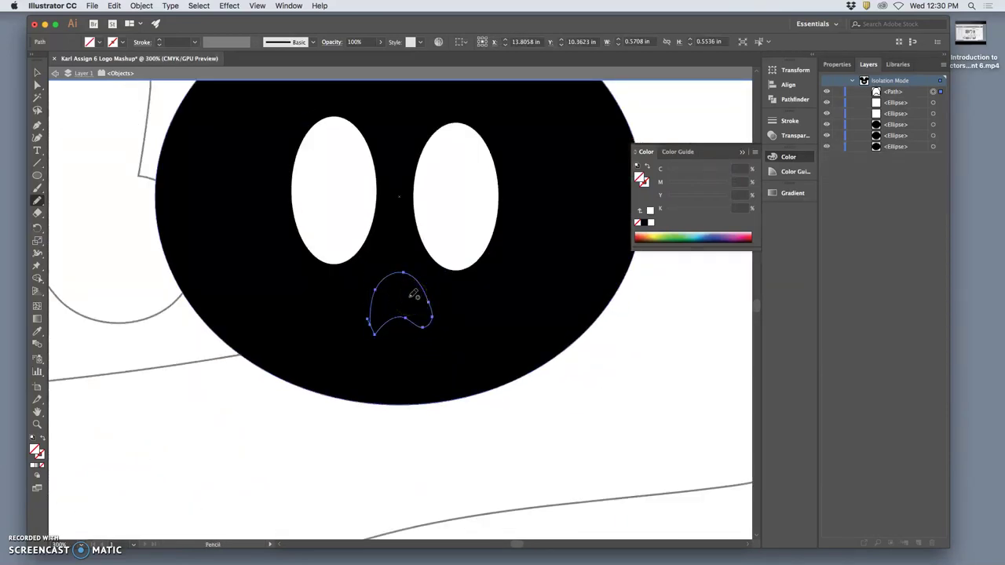
key(Delete)
double_click(37, 200)
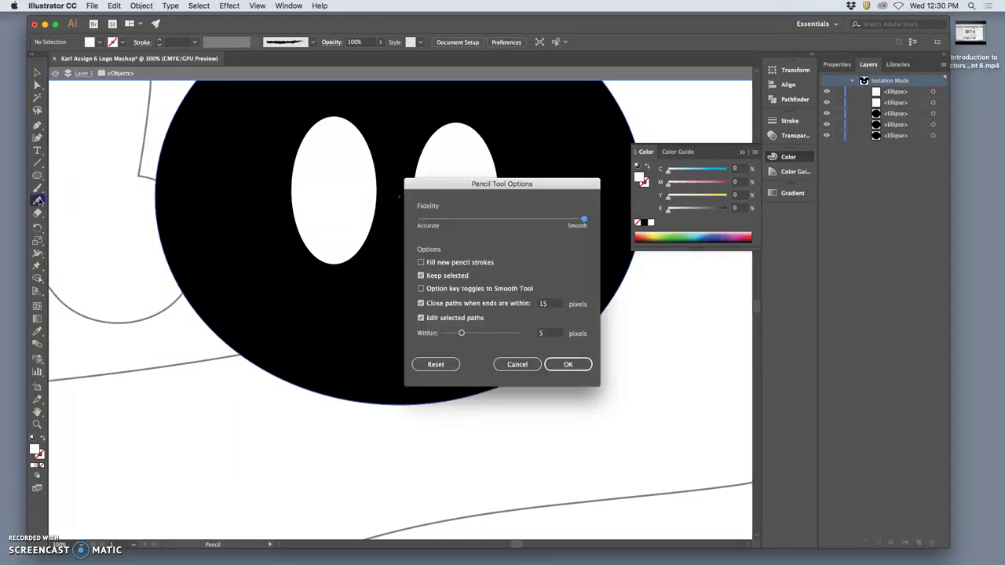
click(567, 364)
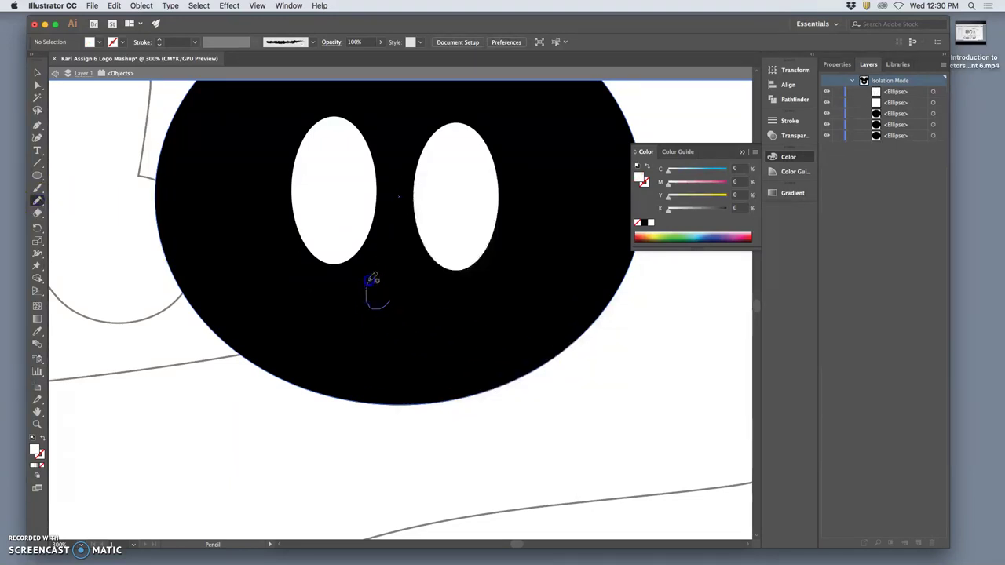
- Draw a closed nose outline below the eyes and fill it white
drag(393, 258, 410, 262)
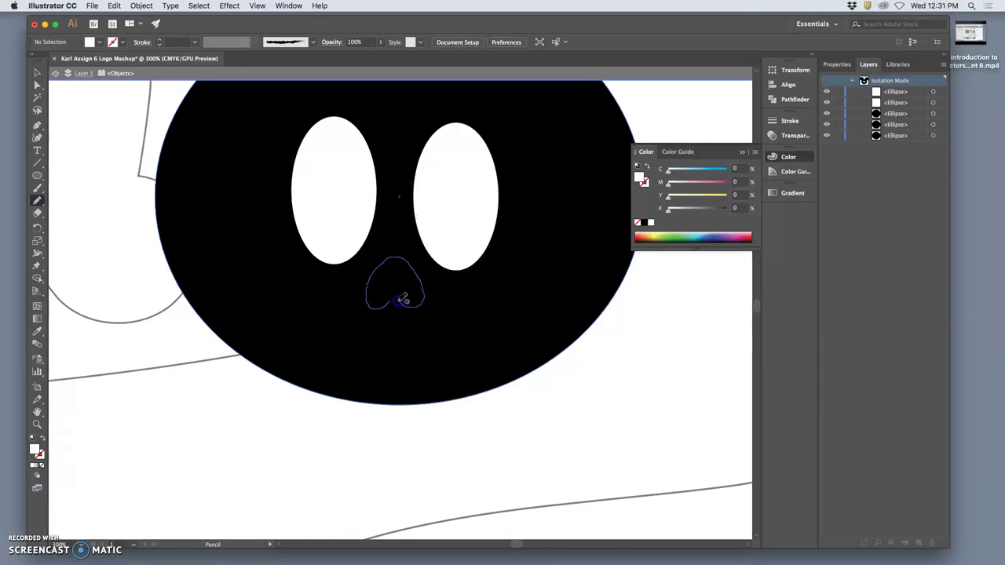
drag(393, 299, 392, 301)
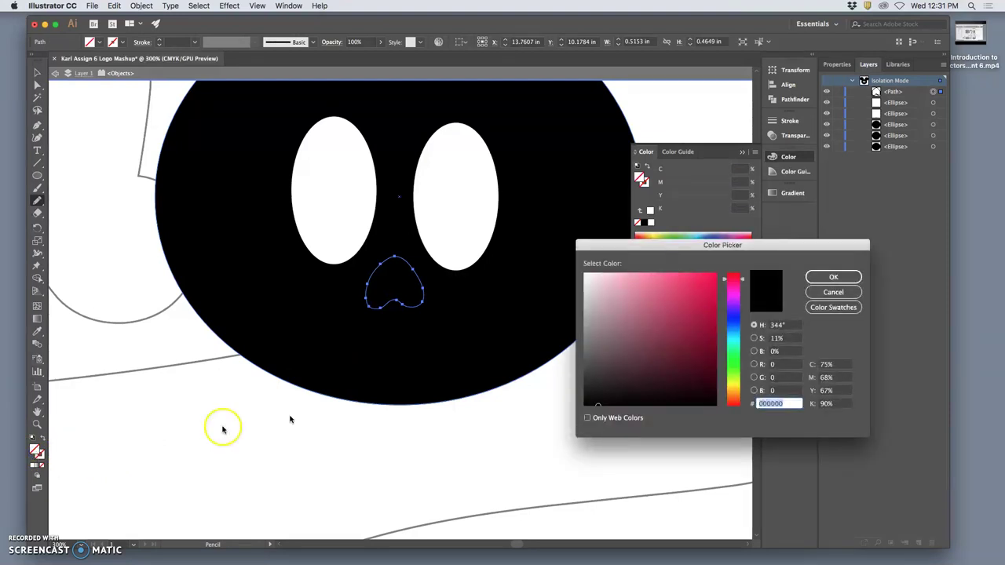
click(584, 271)
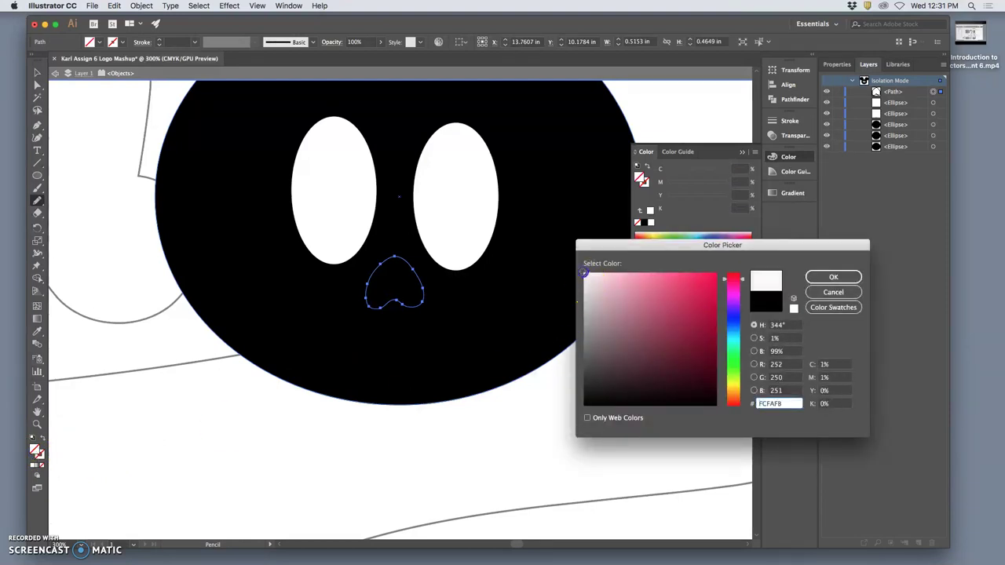
click(833, 277)
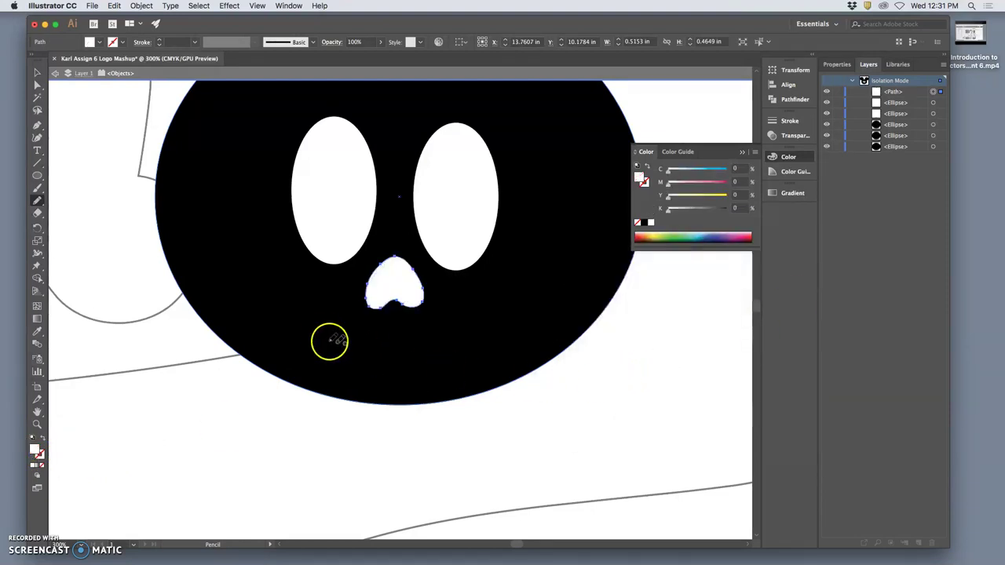
- Pencil a closed jagged grin below the nose, fill it white, and zoom out
drag(283, 314, 280, 320)
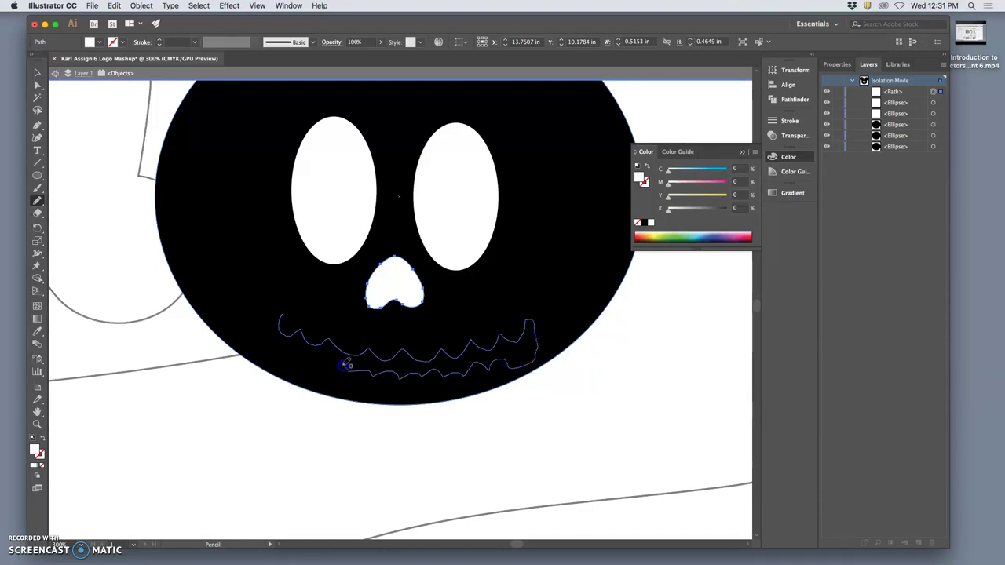
mouse_move(301, 353)
mouse_down()
mouse_move(264, 341)
mouse_move(270, 311)
mouse_move(282, 315)
mouse_up()
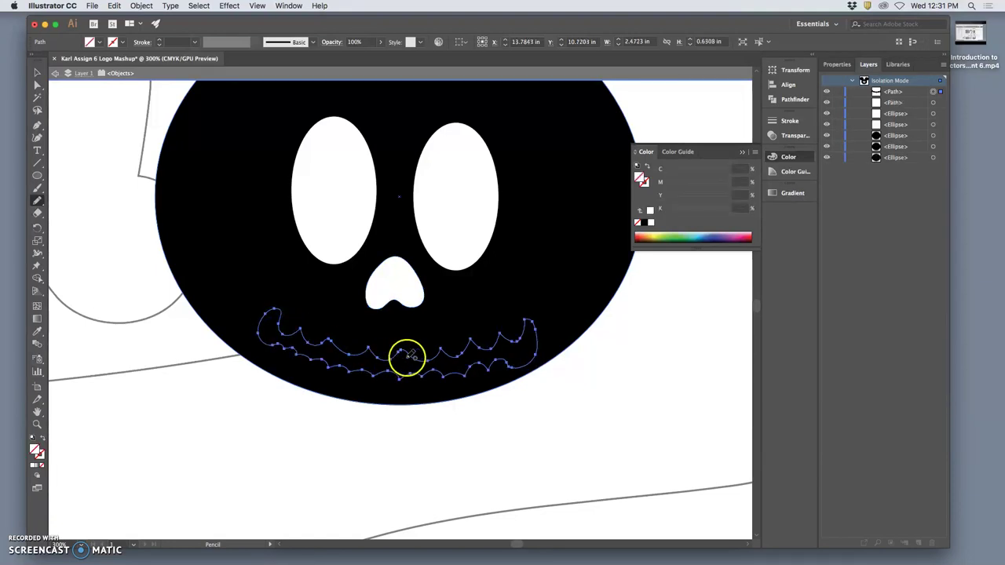
double_click(34, 451)
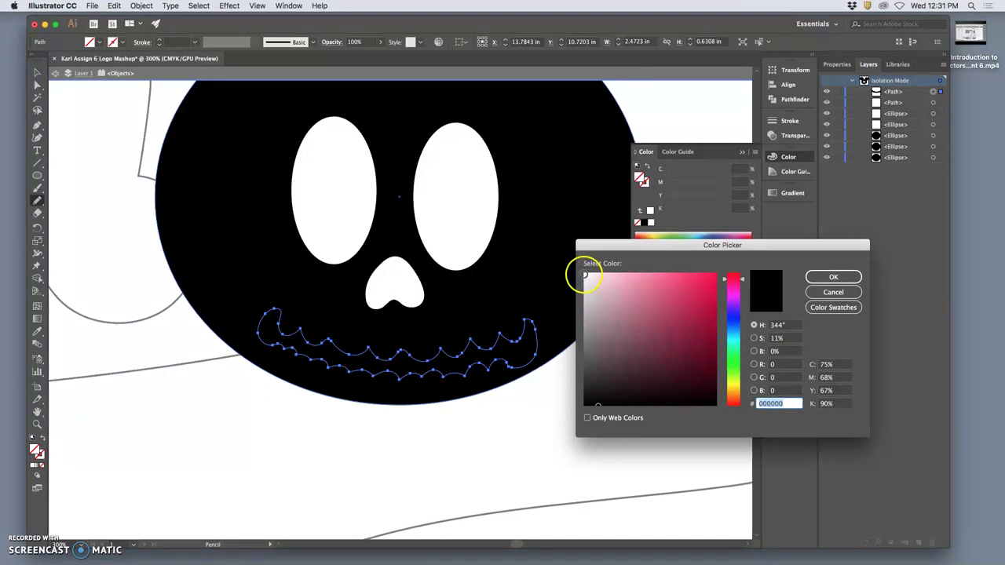
click(585, 277)
click(833, 276)
key(v)
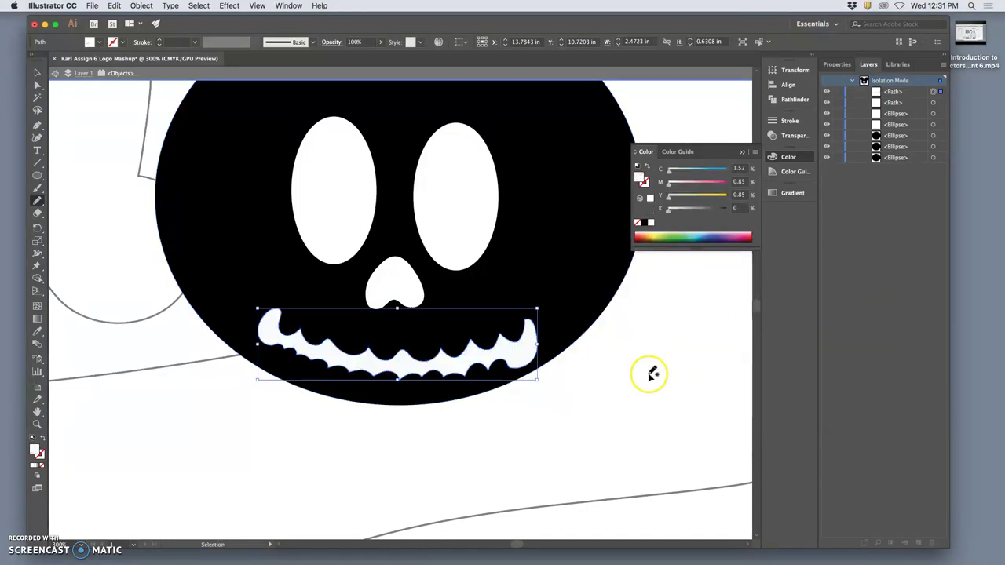
key(super+minus)
key(super+minus)
key(super+minus)
key(super+minus)
- Marquee-select every part of the mouse head and move it onto the pasteboard left of the artboard
key(n)
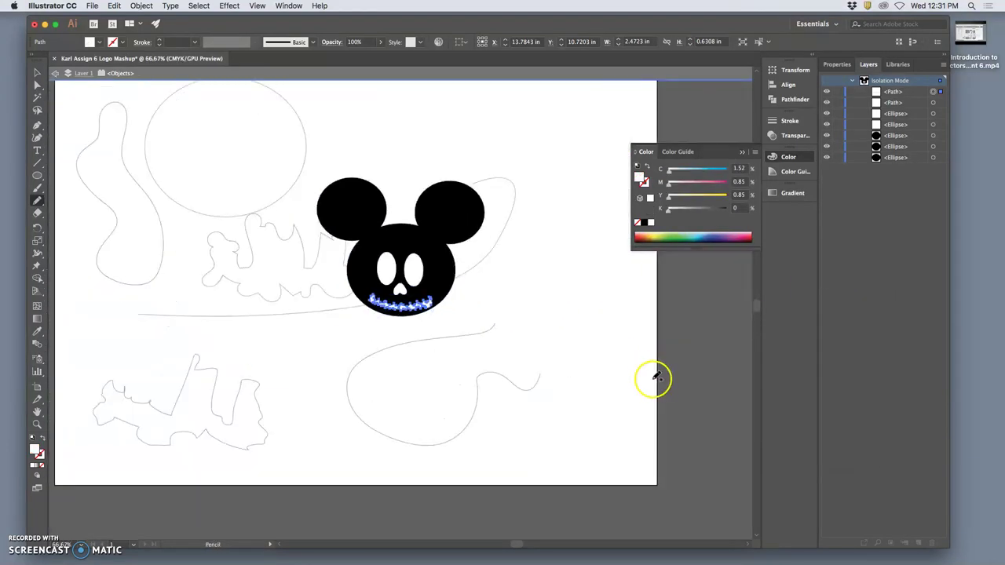
click(35, 73)
click(353, 134)
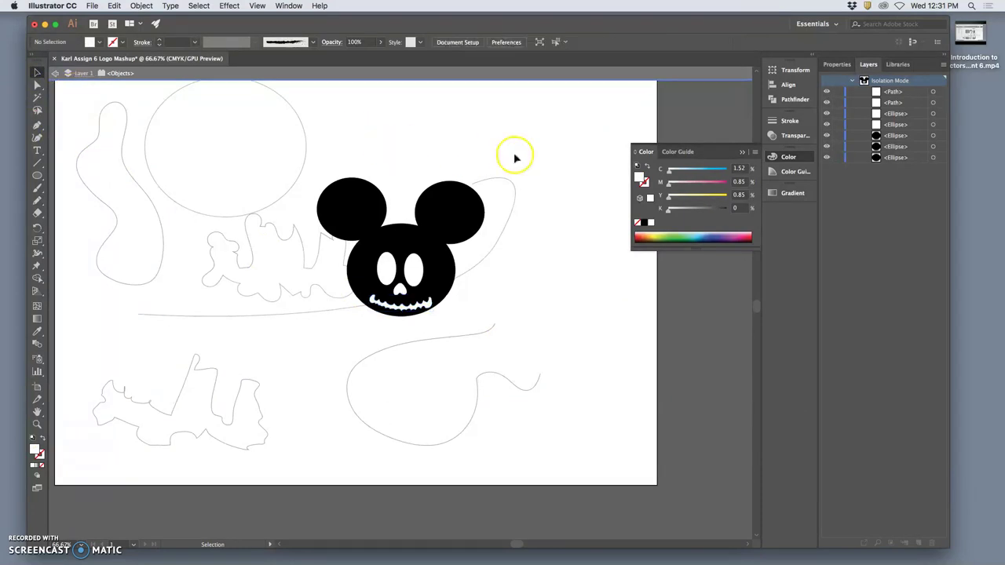
drag(513, 155, 316, 346)
scroll(428, 419, left, 5)
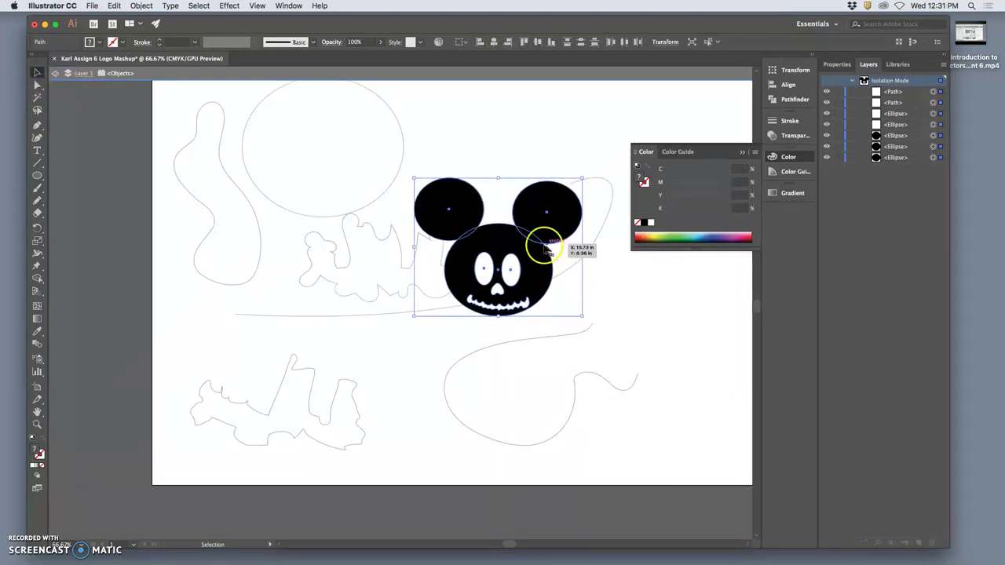
drag(471, 218, 70, 235)
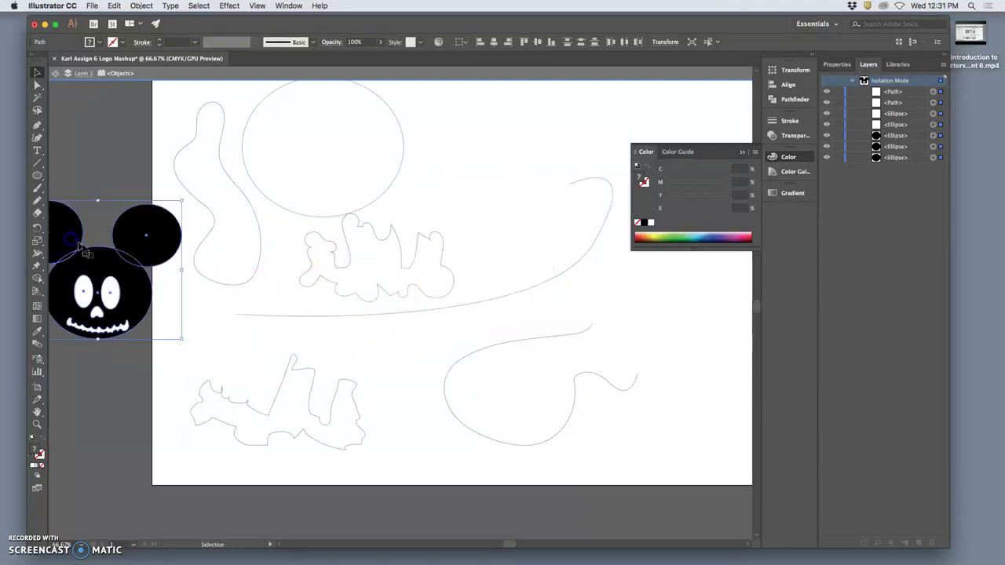
scroll(161, 278, left, 10)
drag(262, 247, 209, 250)
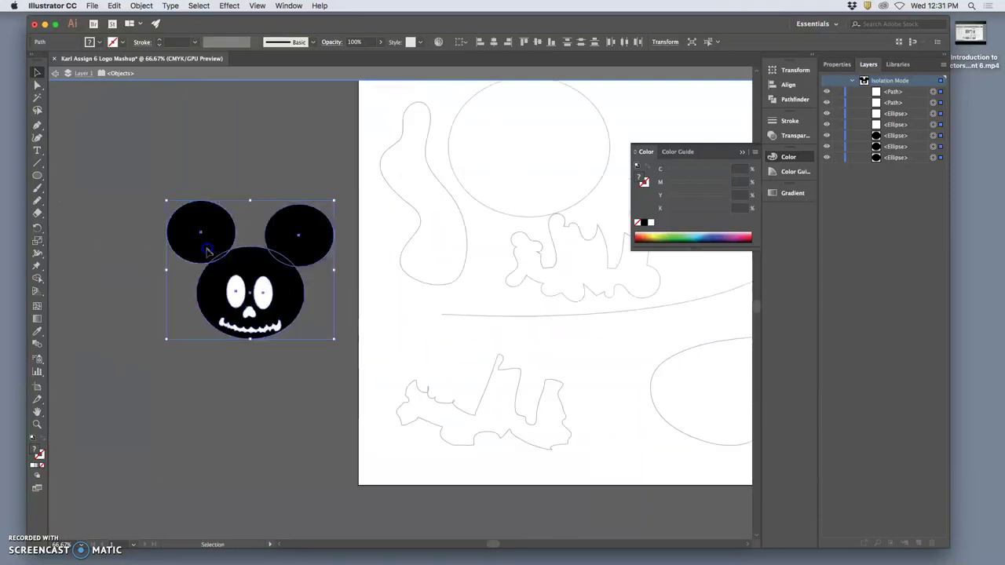
click(154, 330)
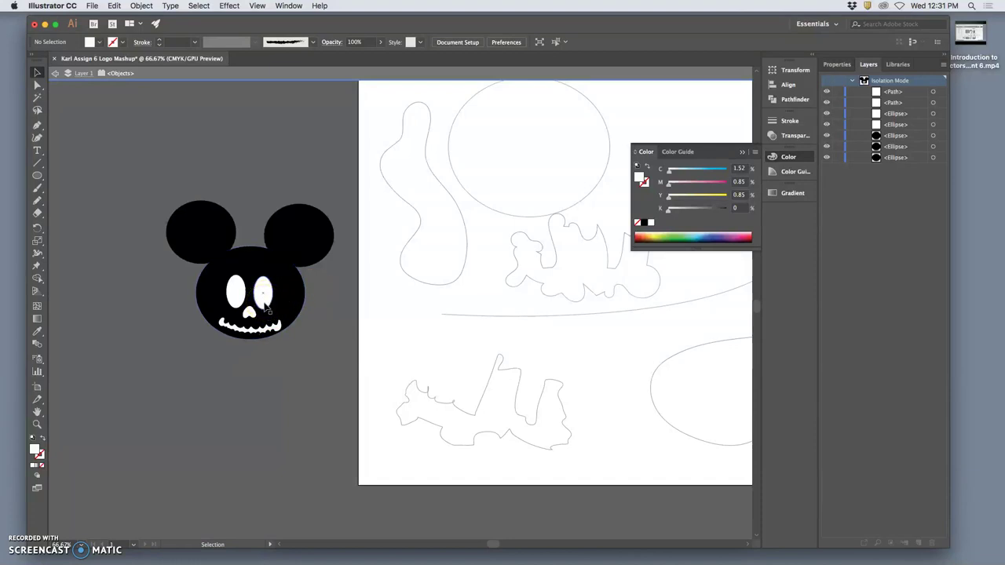
click(285, 263)
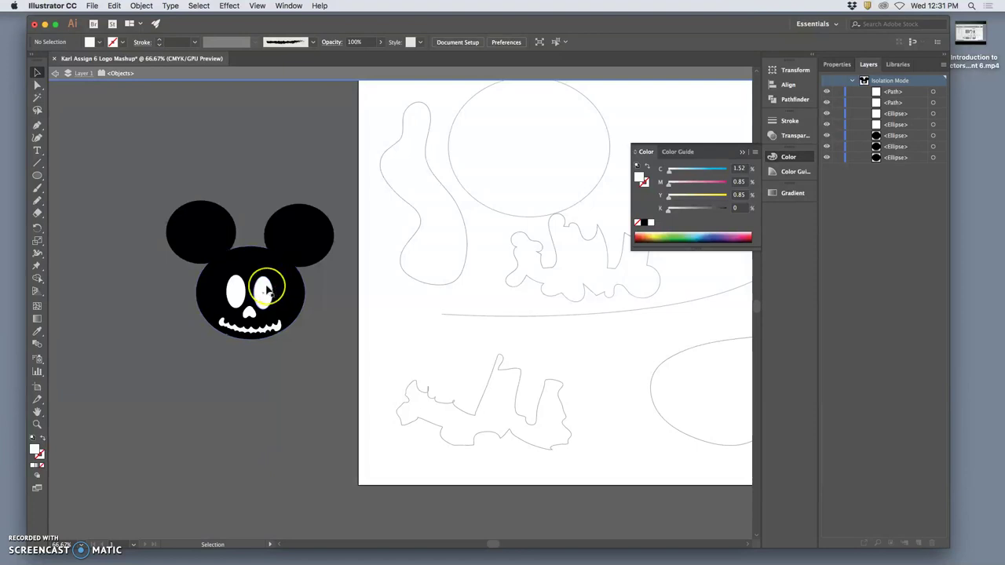
- Nudge the right eye slightly right to line it up with the left eye
click(267, 290)
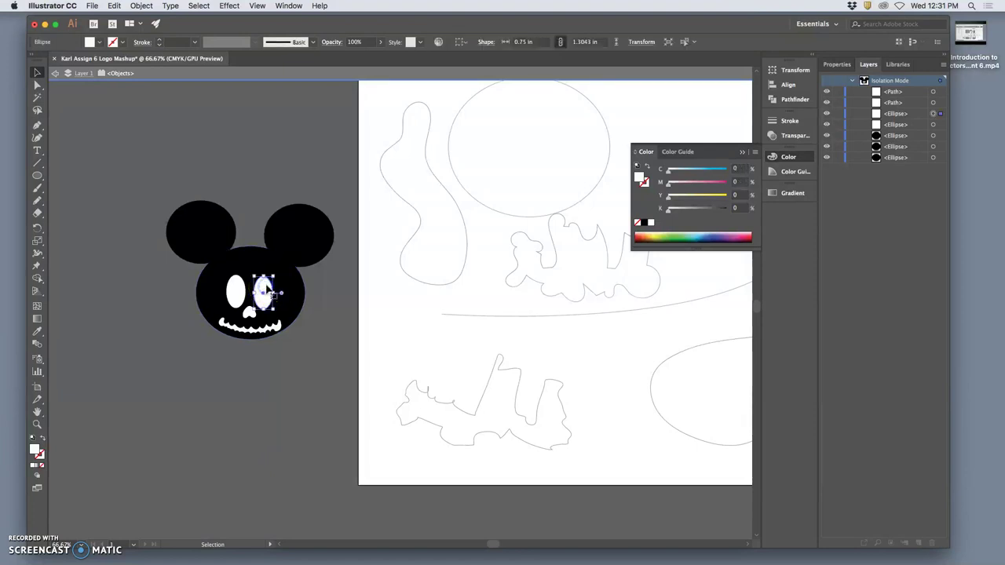
mouse_move(270, 292)
mouse_down()
mouse_move(329, 284)
mouse_move(337, 209)
mouse_move(279, 290)
mouse_up()
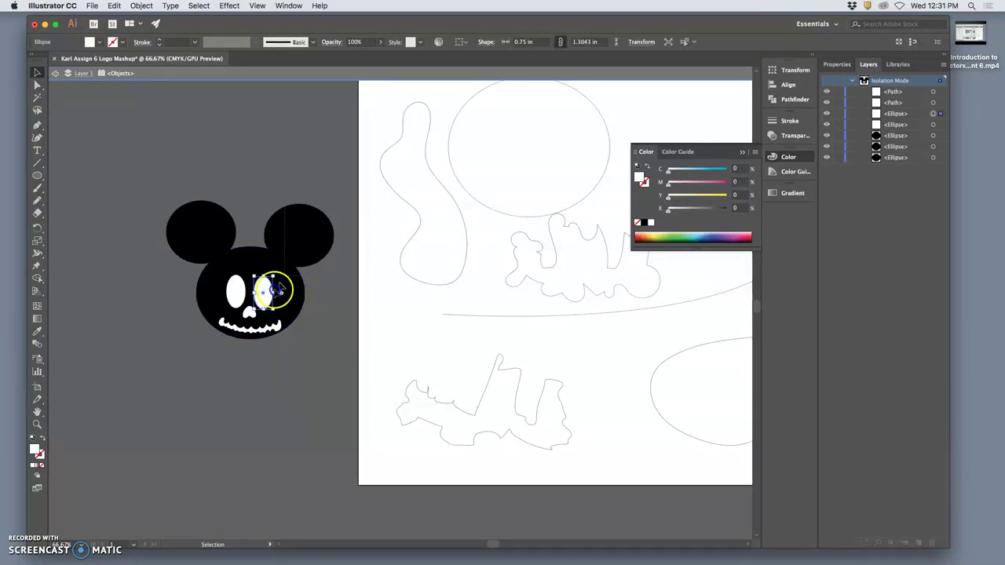
key(super+a)
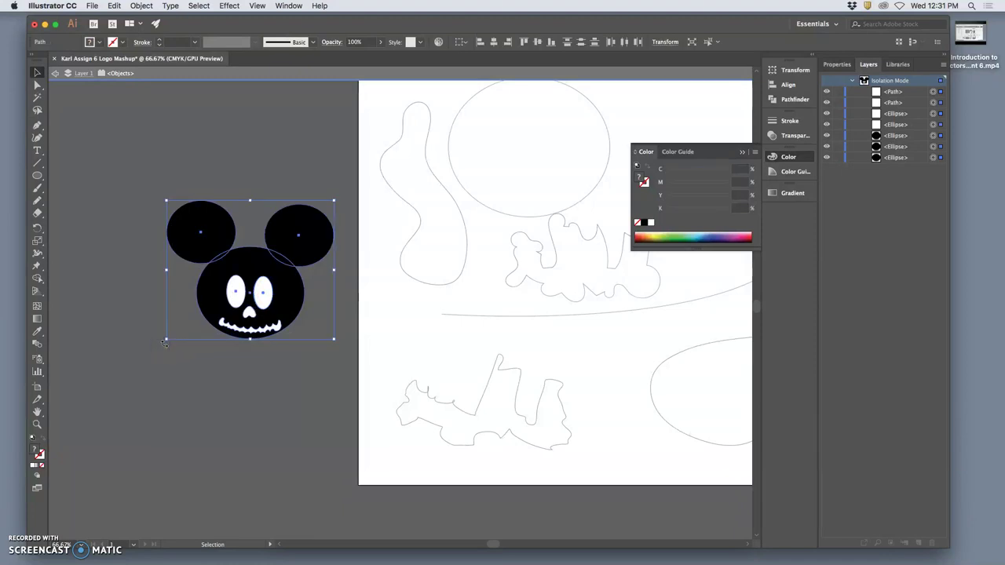
click(260, 354)
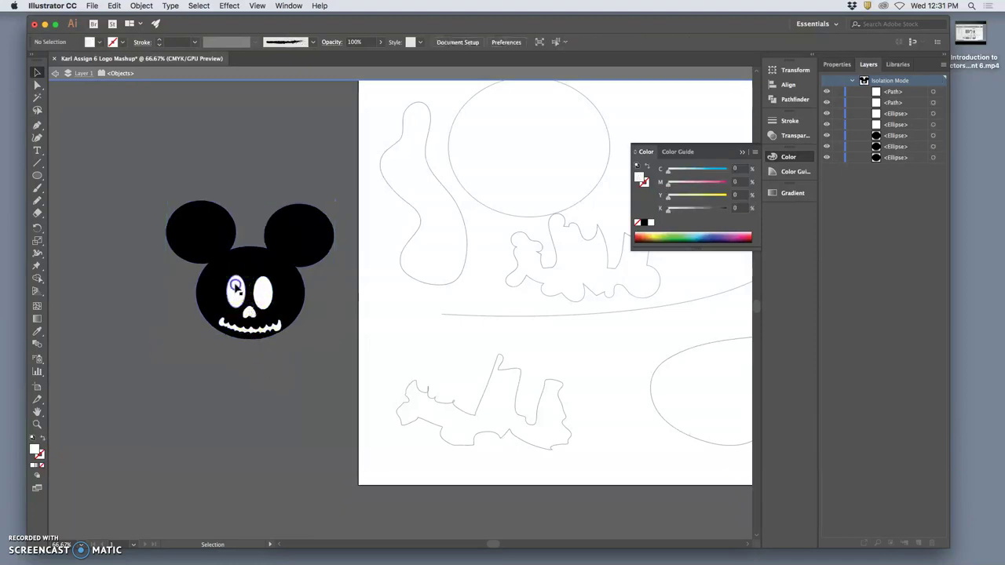
- Select both eyes, the head, the teeth and the other face features together
click(235, 289)
shift+click(263, 292)
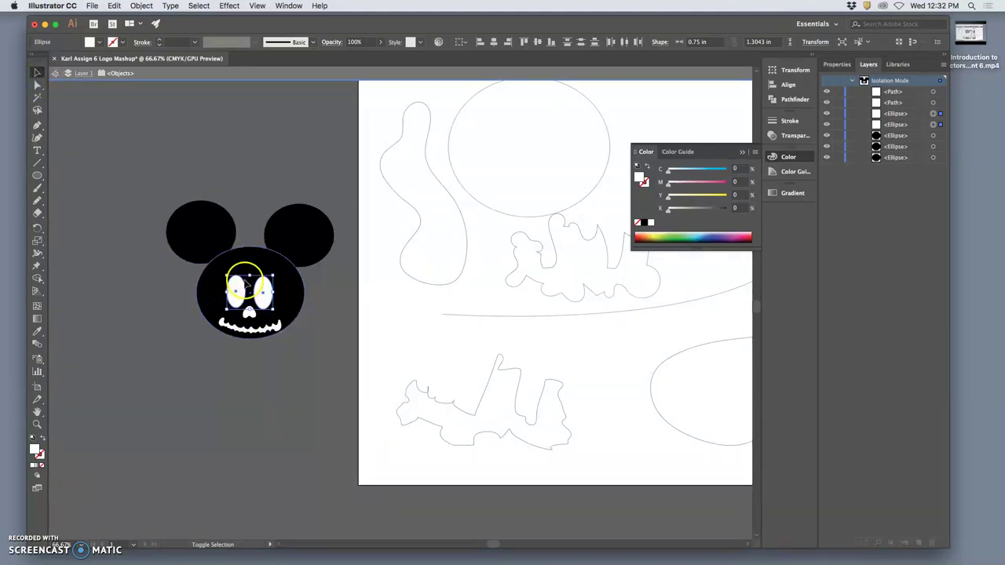
shift+click(214, 302)
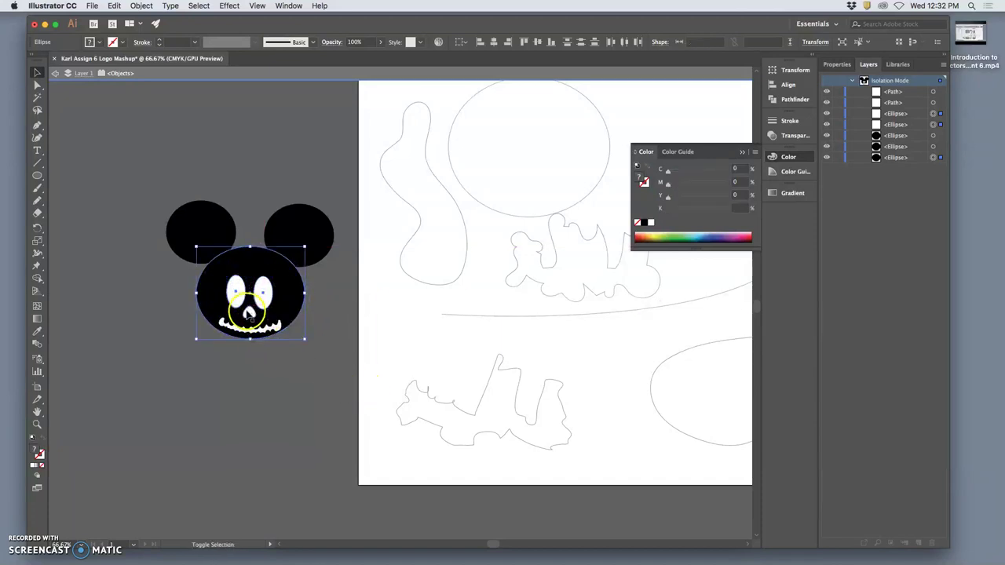
shift+click(246, 326)
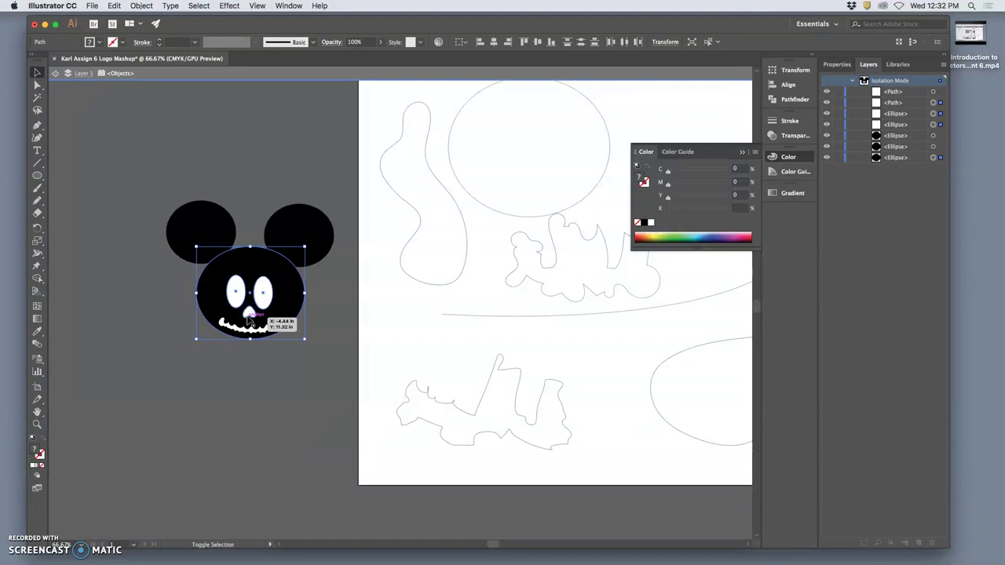
key(a)
click(251, 315)
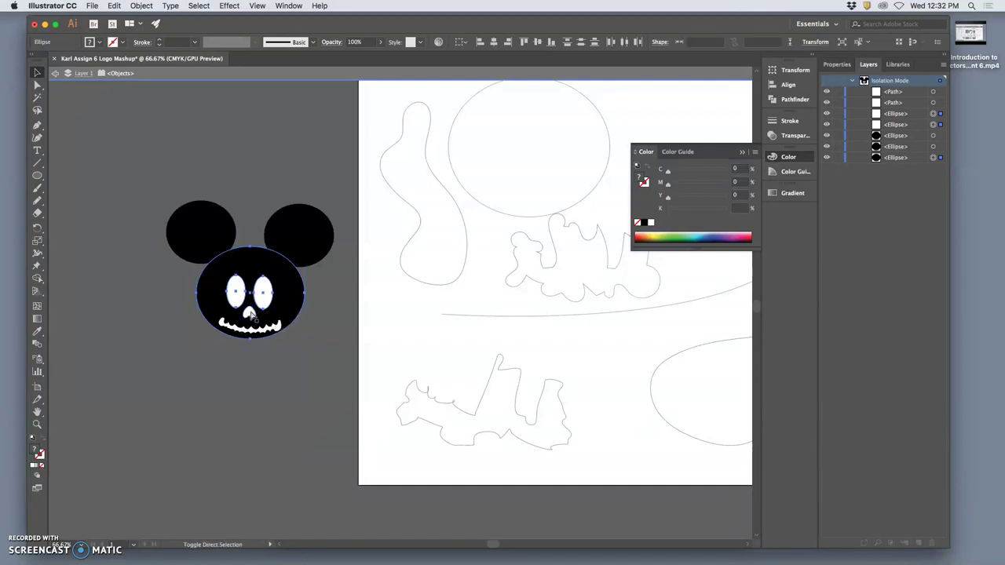
click(273, 331)
key(v)
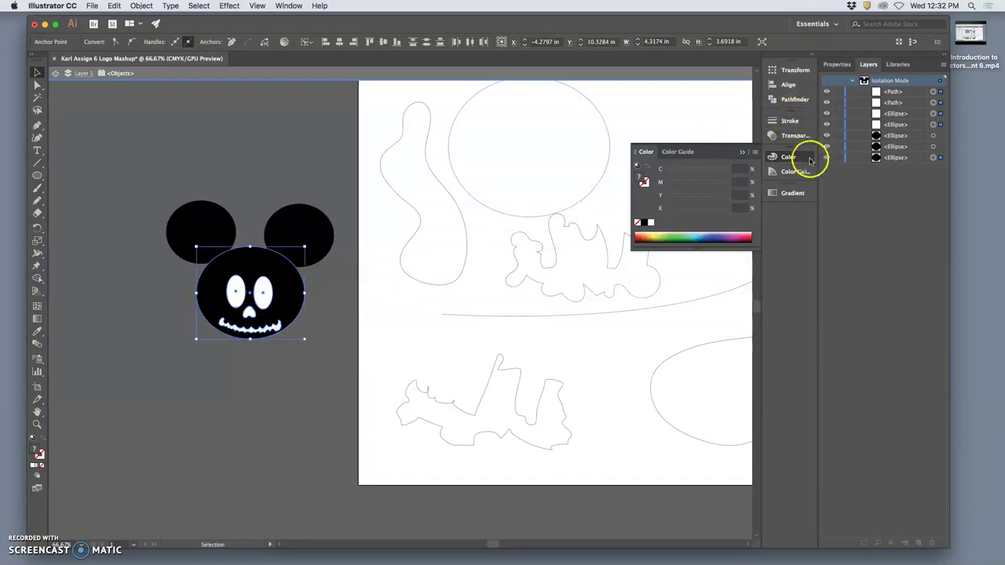
- Exclude the eyes, nose and teeth from the face using Window > Pathfinder
click(288, 6)
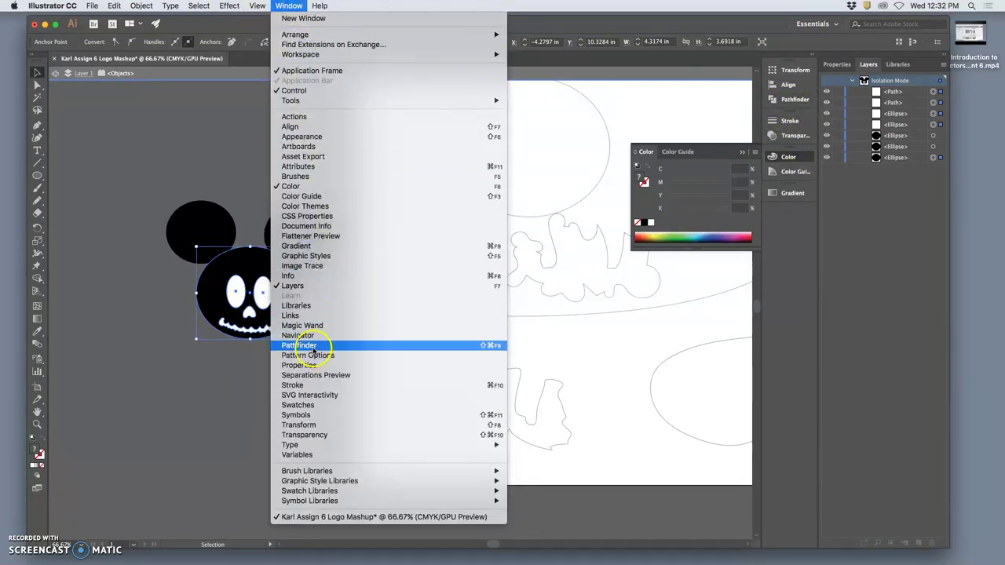
click(796, 99)
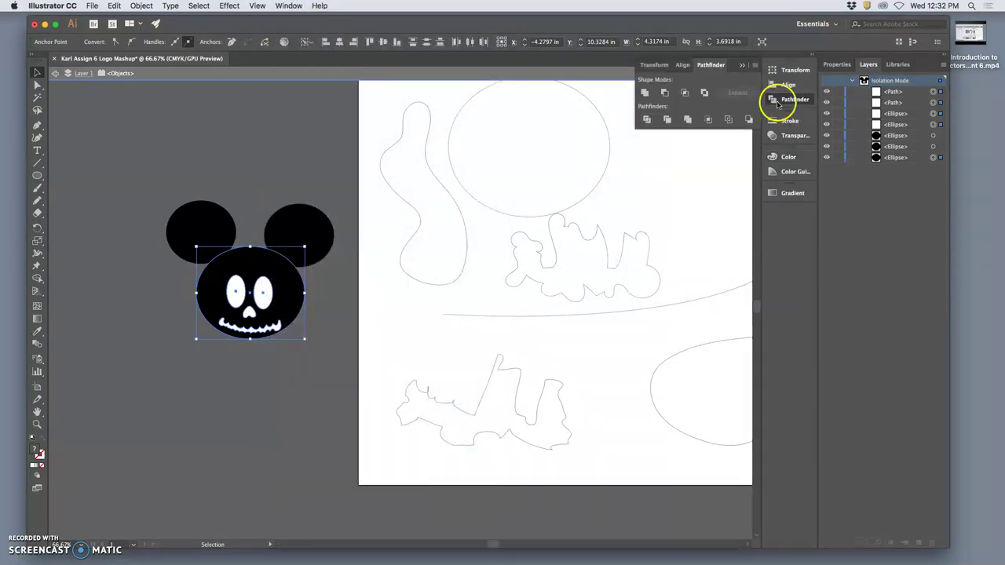
click(705, 93)
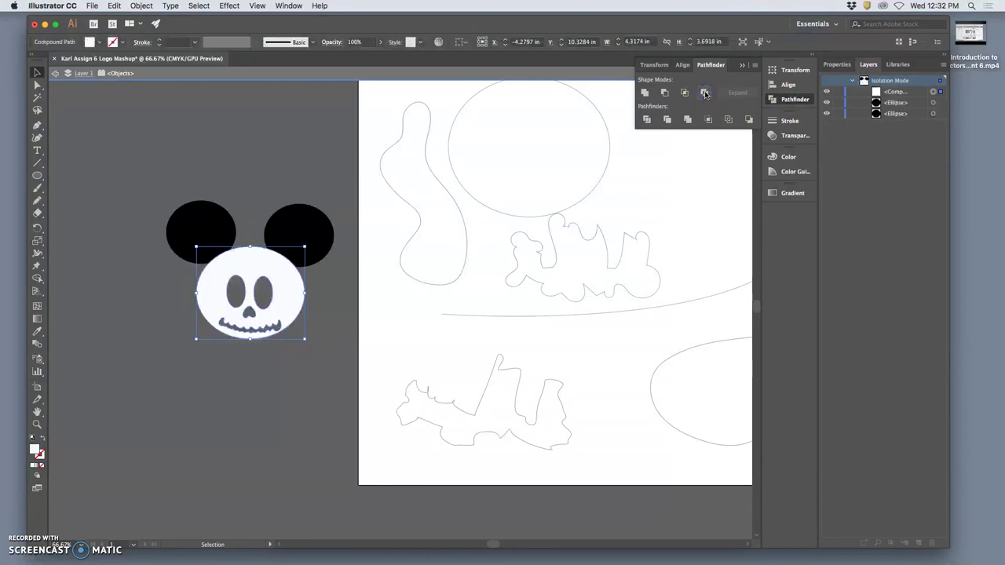
click(648, 95)
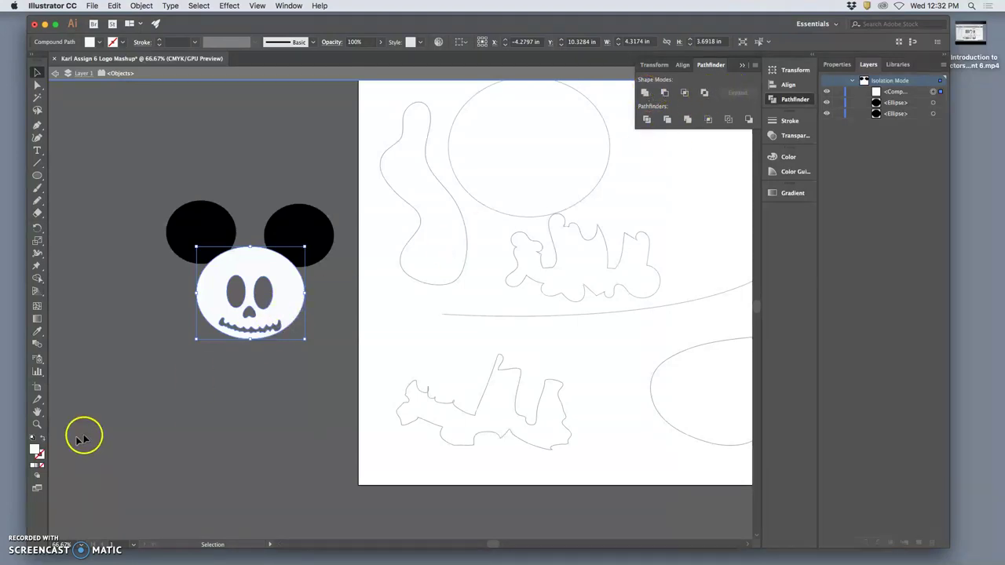
- Fill the face black, add both ears, and Unite them into one shape
double_click(35, 448)
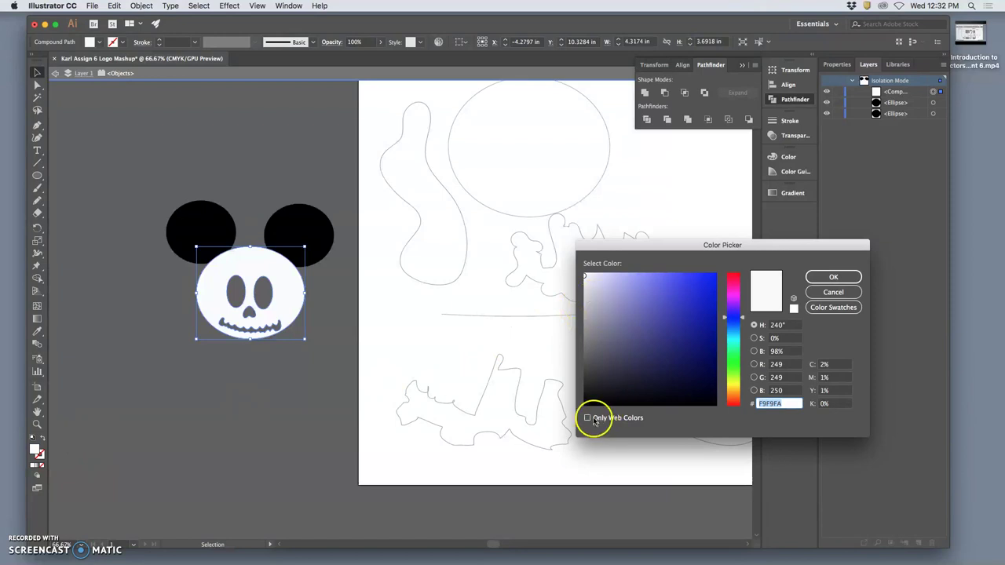
click(587, 403)
click(831, 276)
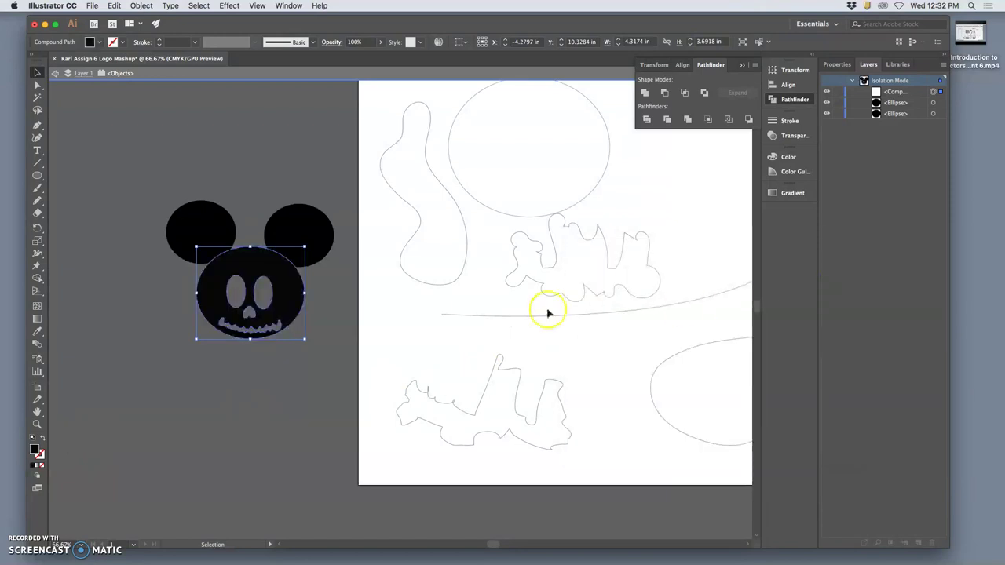
shift+click(295, 225)
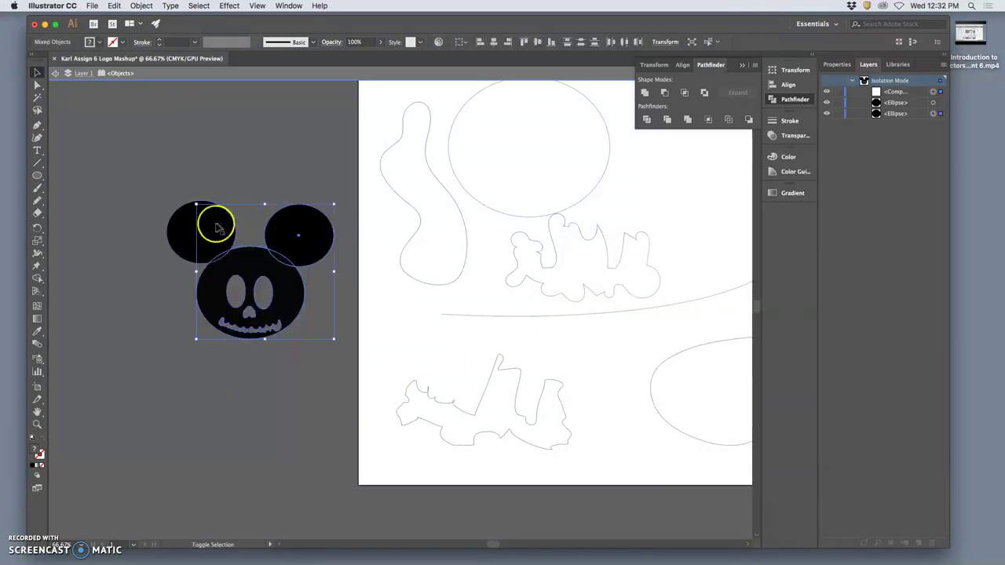
shift+click(189, 222)
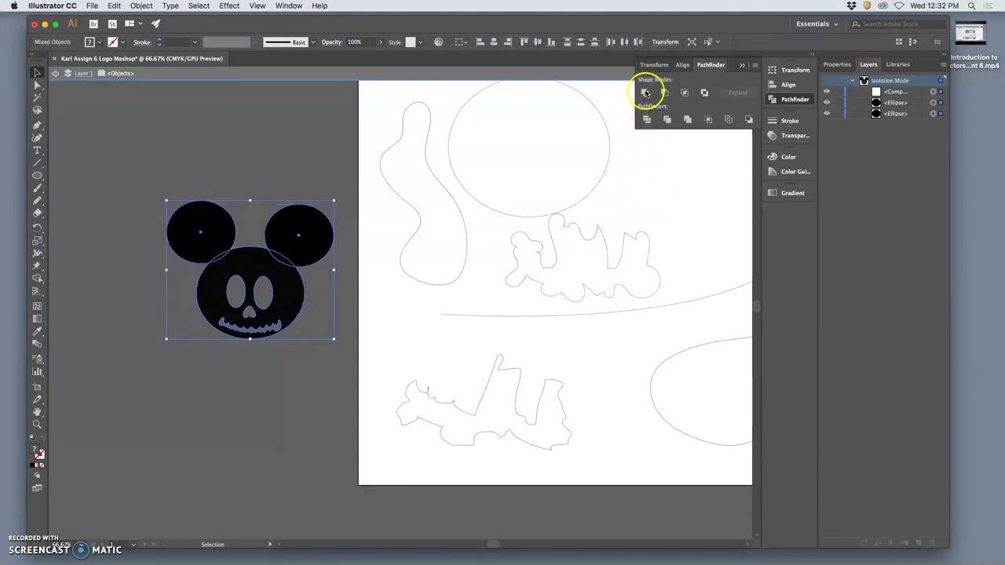
click(644, 92)
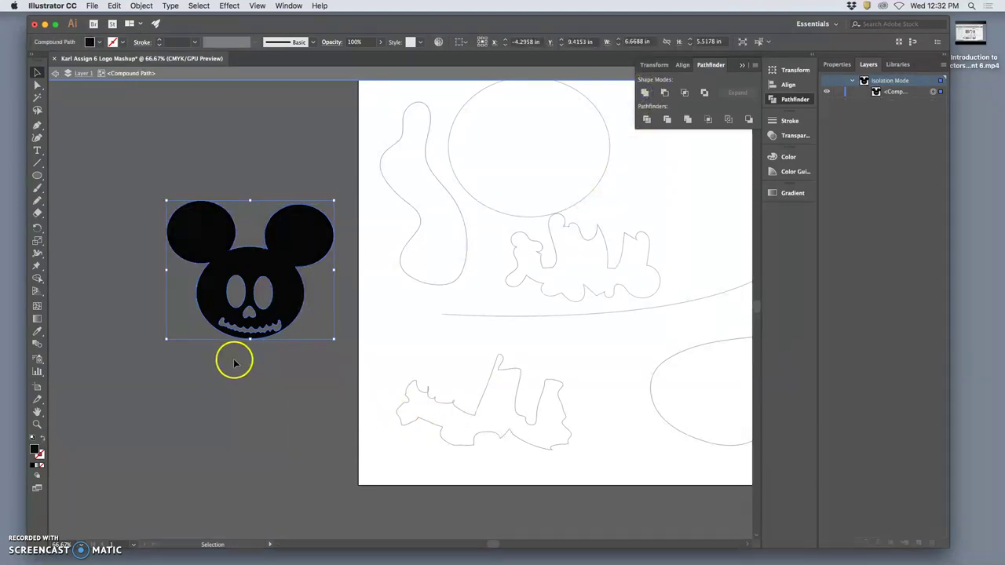
- Test-drag the head outline with Direct Selection, then undo the move
click(39, 87)
click(312, 298)
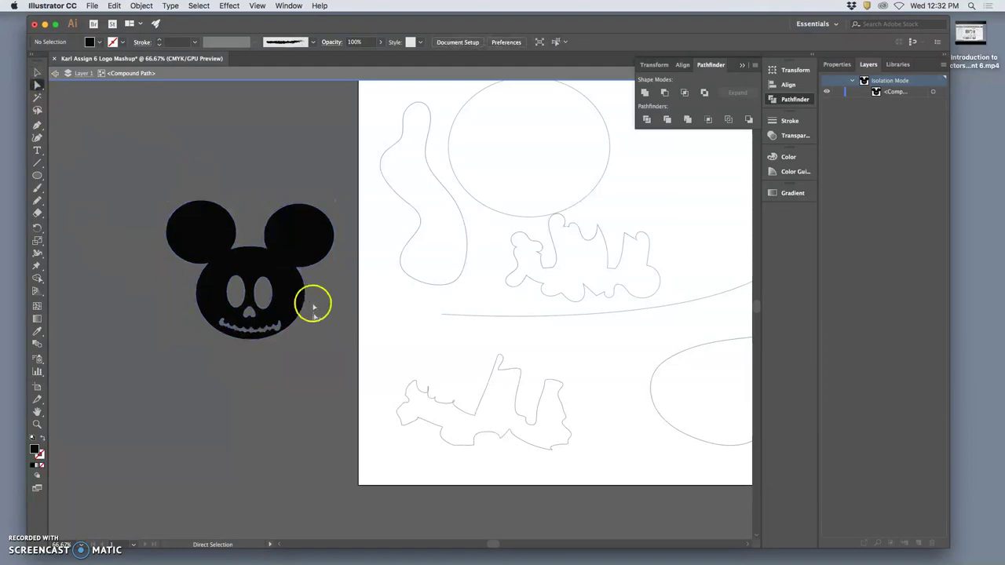
drag(299, 251, 295, 164)
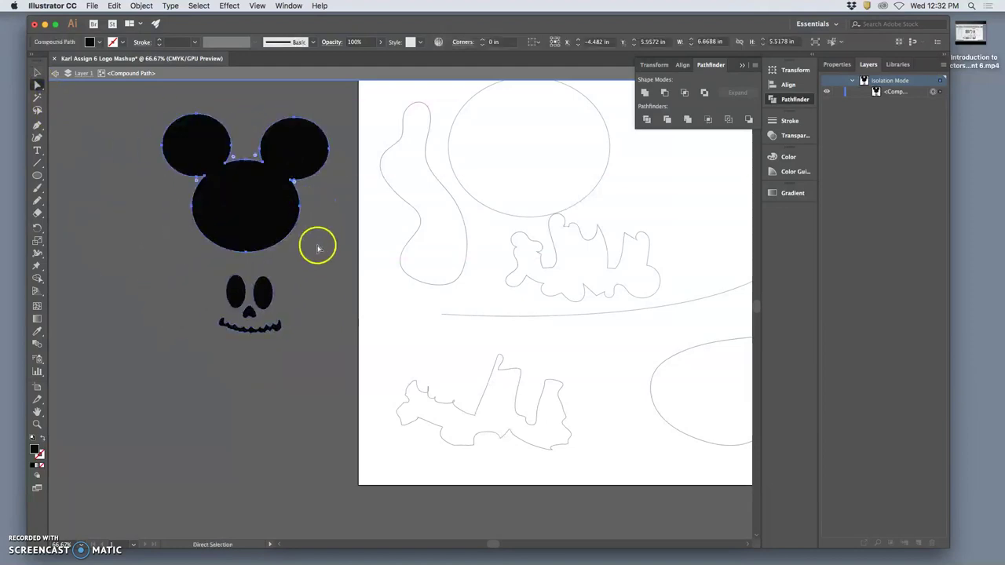
key(super+z)
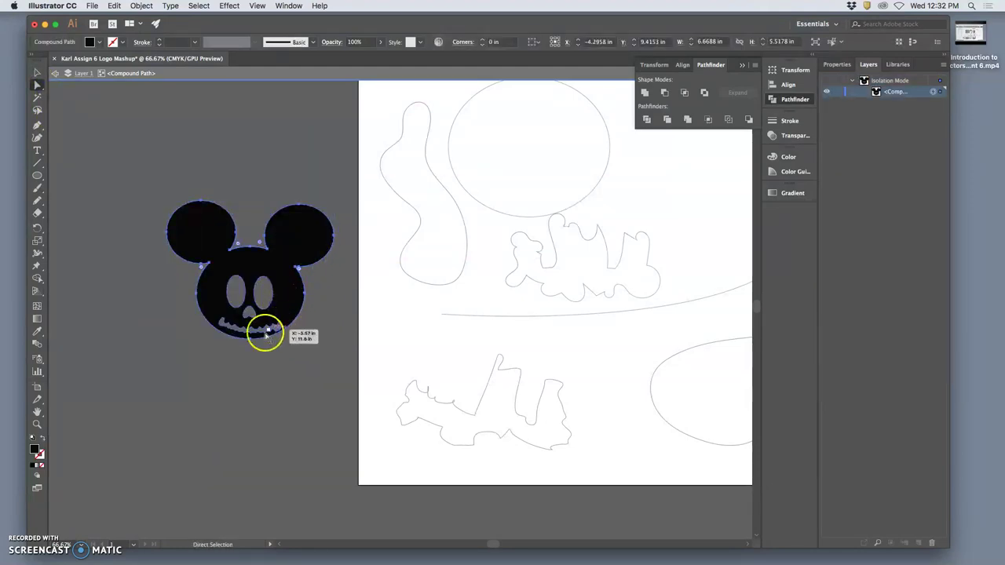
- Select the merged Mickey shape and move it up and to the left
click(260, 363)
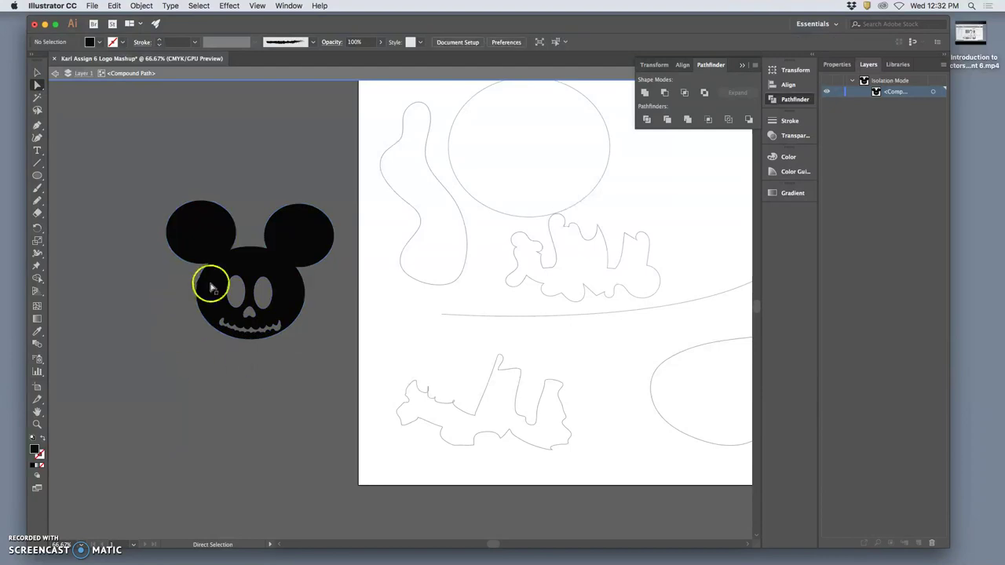
click(933, 92)
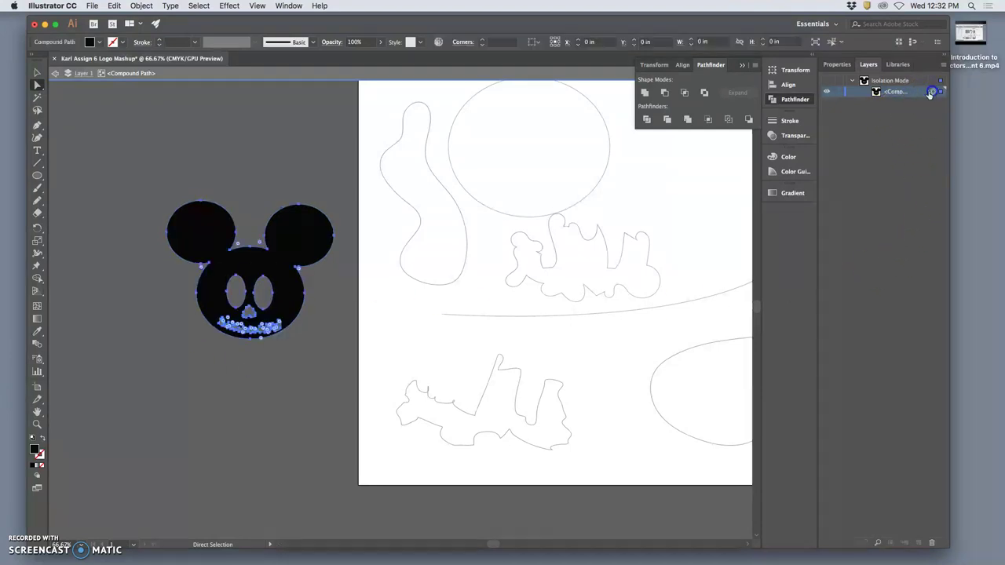
drag(298, 234, 284, 160)
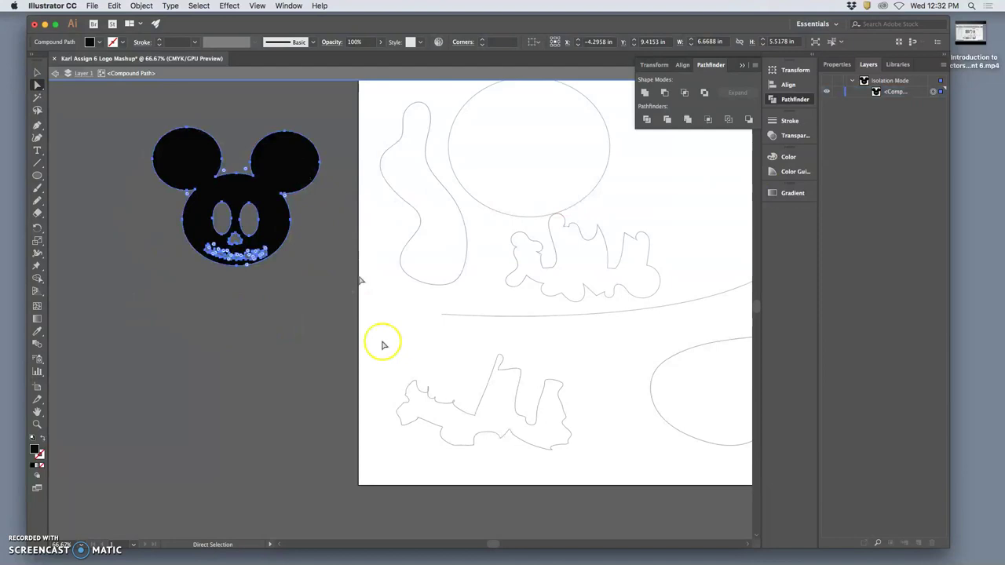
- Zoom in closely to inspect the path's holes and edges, then zoom back out
key(super+equal)
key(super+equal)
key(super+equal)
key(super+equal)
key(super+equal)
key(super+equal)
key(super+equal)
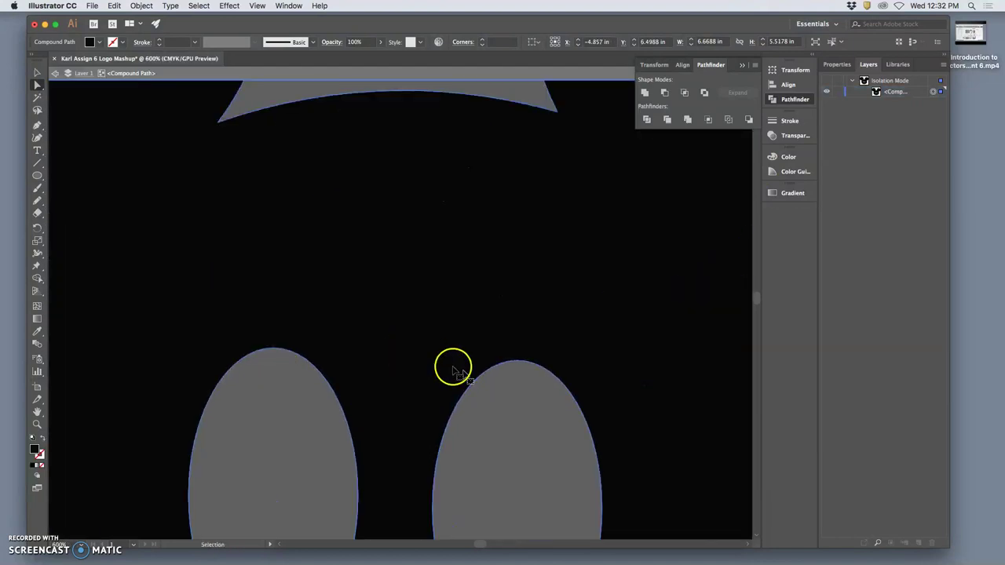
scroll(498, 393, down, 15)
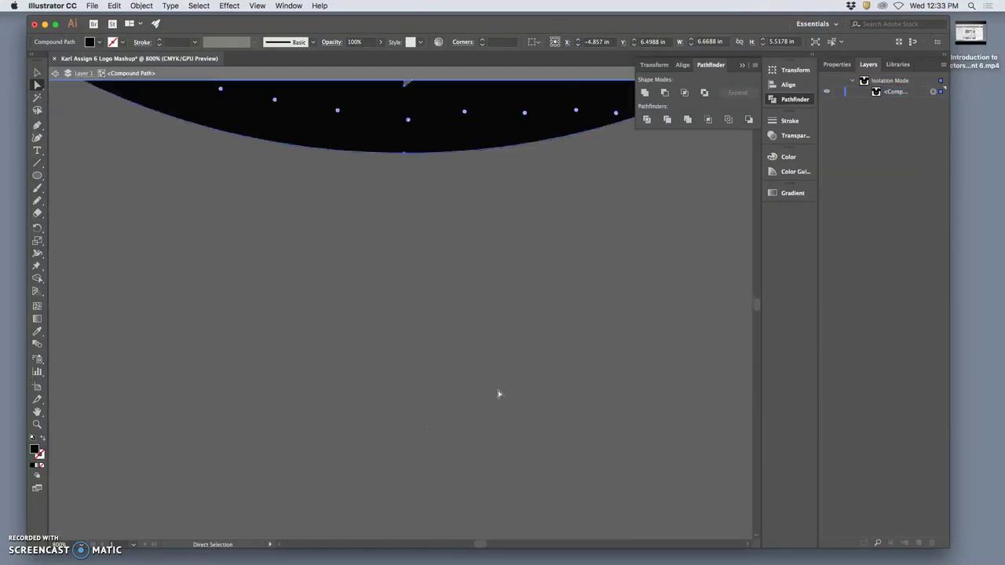
key(super+equal)
key(super+equal)
scroll(498, 393, down, 10)
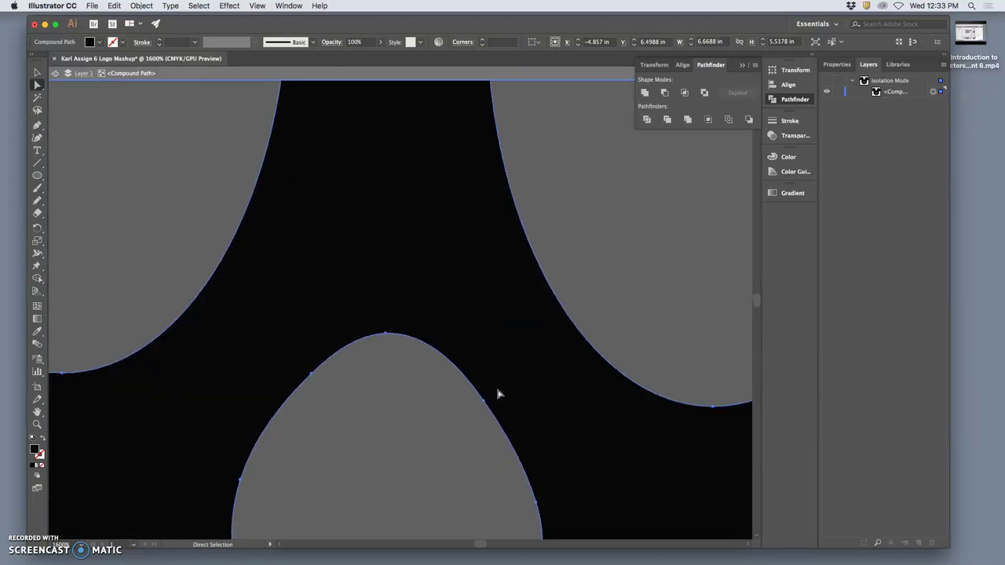
scroll(498, 393, down, 10)
key(super+equal)
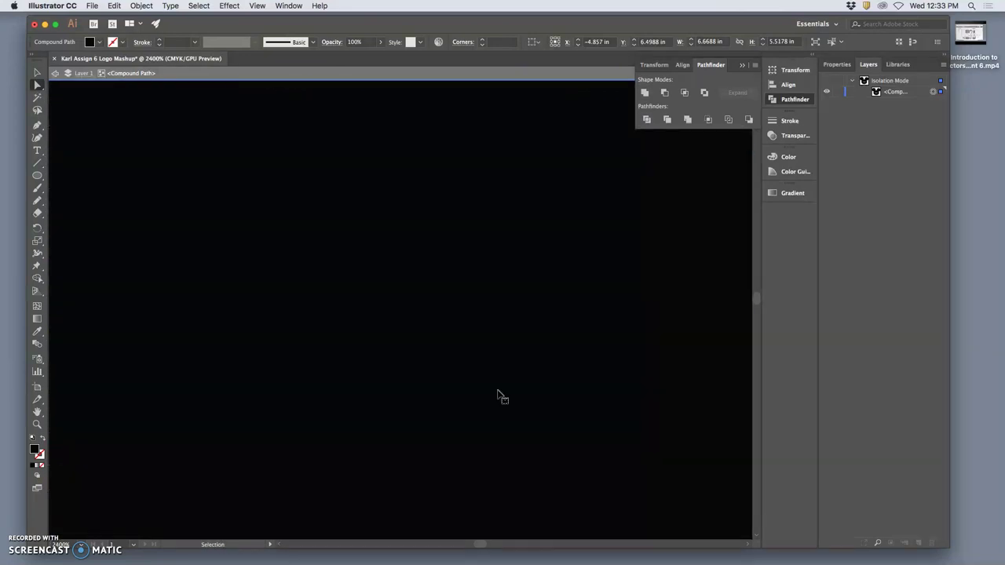
scroll(498, 396, down, 15)
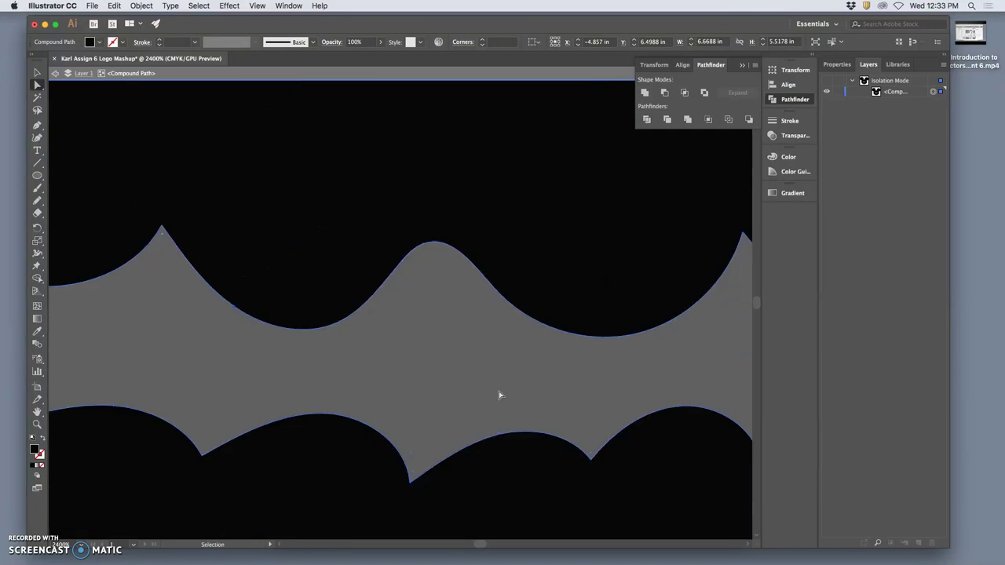
key(super+minus)
key(super+minus)
key(super+minus)
key(super+minus)
key(super+minus)
key(super+minus)
key(super+minus)
key(super+minus)
key(super+minus)
key(super+minus)
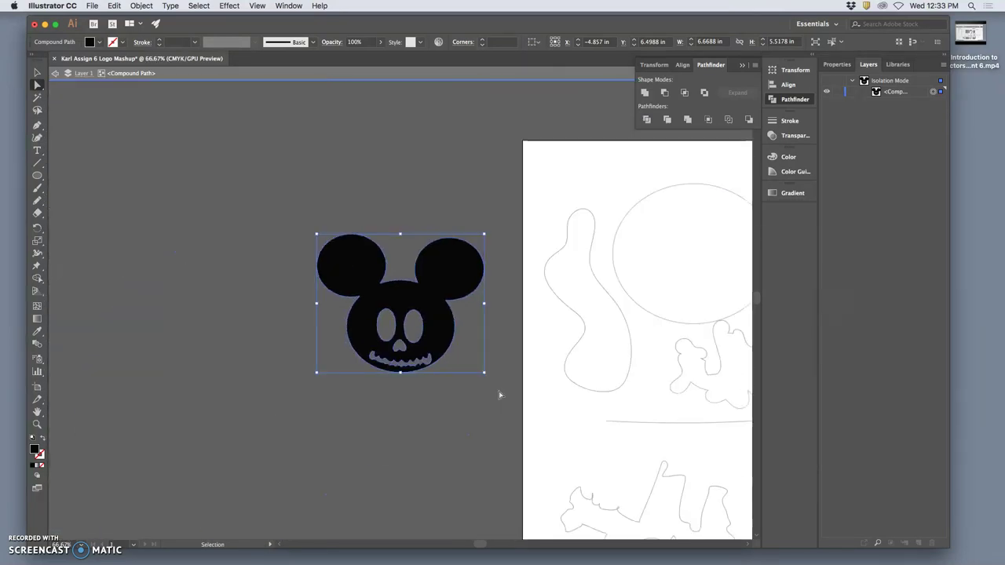
- Select the skull path and Pencil black drips merging into its lower-left edge
key(super+minus)
click(461, 367)
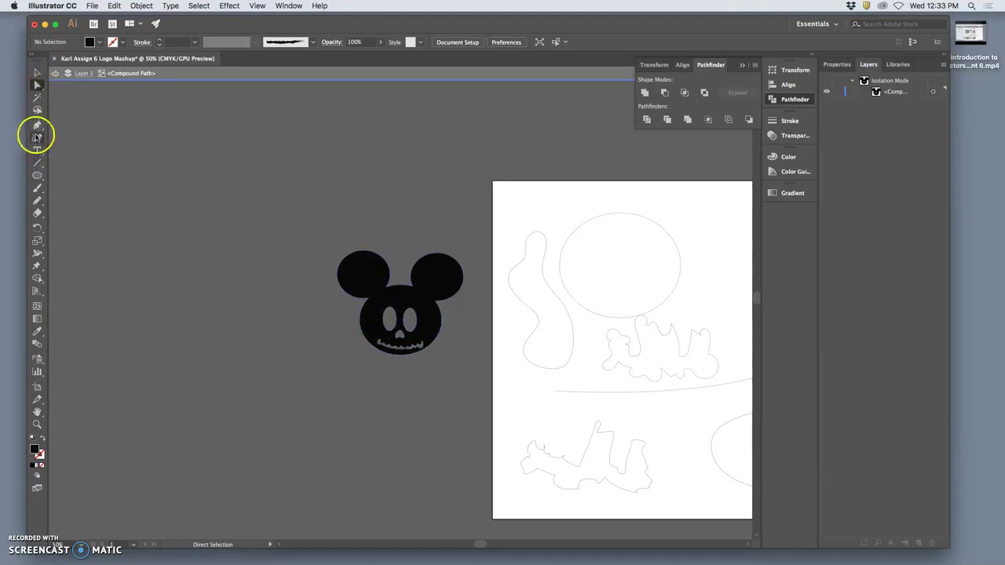
click(37, 200)
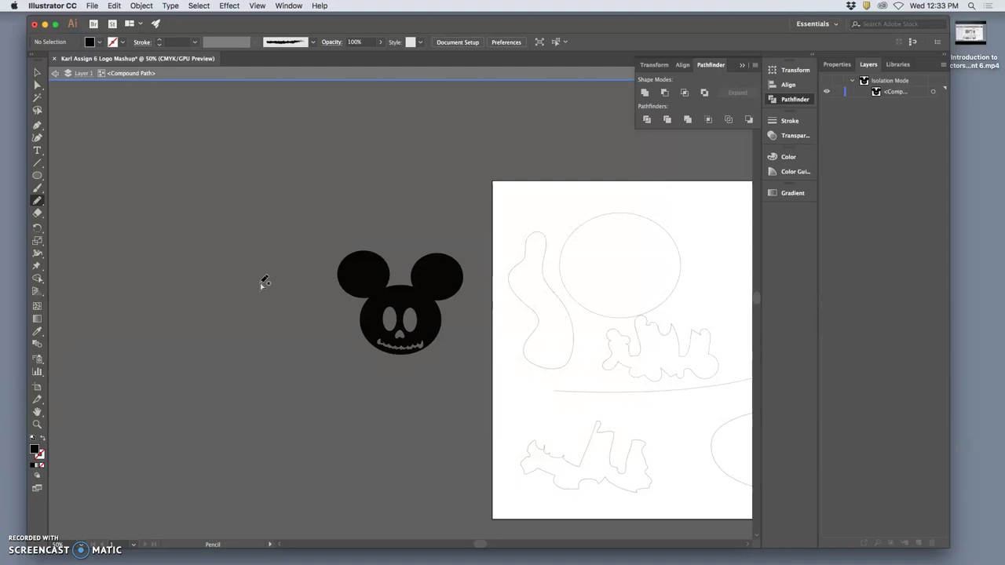
super+click(375, 318)
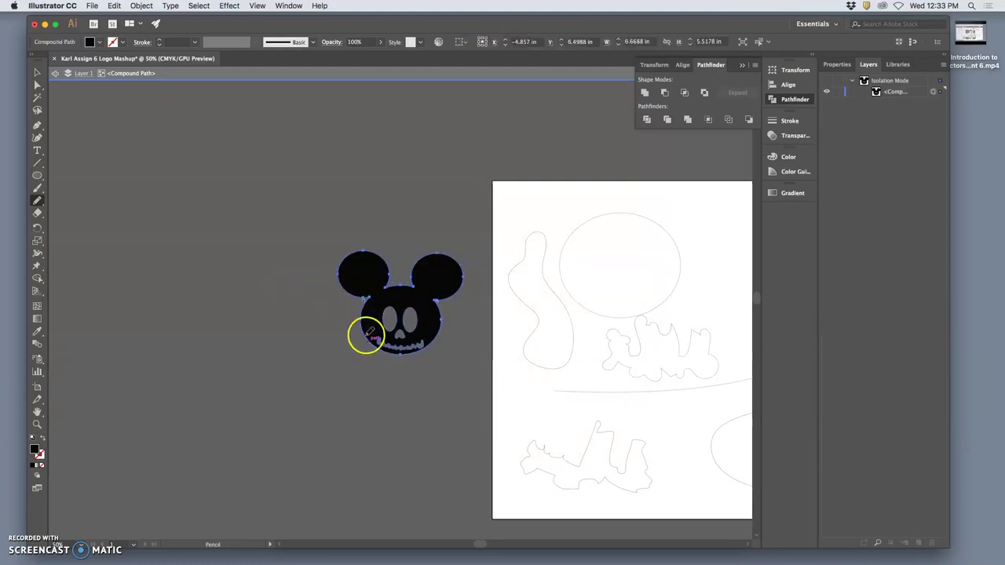
key(super+equal)
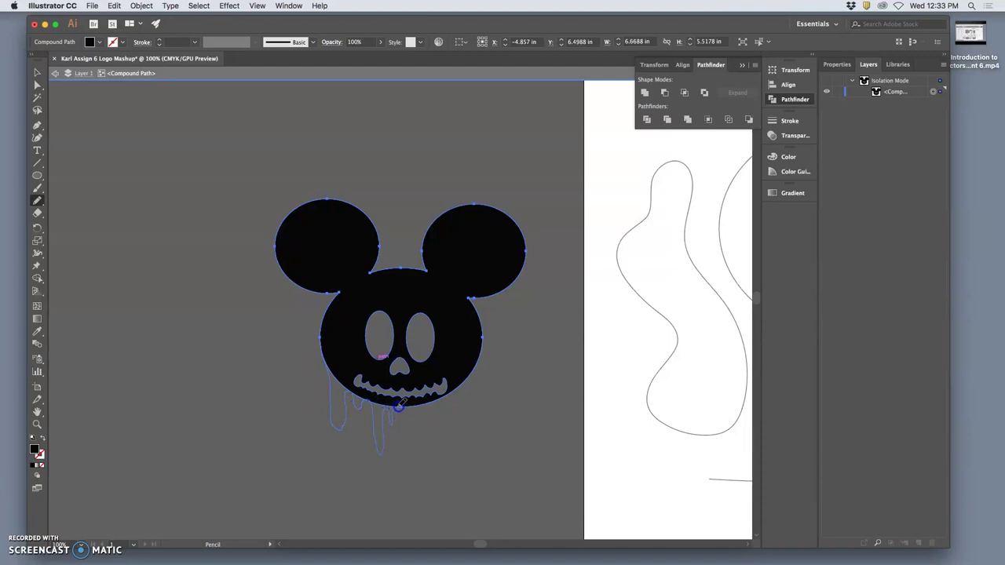
drag(402, 404, 402, 402)
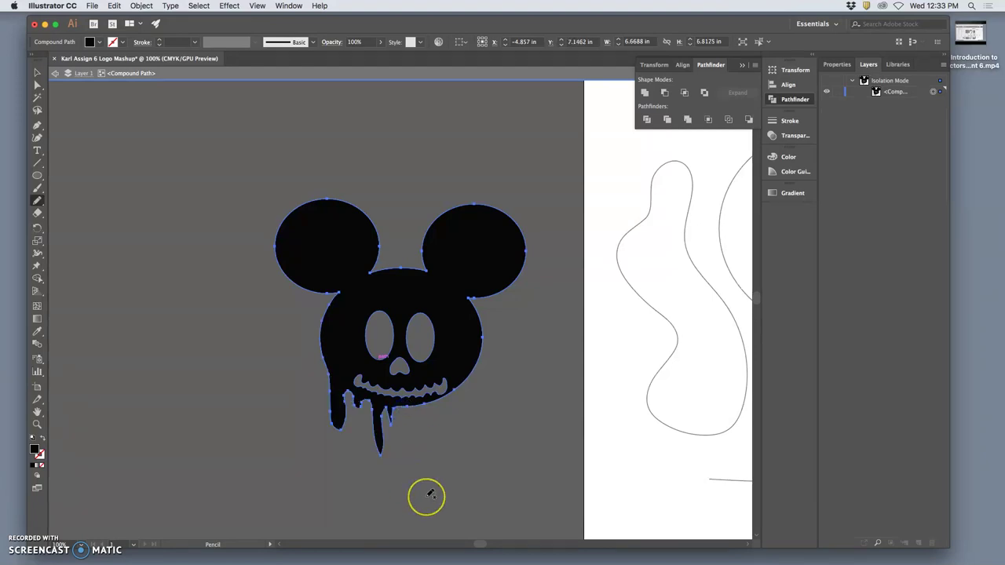
mouse_move(414, 499)
mouse_down()
mouse_move(353, 413)
mouse_move(359, 463)
mouse_move(374, 408)
mouse_move(369, 339)
mouse_up()
key(a)
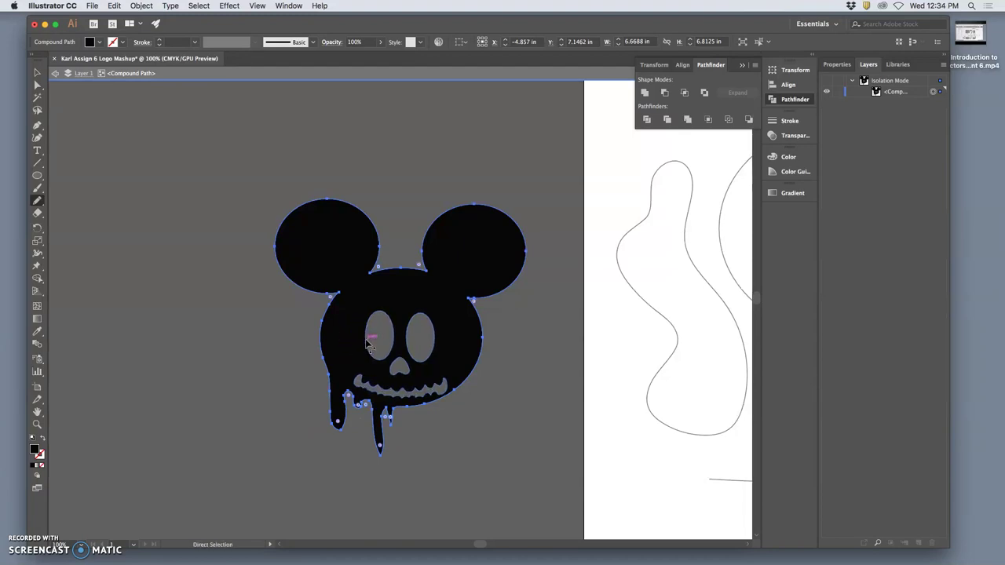
- Redraw the skull's left eye outline with the Pencil so it drips downward, then reselect its anchors
click(366, 341)
key(n)
mouse_move(366, 341)
mouse_down()
mouse_move(380, 336)
mouse_move(365, 339)
mouse_move(367, 327)
mouse_up()
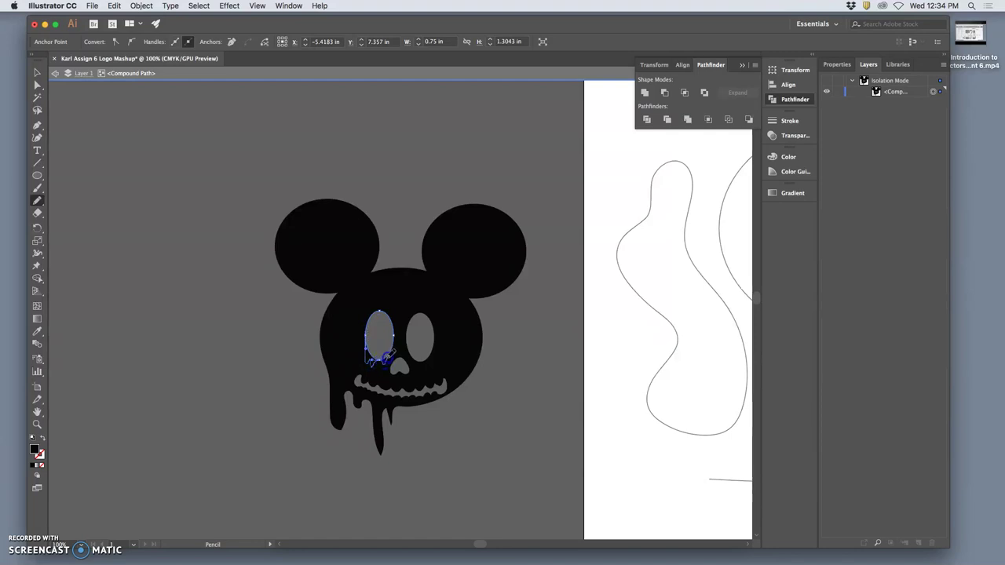
drag(395, 336, 400, 353)
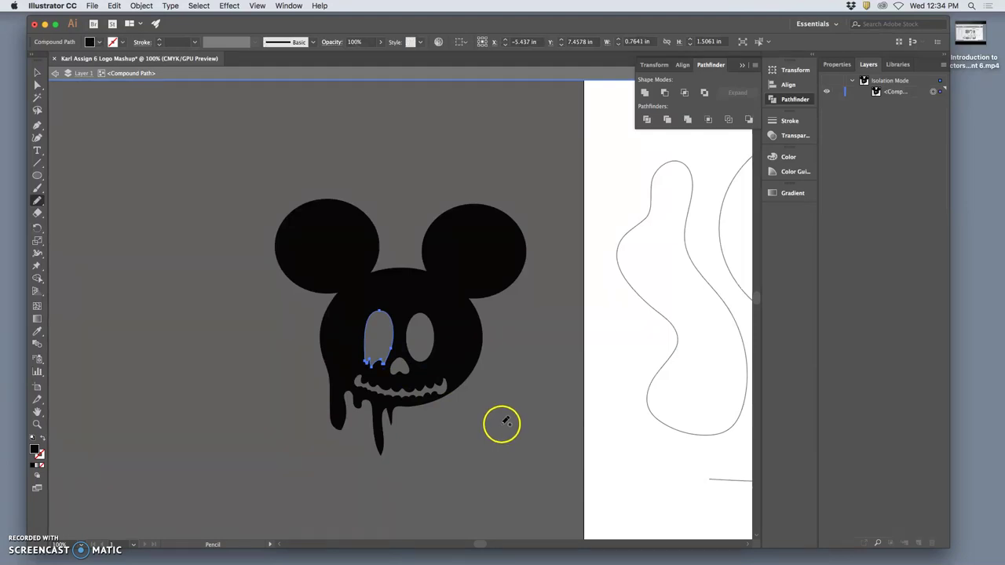
key(super+shift+a)
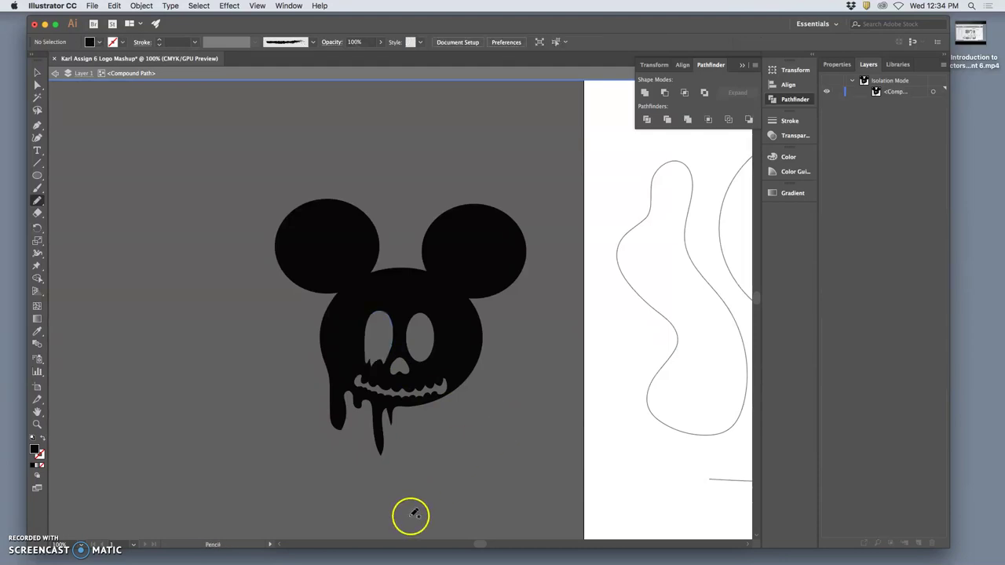
super+click(363, 363)
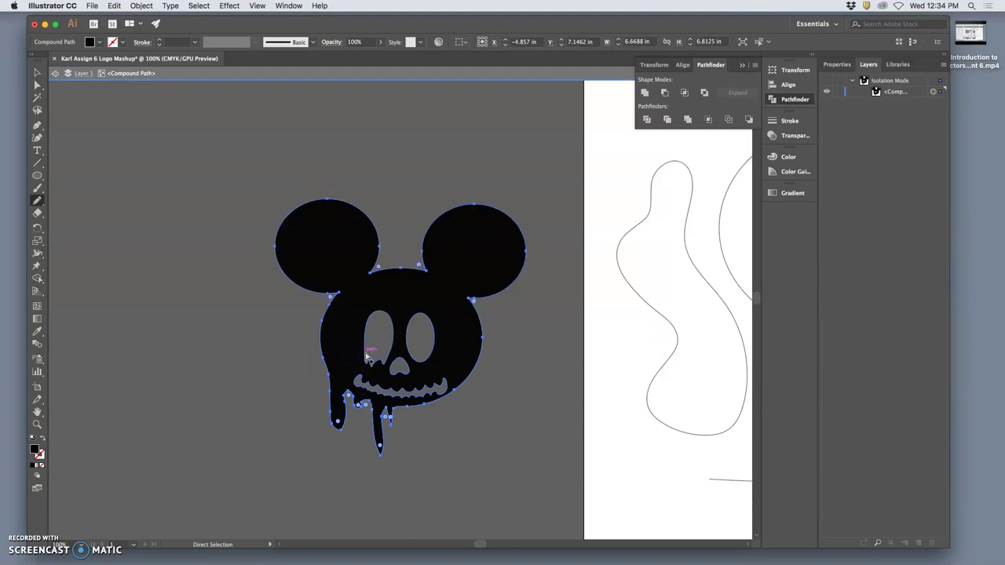
super+click(365, 358)
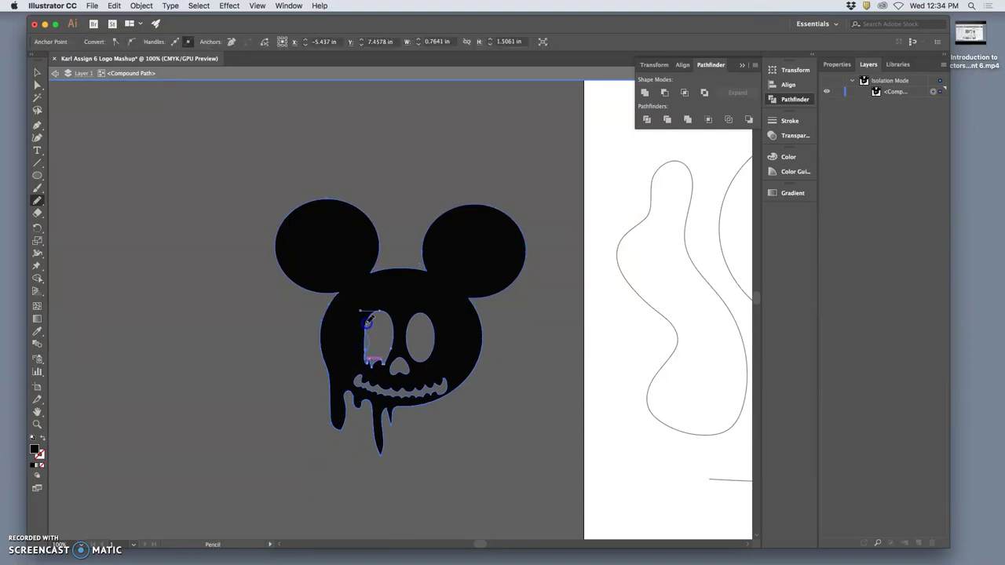
super+click(399, 353)
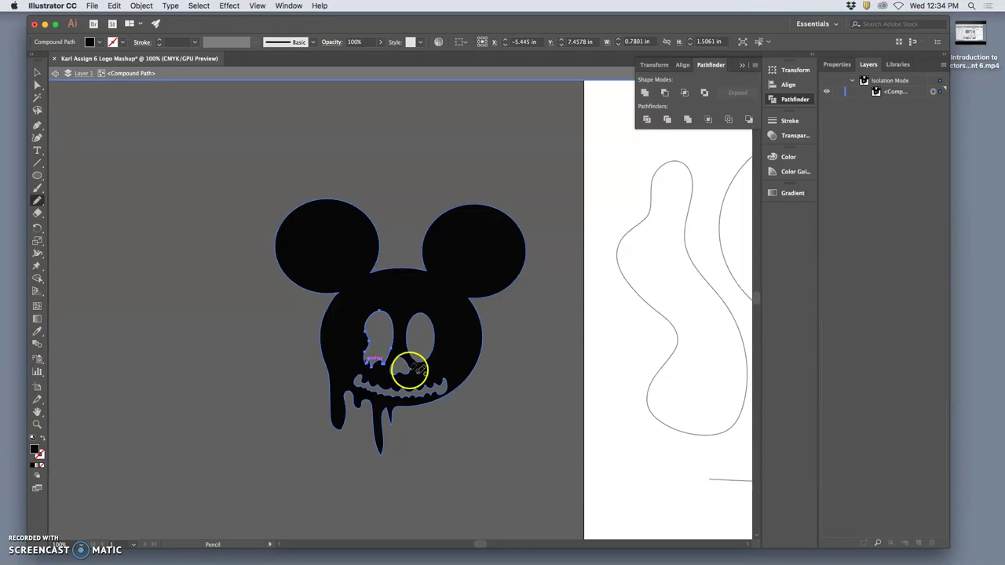
key(a)
drag(449, 338, 403, 317)
- Carve a ragged, scalloped bite into the top of the skull's left ear with the Pencil
click(444, 383)
click(377, 258)
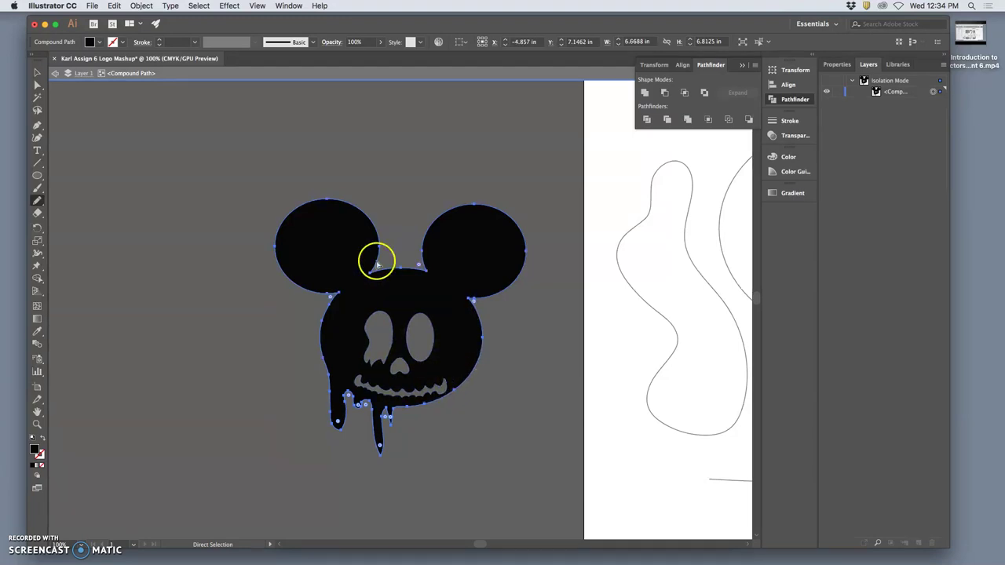
key(n)
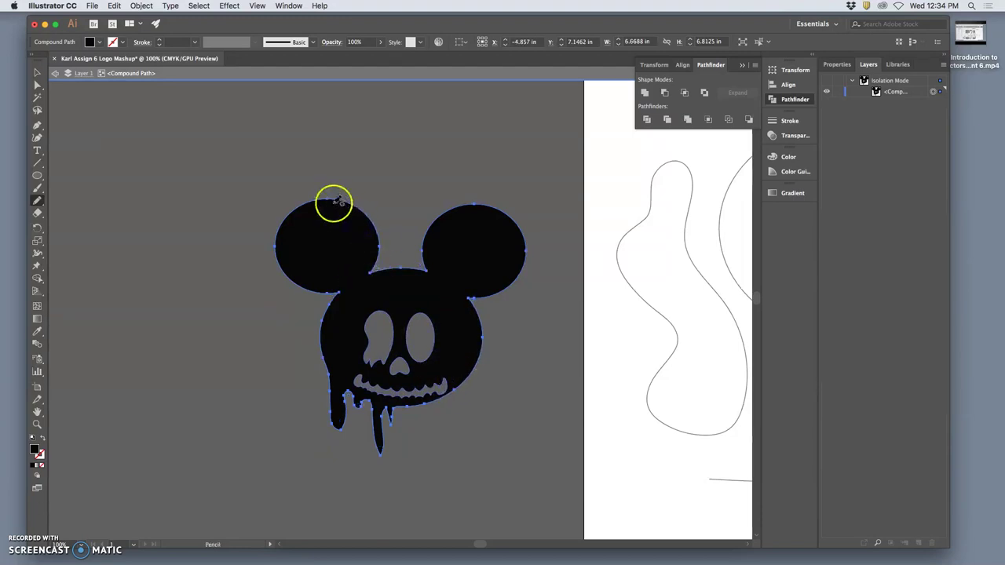
drag(335, 204, 329, 196)
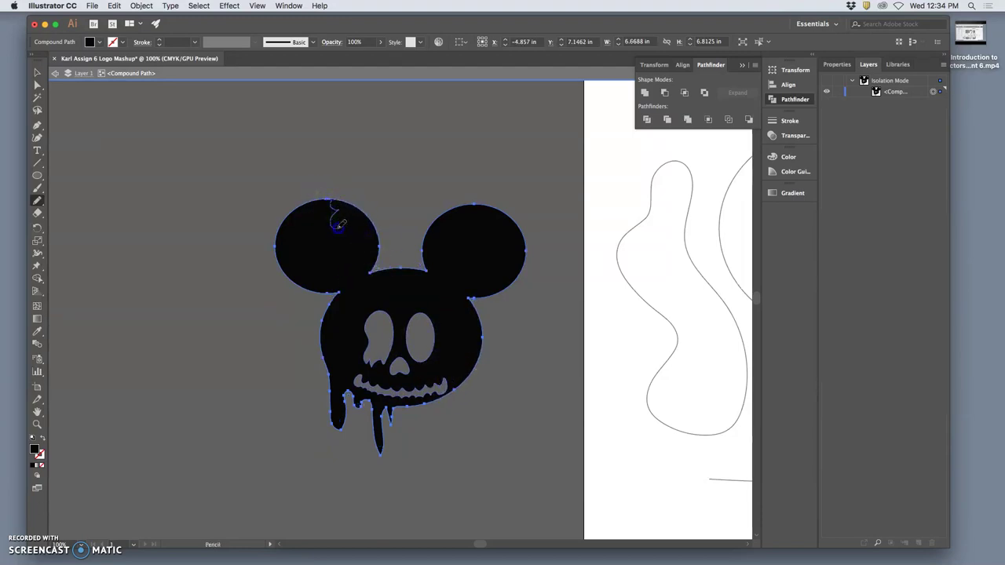
drag(346, 236, 382, 248)
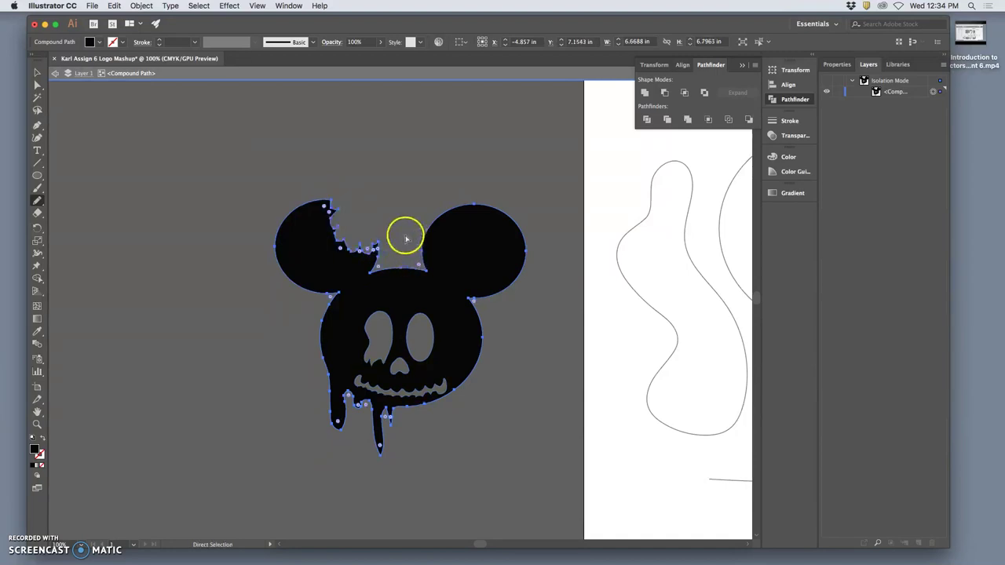
key(super+shift+a)
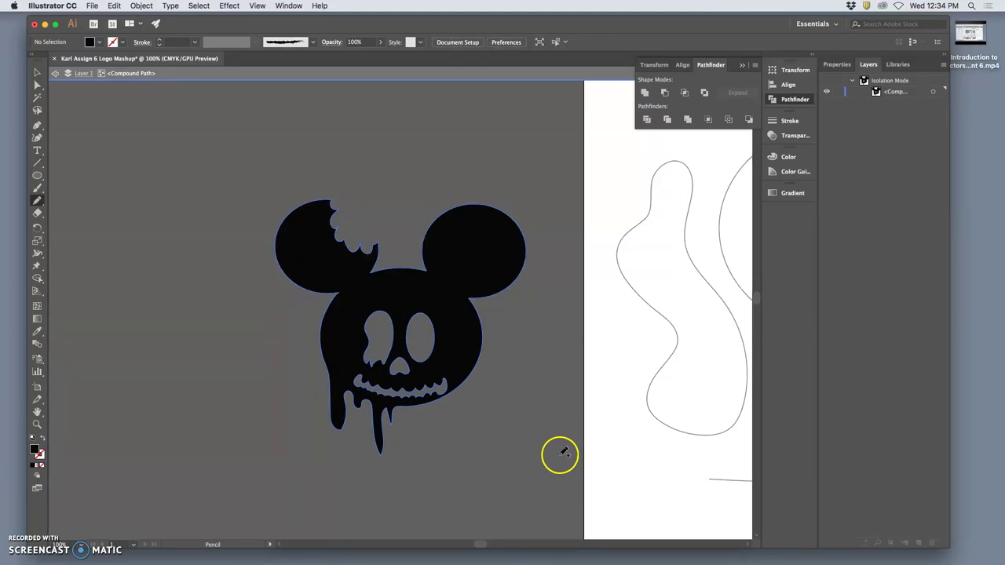
- Redraw the skull's lower-left cheek edge with the Pencil so it looks melted and crumbling
key(a)
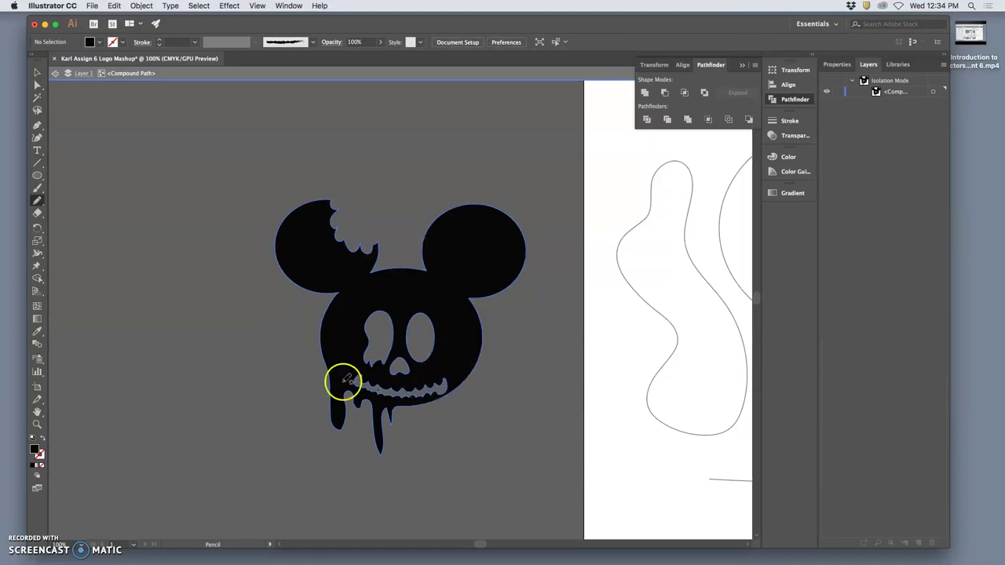
click(342, 306)
key(n)
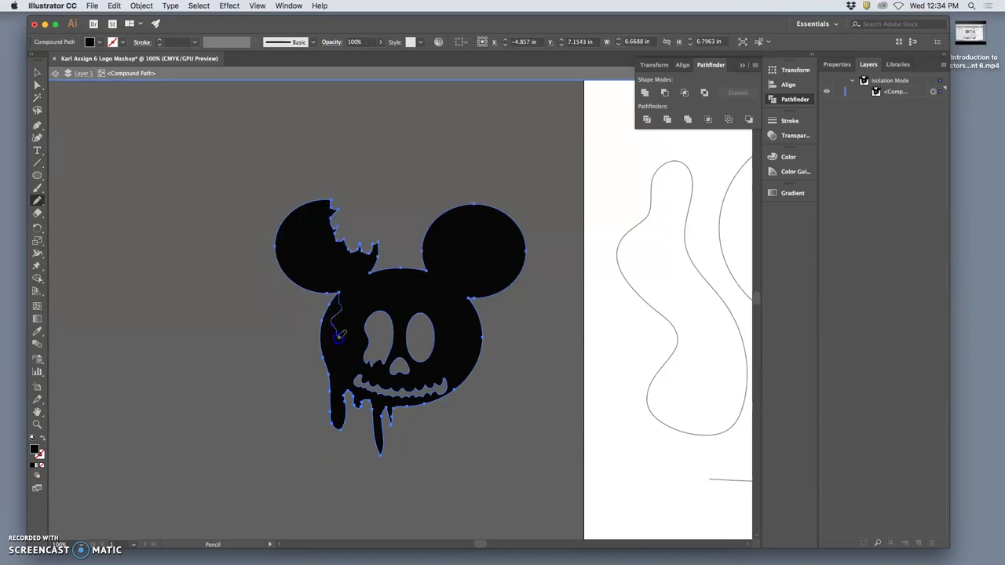
drag(330, 373, 331, 377)
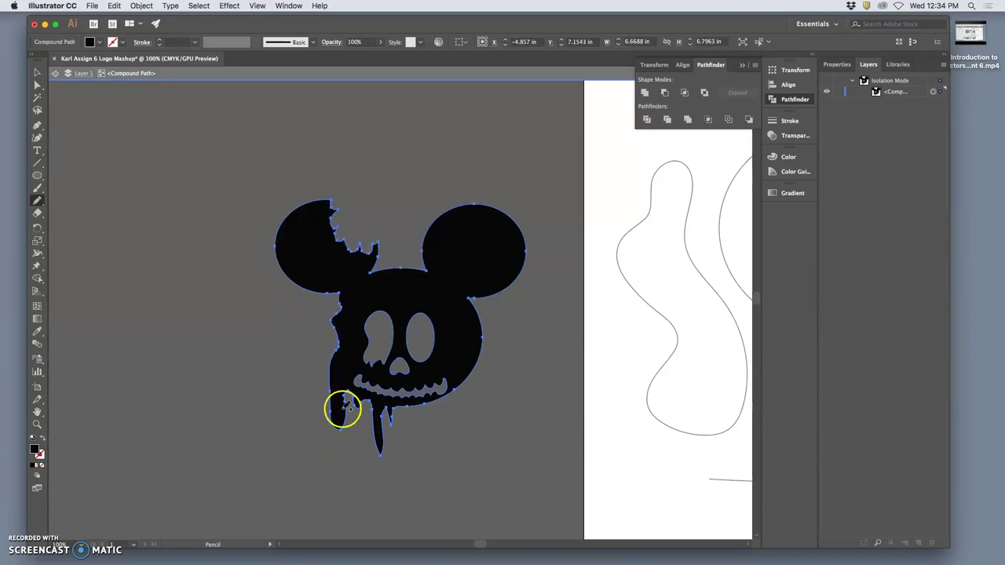
key(super+shift+a)
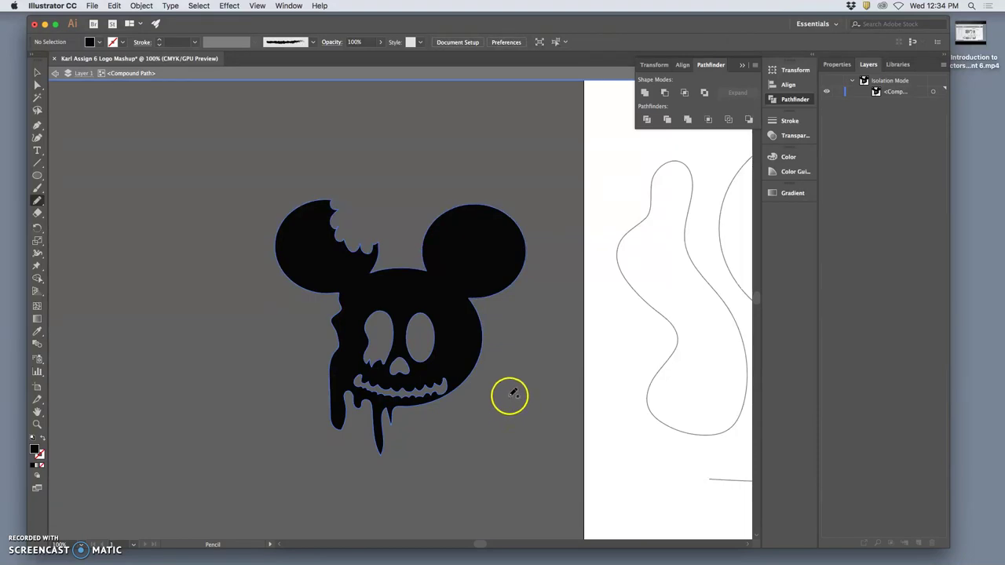
key(super+minus)
key(super+minus)
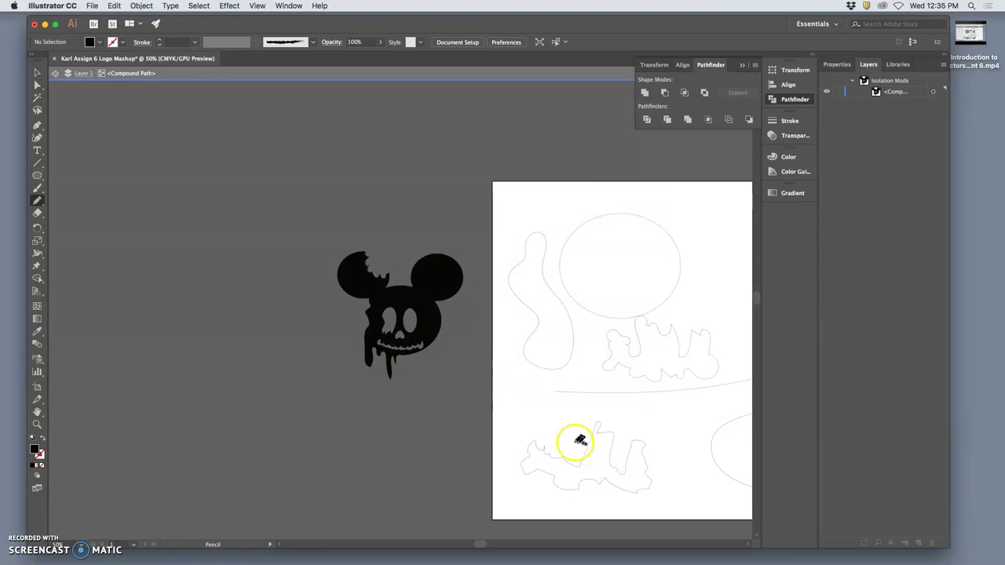
- Move the melting mouse skull onto the artboard above the sketch's centre and deselect it
scroll(573, 438, right, 5)
scroll(560, 442, right, 4)
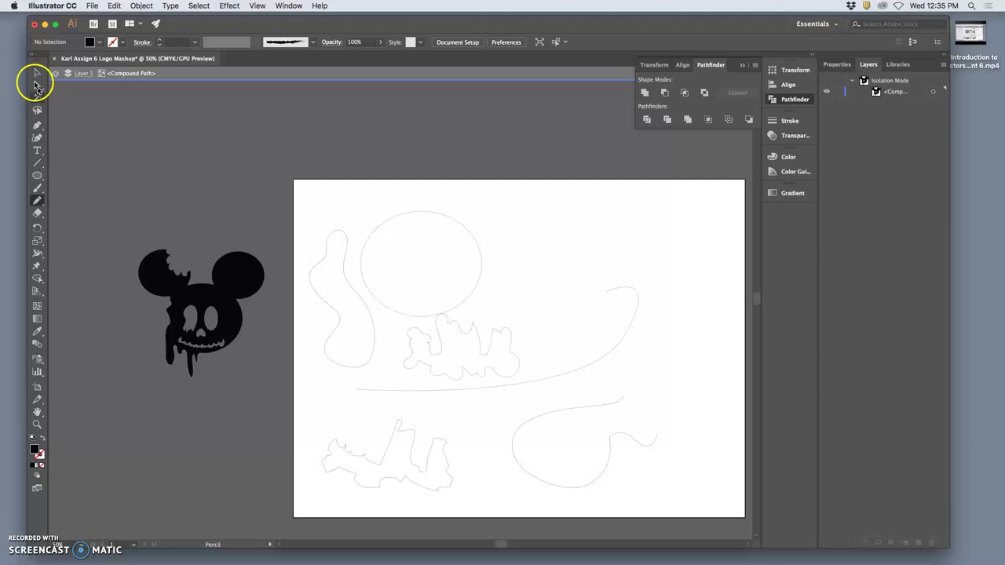
click(38, 73)
click(231, 278)
drag(230, 278, 611, 235)
key(super+z)
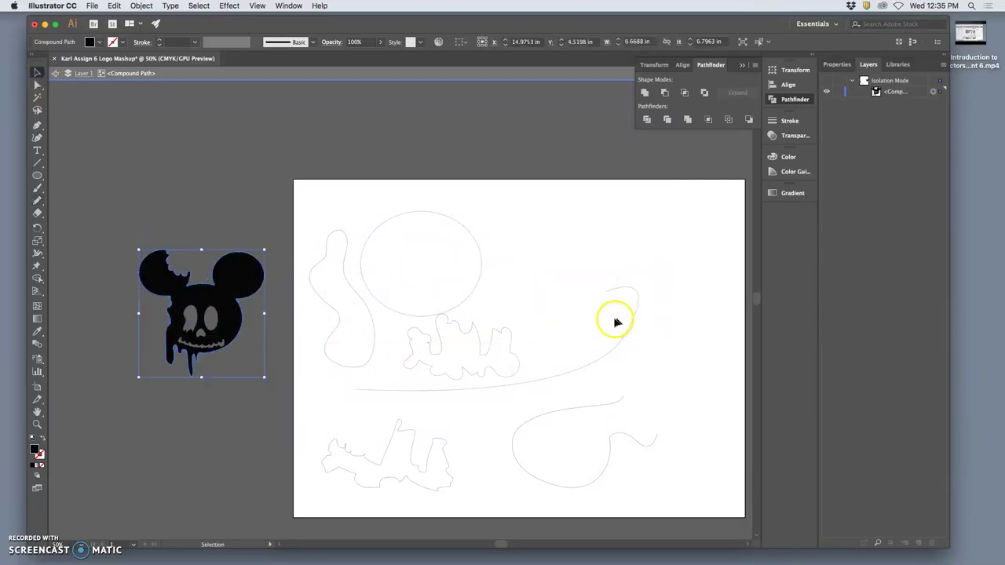
click(108, 167)
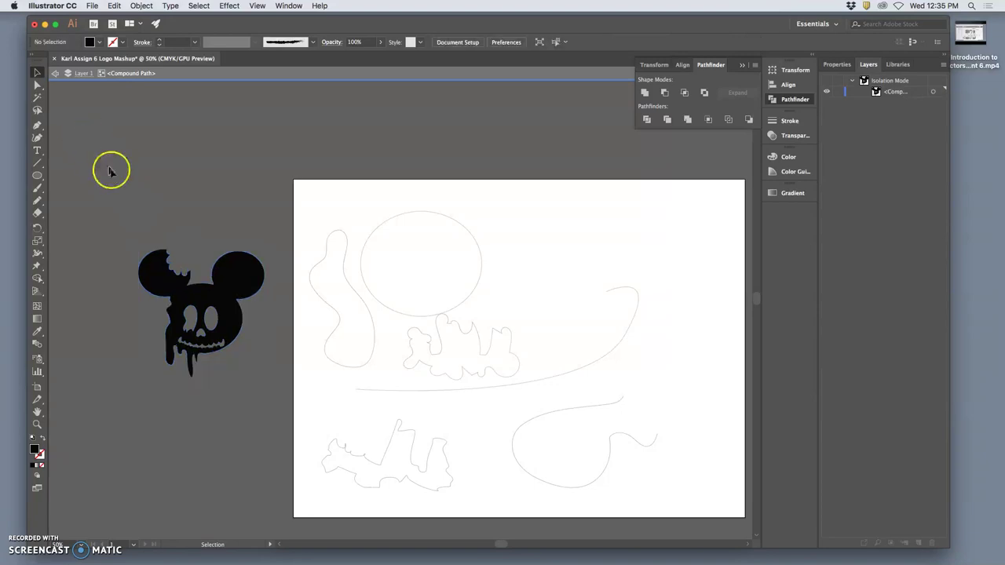
click(196, 300)
drag(230, 321, 556, 296)
click(638, 353)
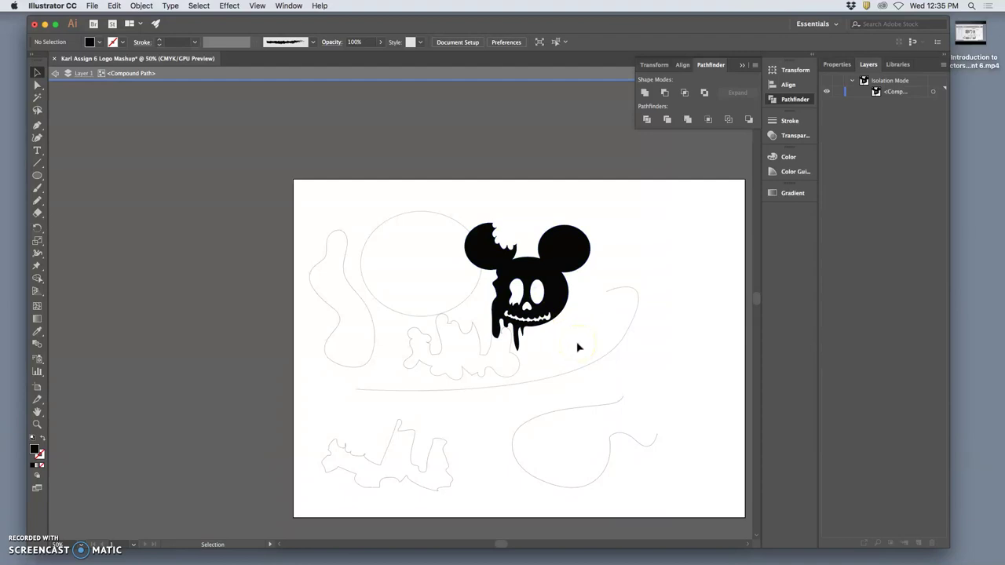
- Close the logo mashup document with Don't Save, then show all windows via Mission Control
click(55, 58)
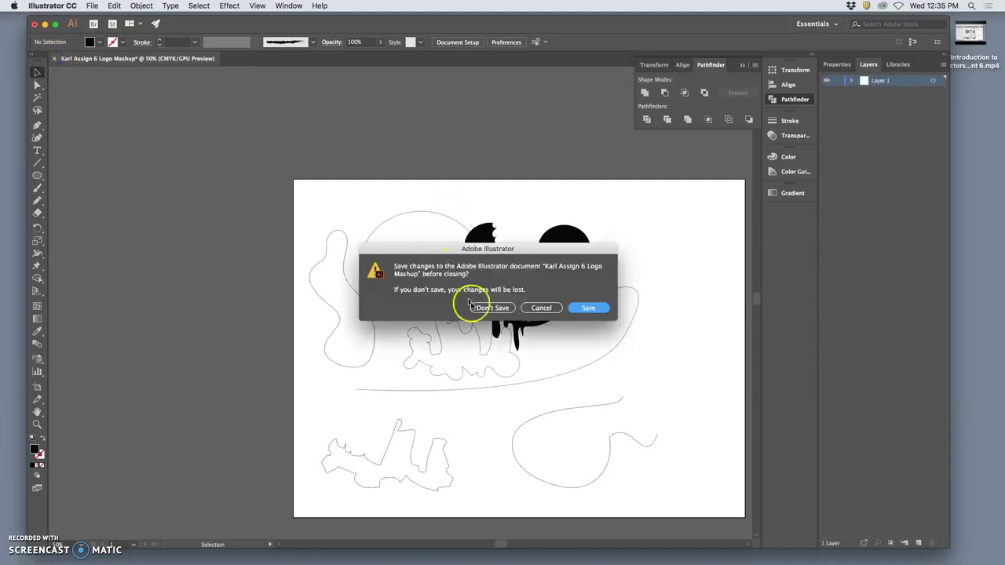
click(475, 307)
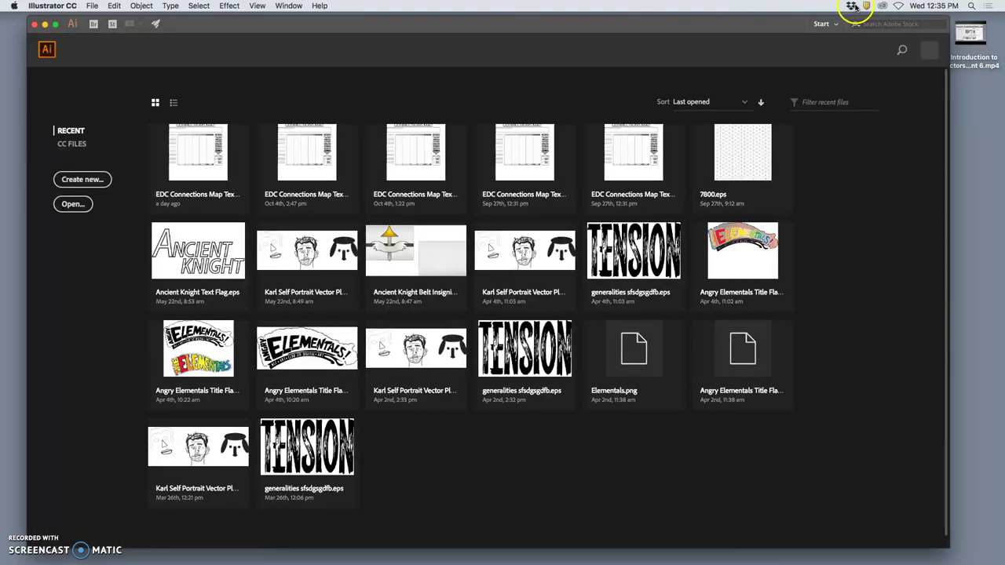
click(852, 7)
click(986, 153)
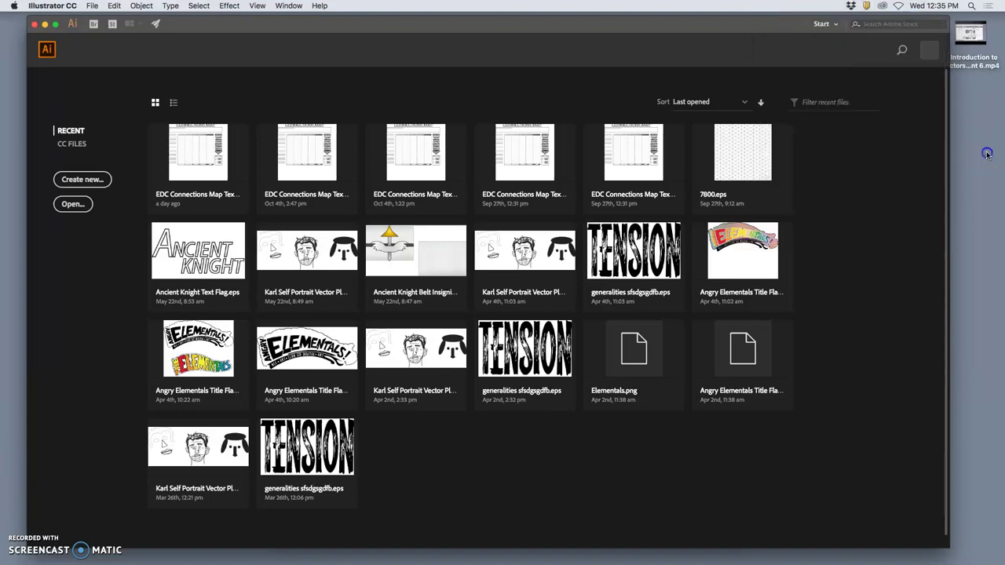
key(ctrl+Up)
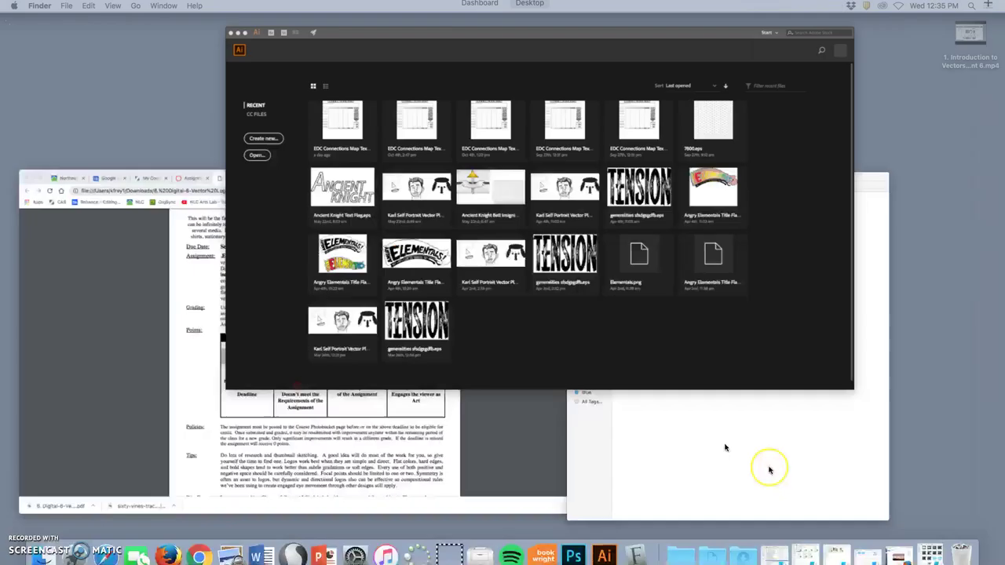
- Open Exisiting Logo Redesign.jpg from Assignment #6 in Preview, enlarge the window and fit the image
click(912, 412)
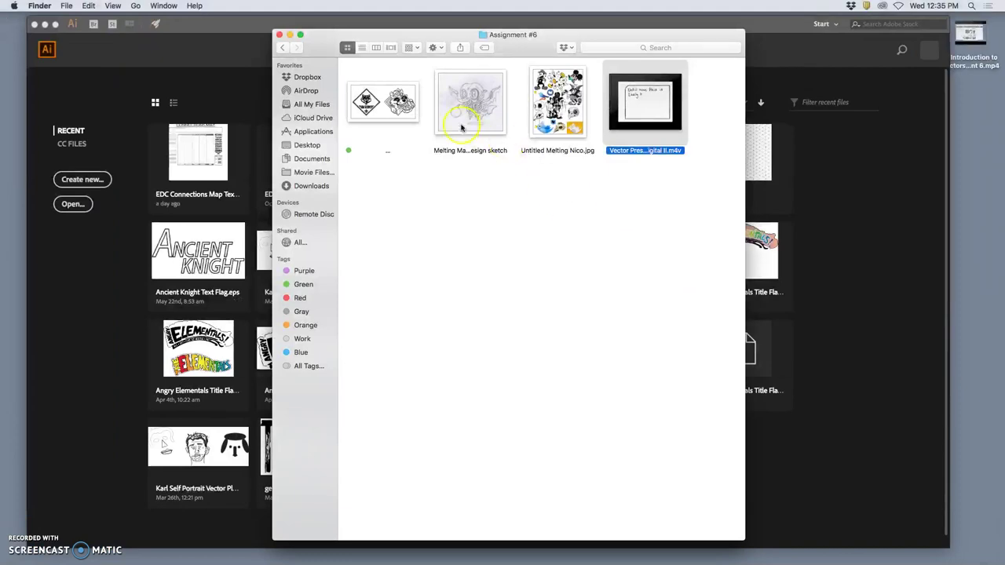
click(413, 106)
double_click(414, 106)
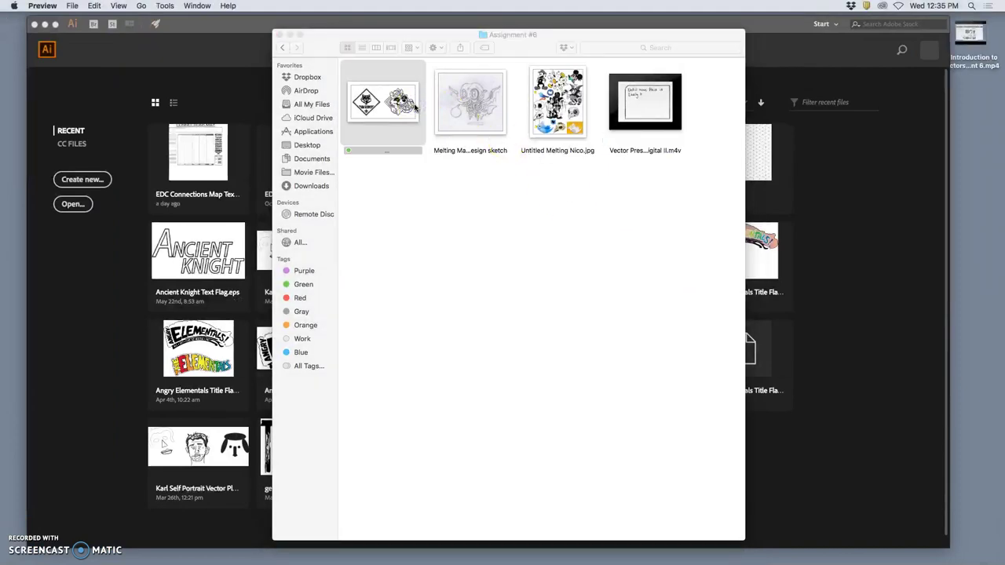
drag(516, 321, 960, 540)
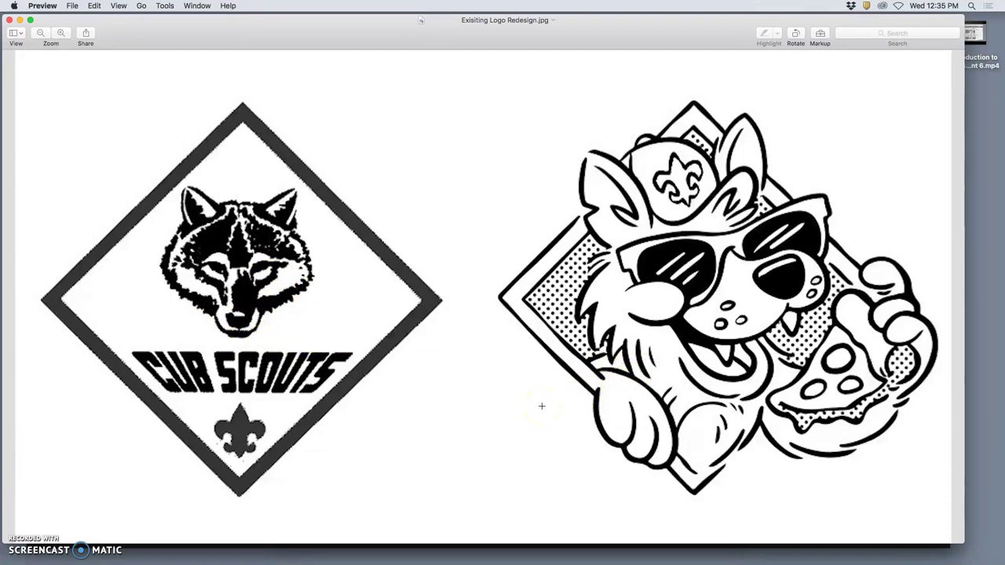
scroll(541, 405, down, 5)
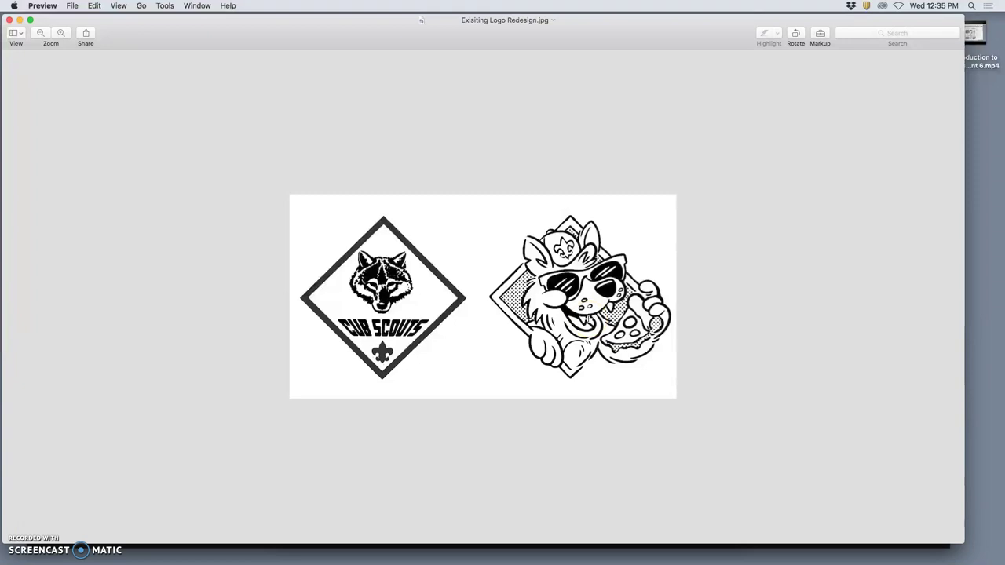
- Replace the logo image with Untitled Melting Nico.jpg, enlarged and moved right beside the Assignment #6 folder
click(10, 20)
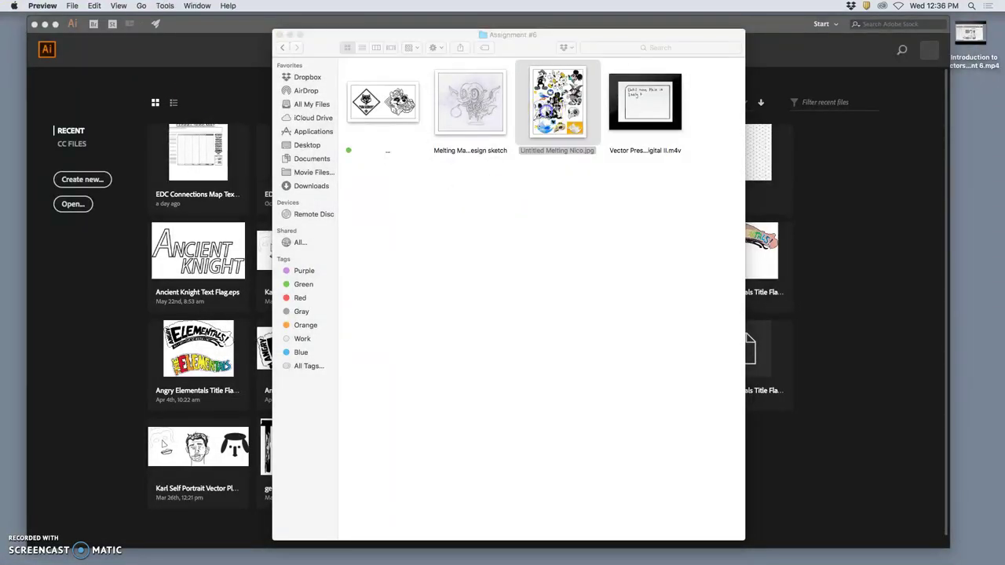
double_click(548, 113)
drag(377, 535, 785, 559)
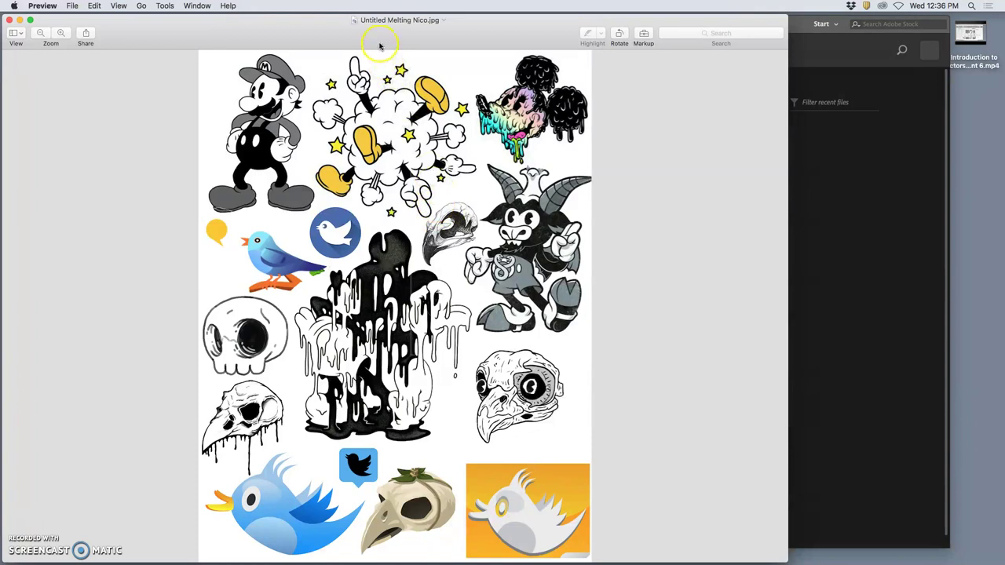
drag(382, 33, 773, 4)
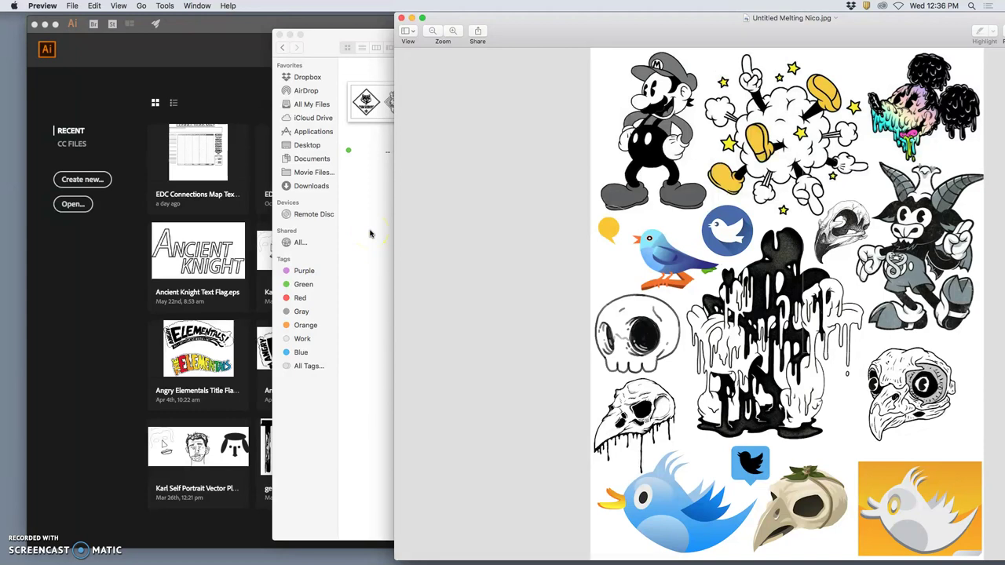
click(371, 233)
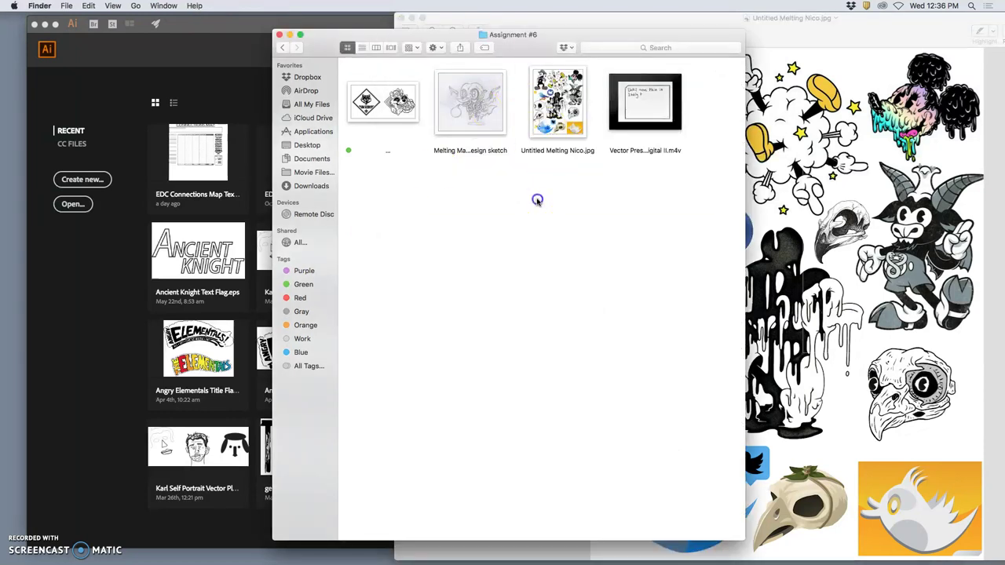
- Open the Melting Macabre Logo Mashup Redesign pencil sketch from Finder in Preview
double_click(493, 120)
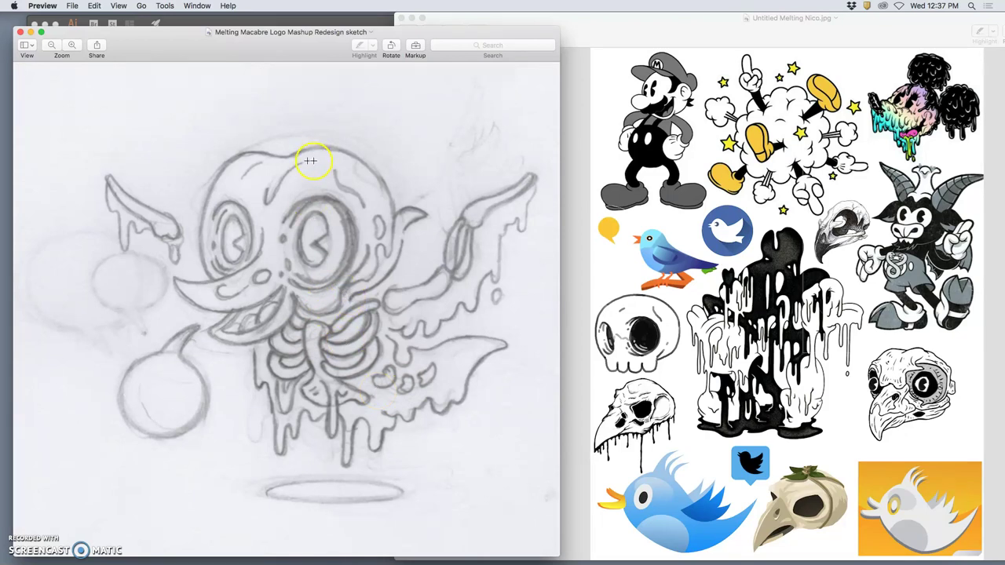
- Close the sketch preview and open Melting Macabre Logo Mashup Redesign sketch.png with Adobe Illustrator CC 2018
click(21, 31)
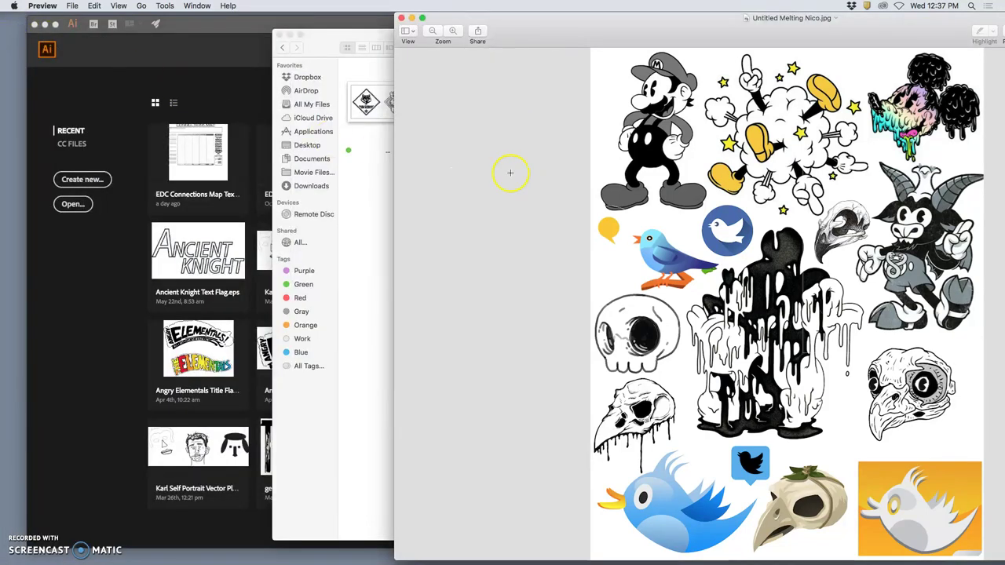
click(372, 173)
right_click(489, 124)
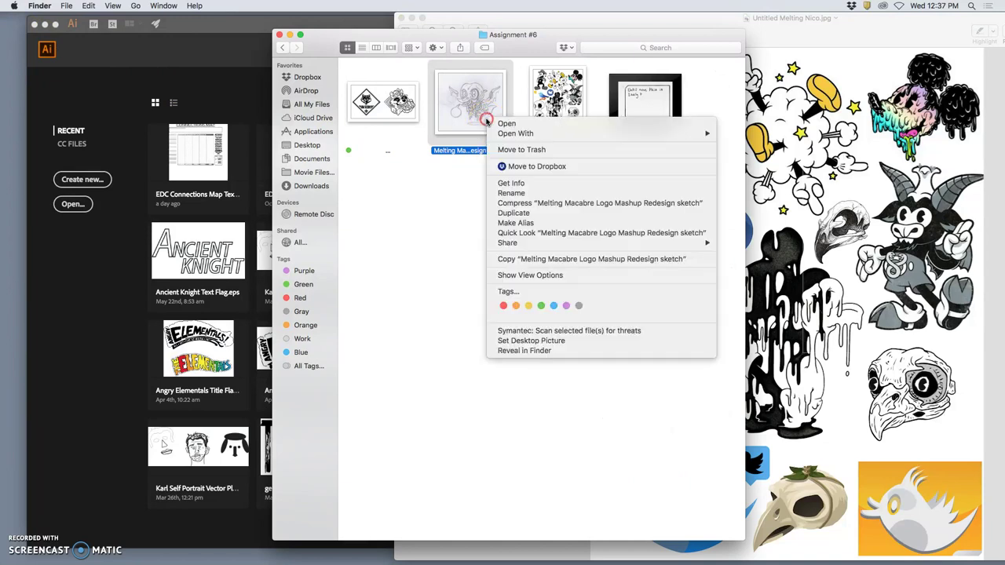
mouse_move(511, 134)
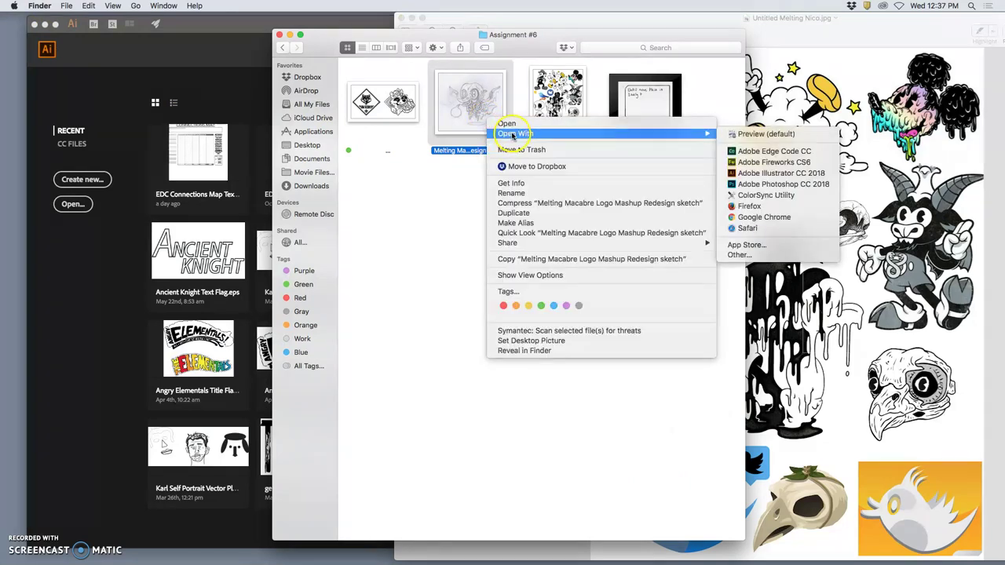
click(781, 173)
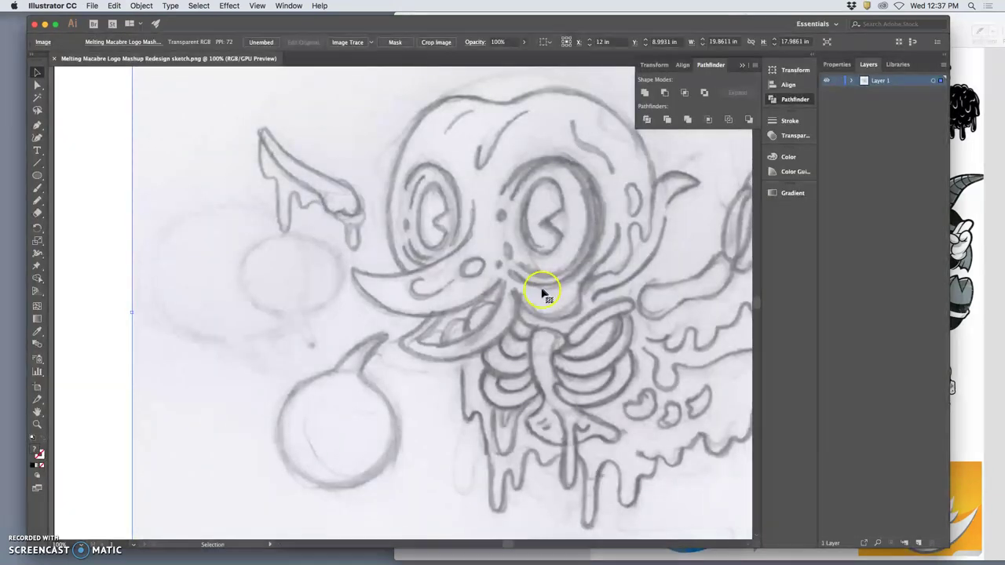
- Zoom out on the placed sketch and create a new Layer 2 above it
key(super+minus)
key(super+minus)
key(v)
click(506, 294)
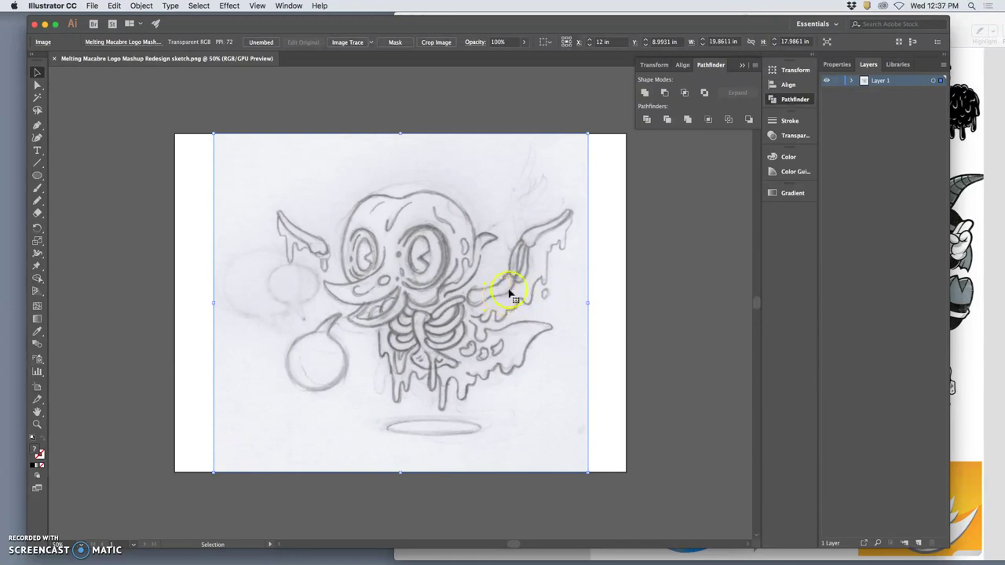
click(916, 542)
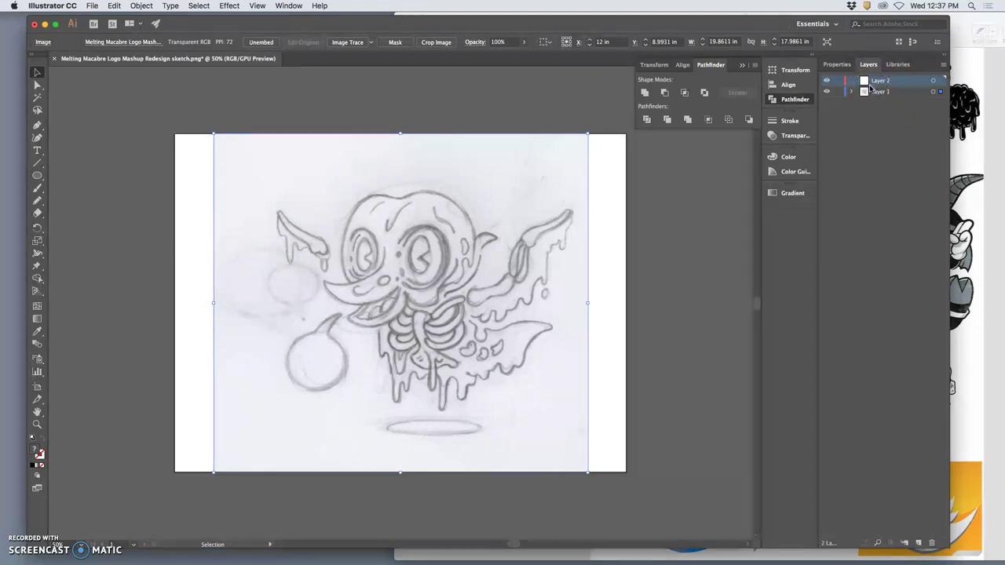
- Dim Layer 1's sketch images to 50%, lock it, and make Layer 2 the active layer
click(896, 92)
double_click(896, 91)
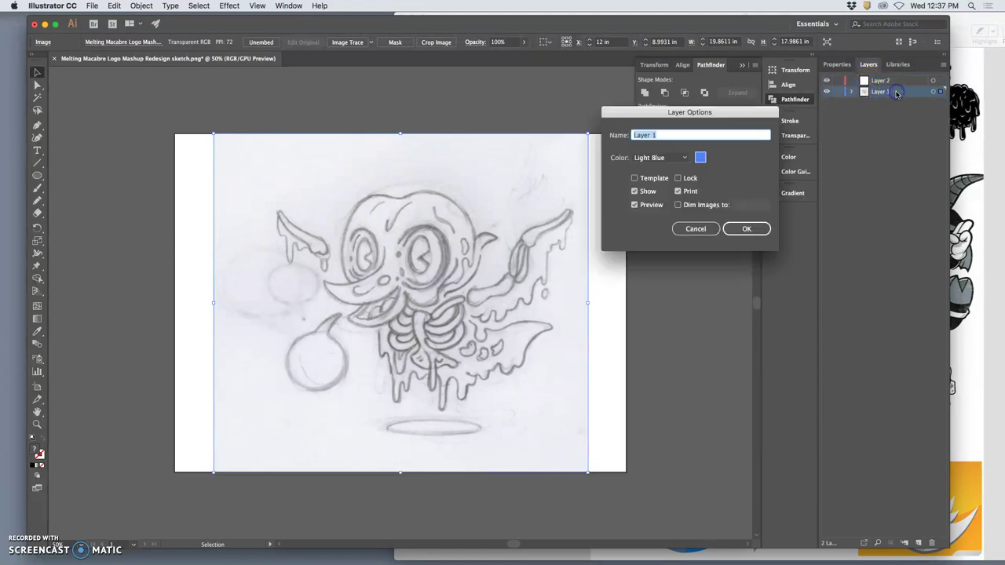
click(678, 205)
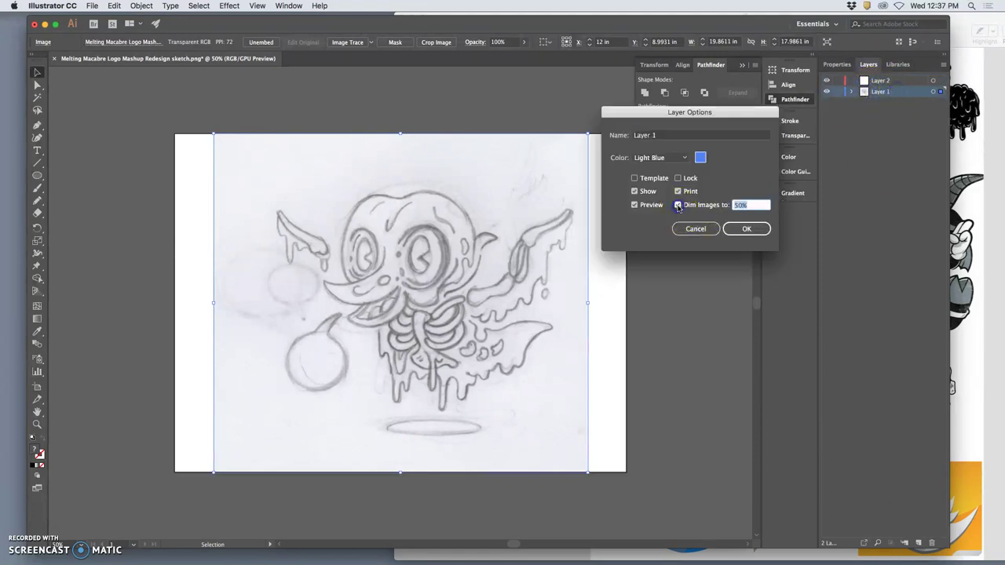
click(741, 228)
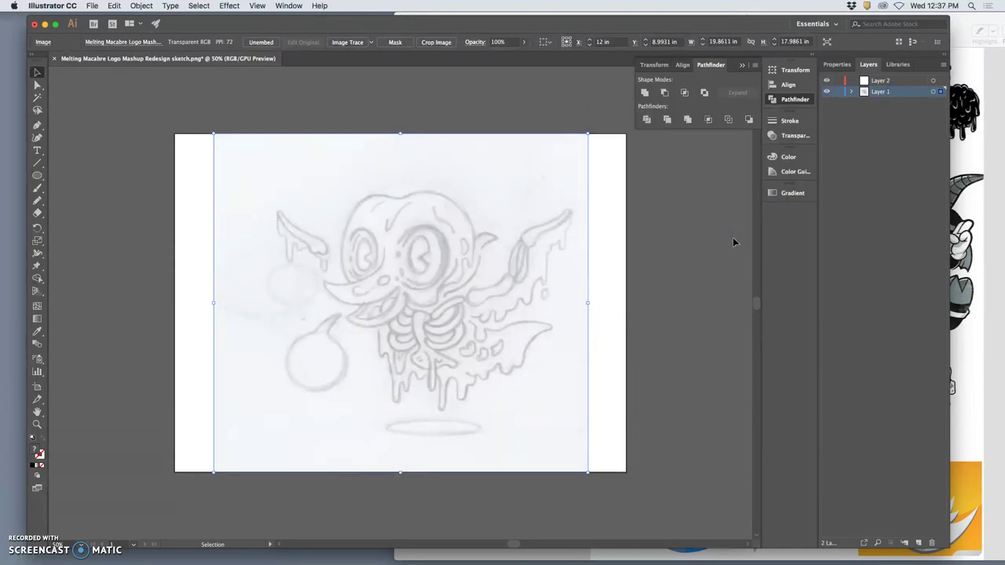
click(673, 258)
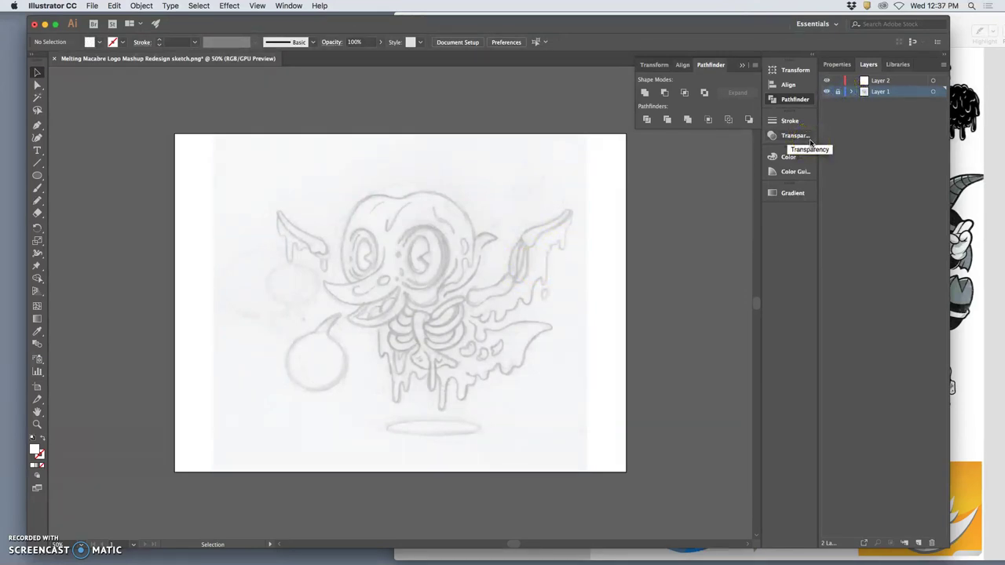
click(889, 81)
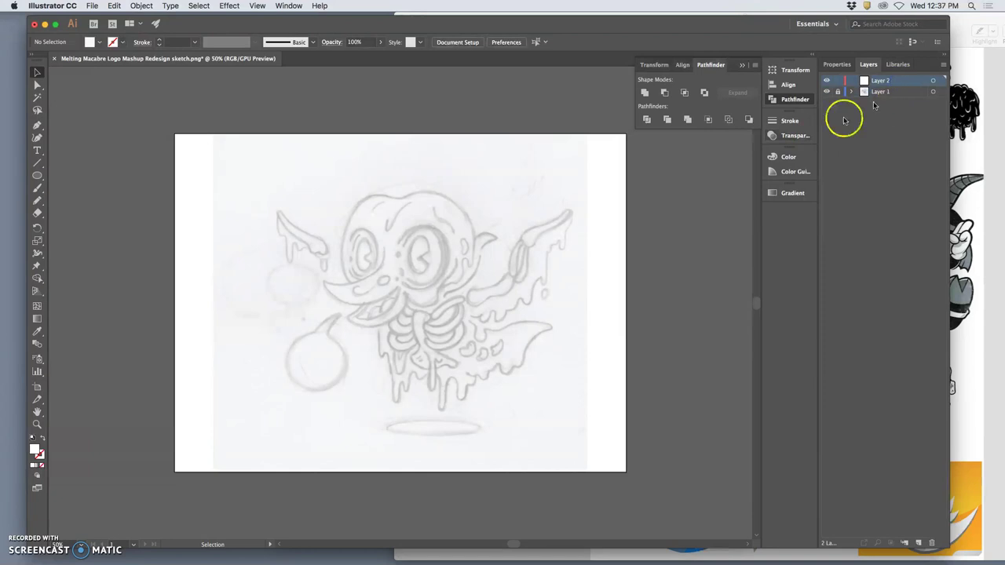
- Choose the Pencil and set the colours to a black fill with no stroke
click(37, 200)
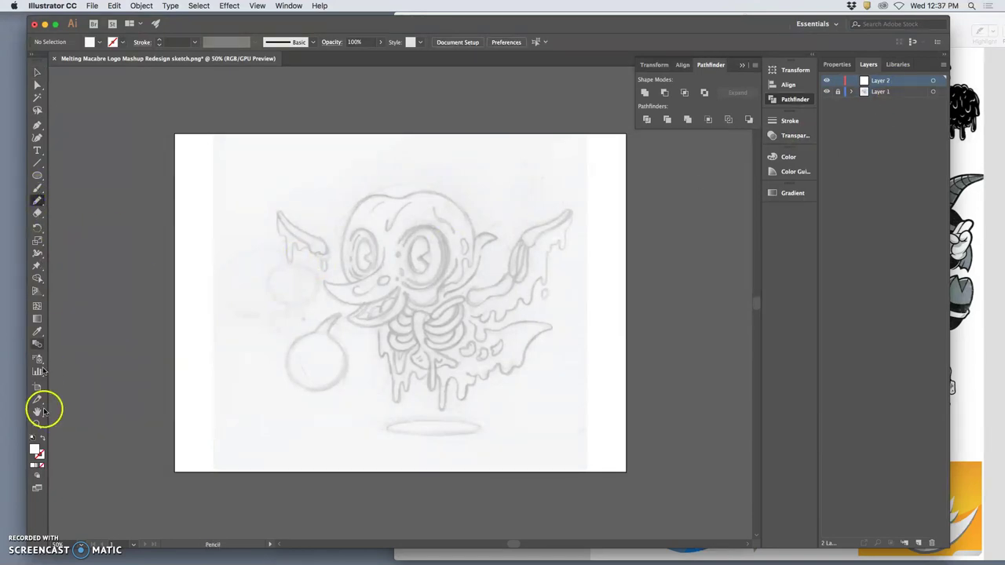
click(31, 437)
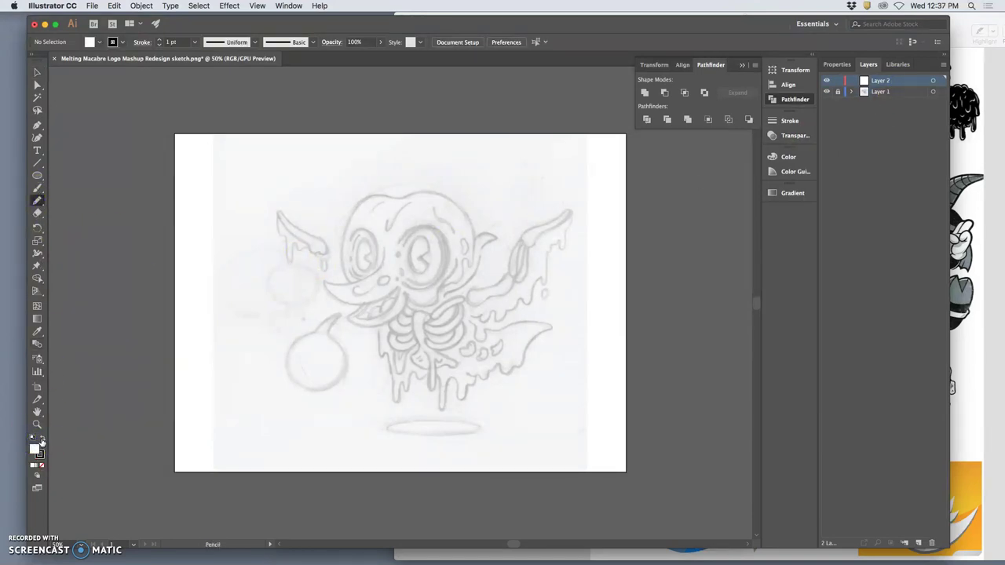
click(43, 439)
click(41, 453)
click(42, 465)
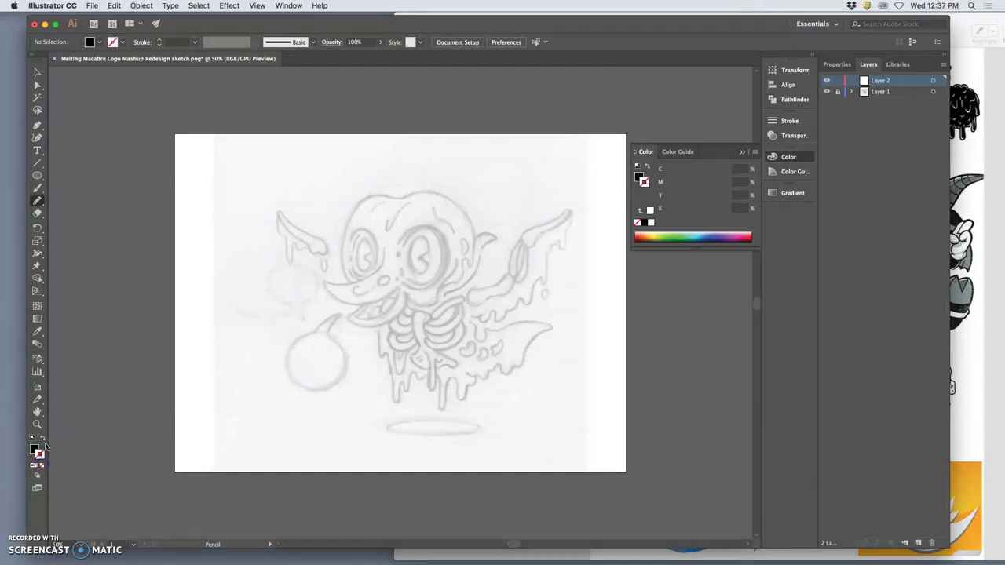
click(35, 448)
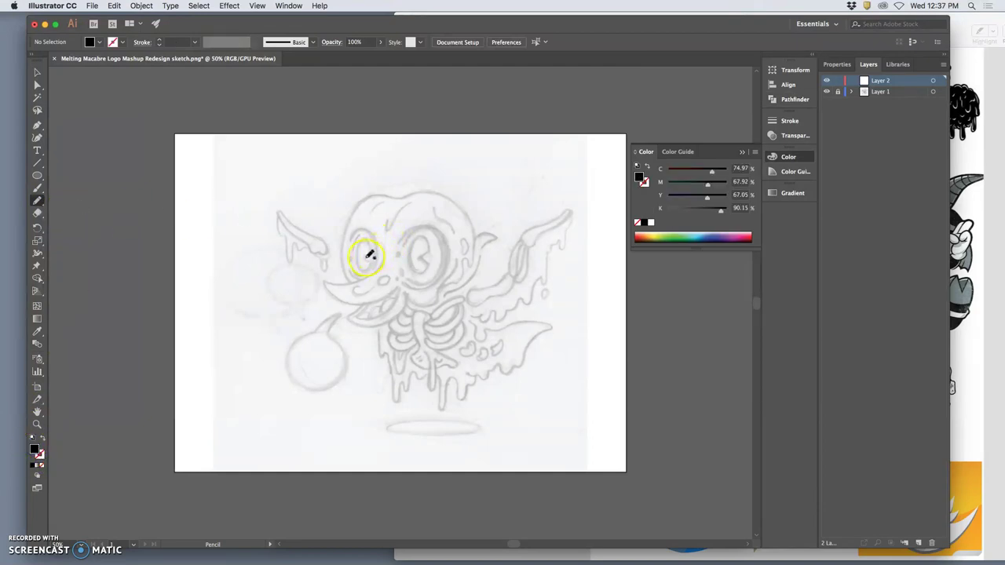
- Draw the left eye shape filled solid black, then outline the right eye
drag(368, 255, 363, 260)
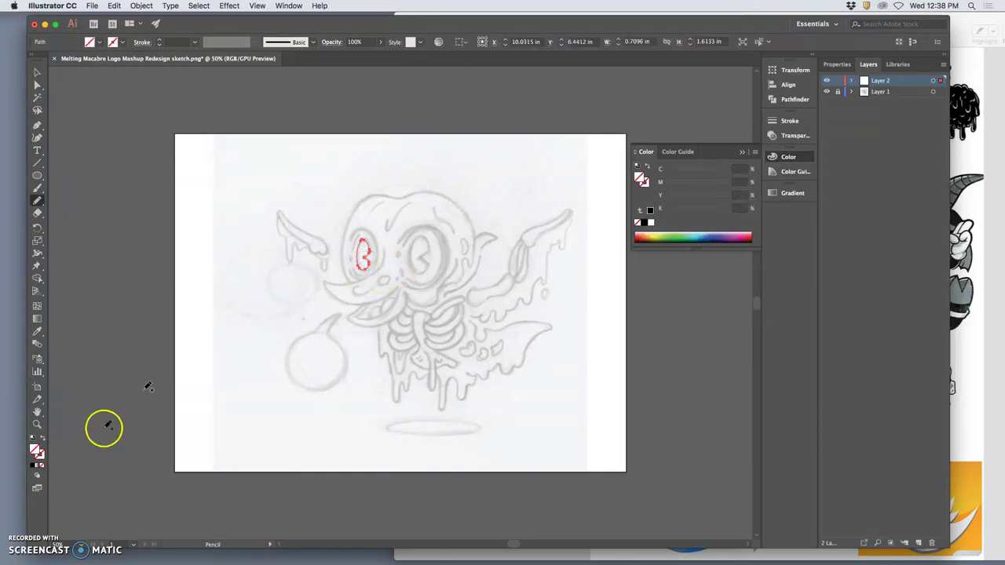
click(33, 466)
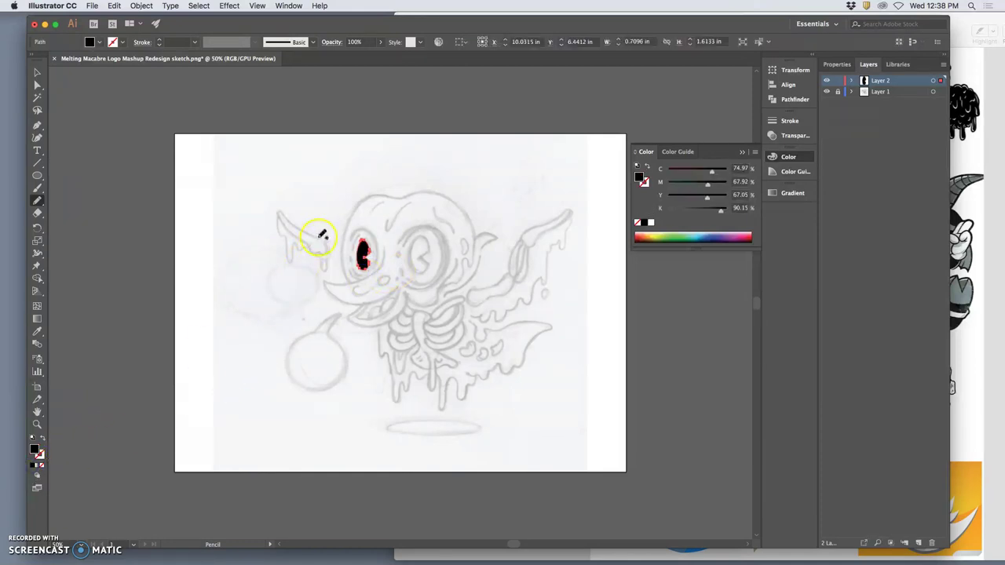
super+click(319, 206)
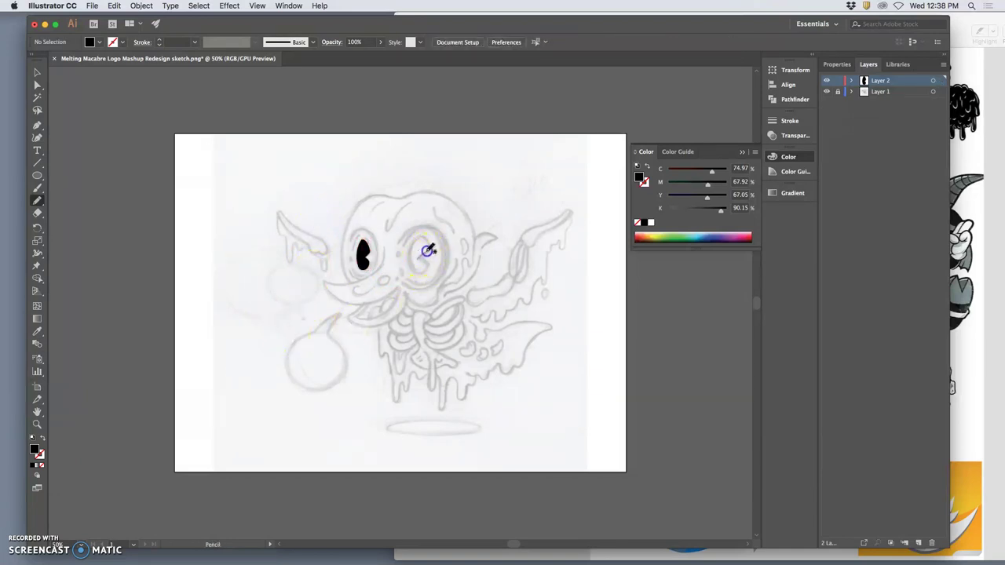
mouse_move(427, 249)
mouse_down()
mouse_move(411, 239)
mouse_move(416, 269)
mouse_move(424, 252)
mouse_up()
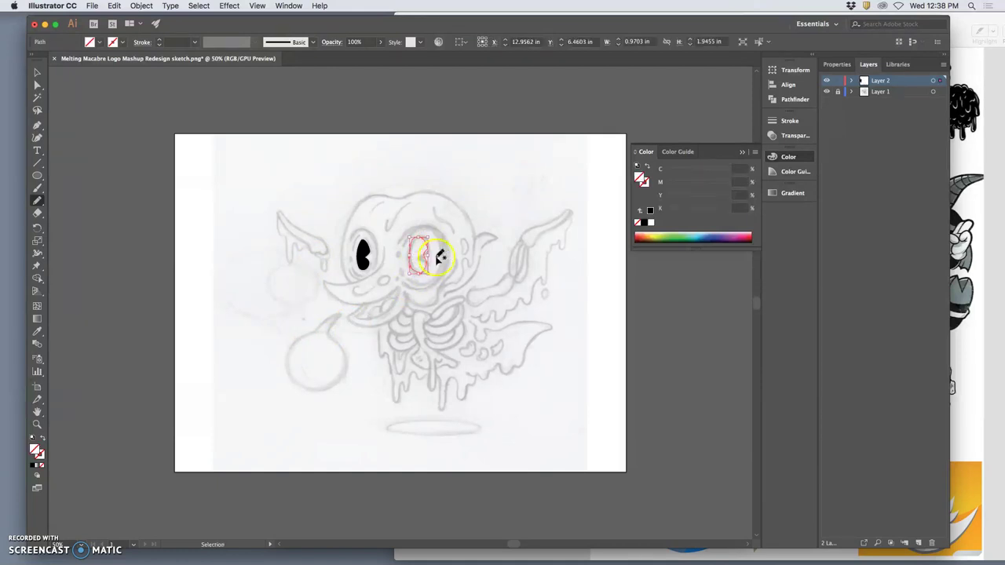
key(super+shift+a)
- Confirm the Pencil tool options and sketch a stroke inside the right eye
double_click(39, 201)
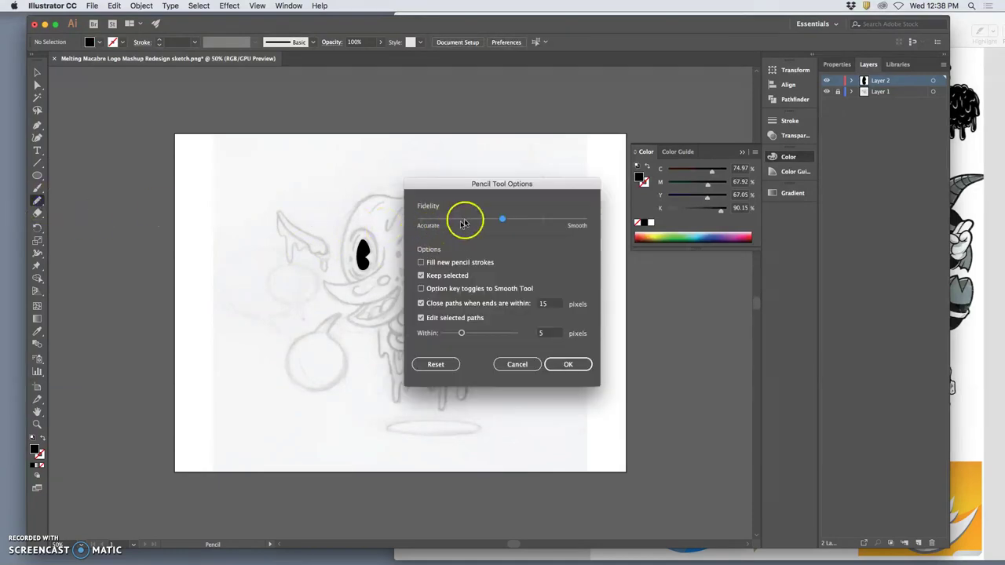
click(578, 363)
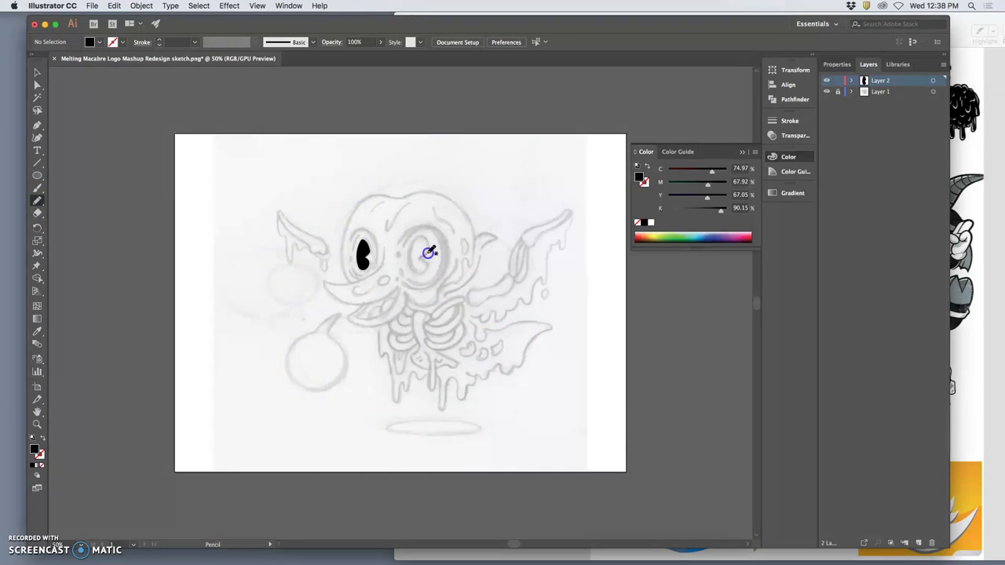
drag(427, 247, 417, 239)
drag(420, 256, 421, 257)
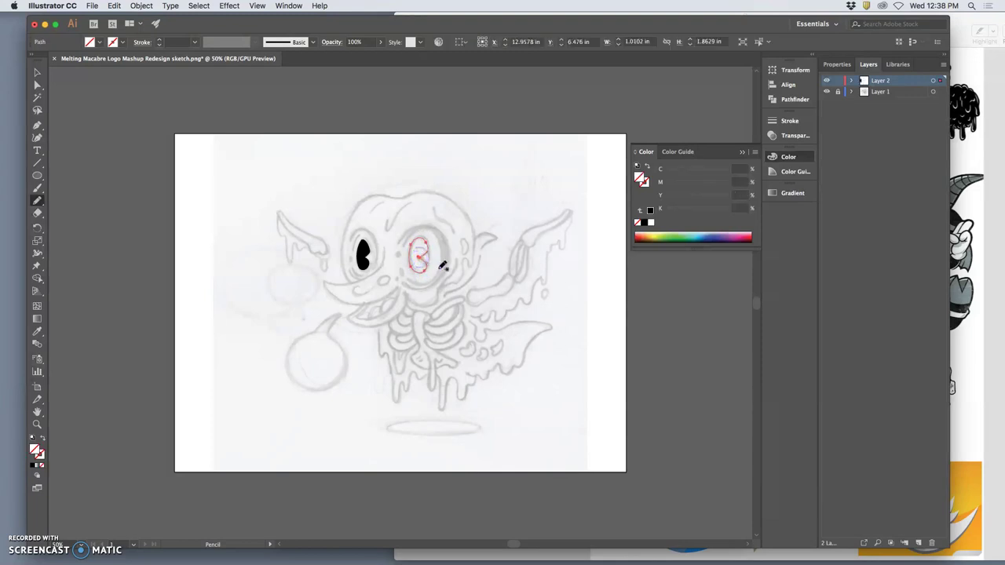
super+click(432, 268)
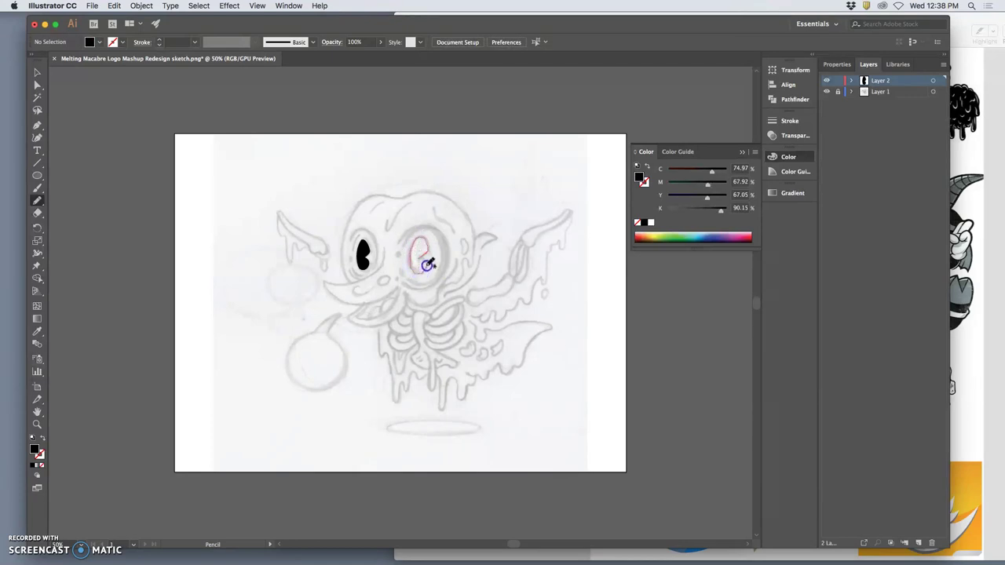
- Draw the right eye's pupil shape and fill it with black
drag(420, 258, 416, 259)
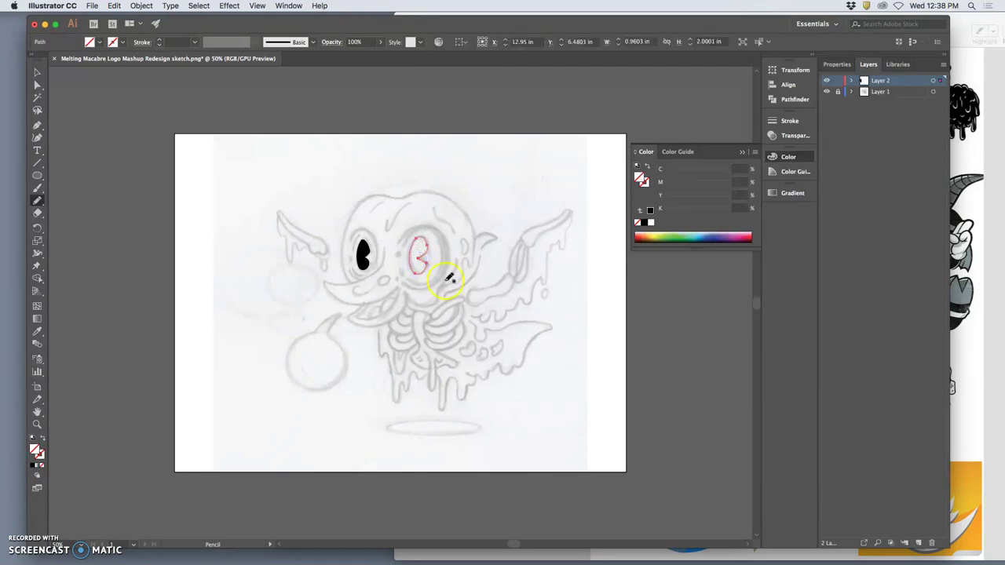
click(37, 471)
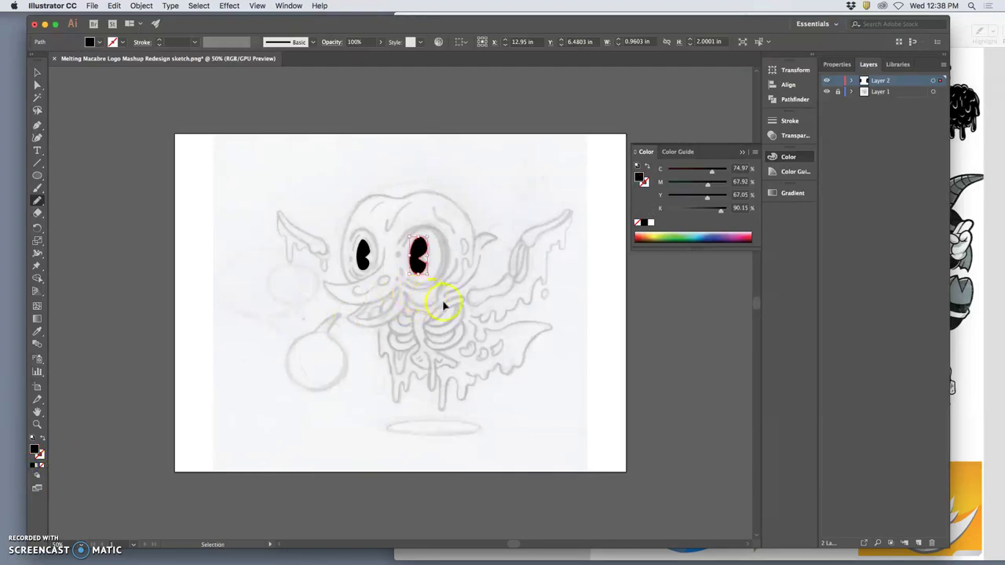
super+click(495, 317)
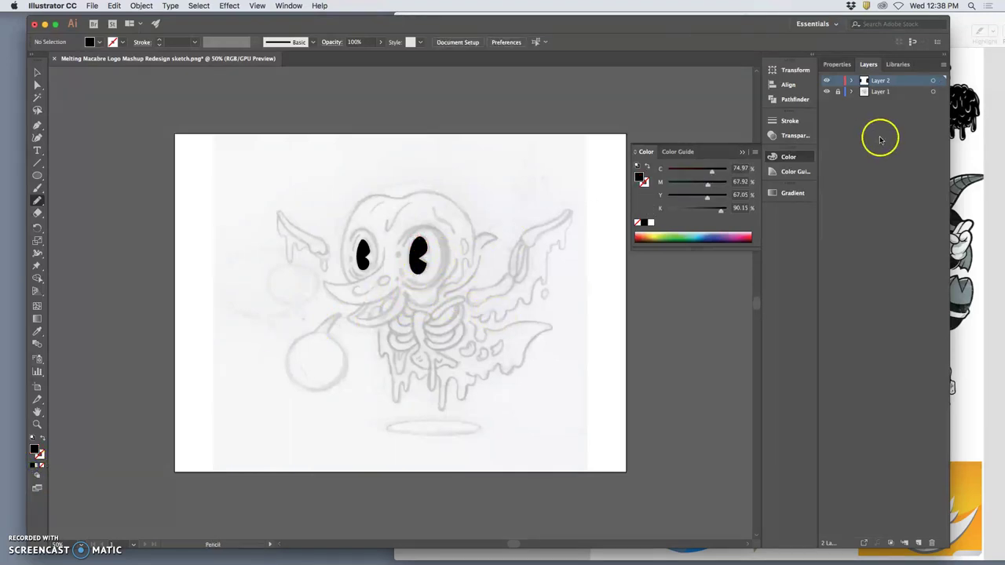
- Expand Layer 2 and briefly hide each eye path to identify the right- and left-eye paths
click(852, 81)
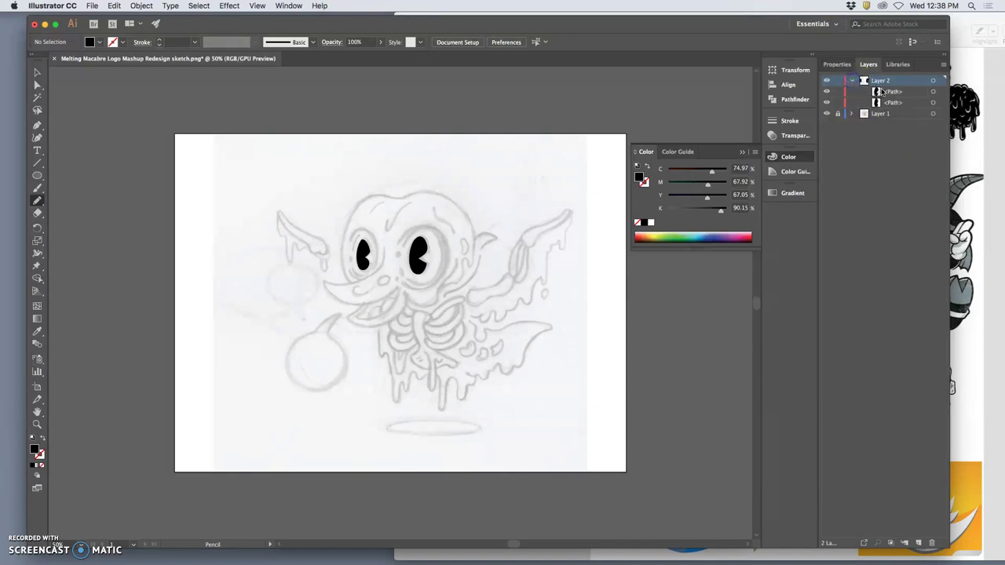
click(933, 91)
click(900, 93)
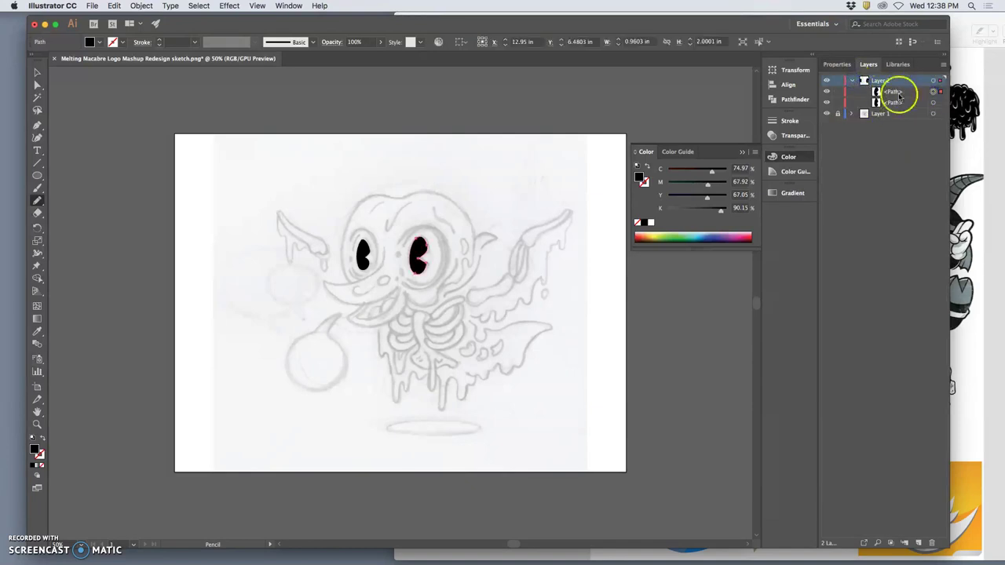
click(826, 92)
click(826, 92)
click(826, 102)
click(826, 102)
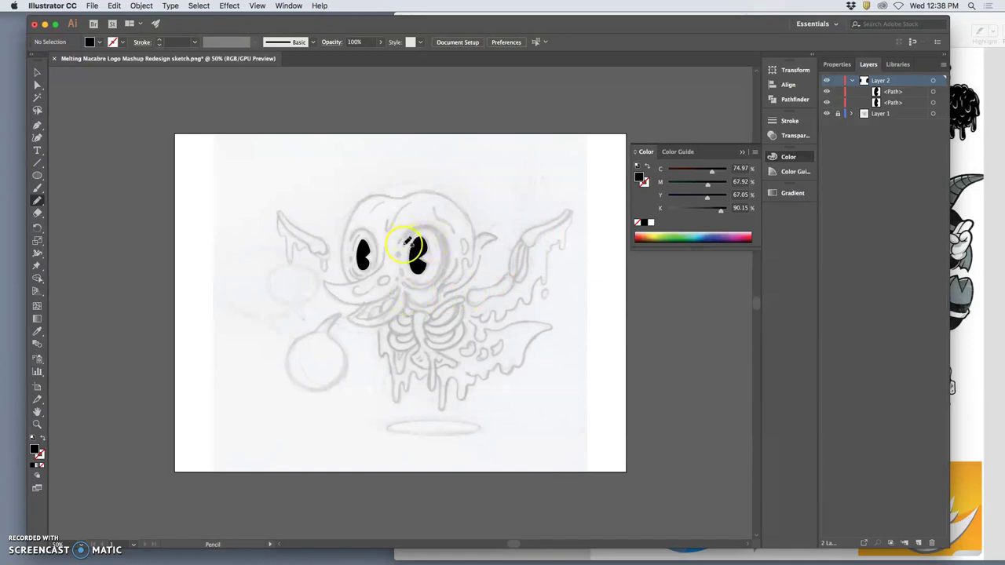
- Draw a larger black oval around the right eye and move it to the bottom of Layer 2
mouse_move(404, 246)
mouse_down()
mouse_move(412, 229)
mouse_move(441, 240)
mouse_move(435, 277)
mouse_move(412, 284)
mouse_move(404, 244)
mouse_up()
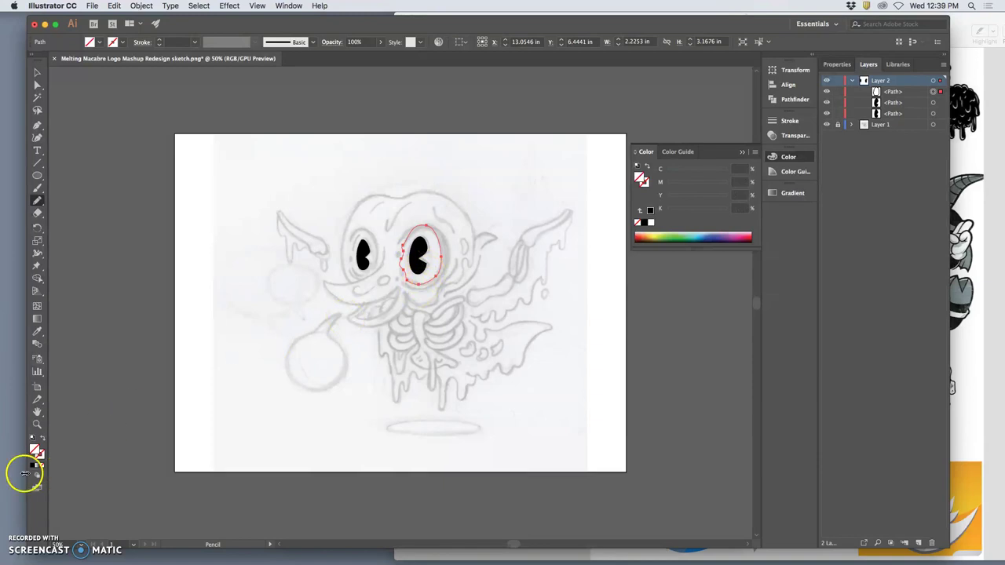
click(32, 467)
click(31, 467)
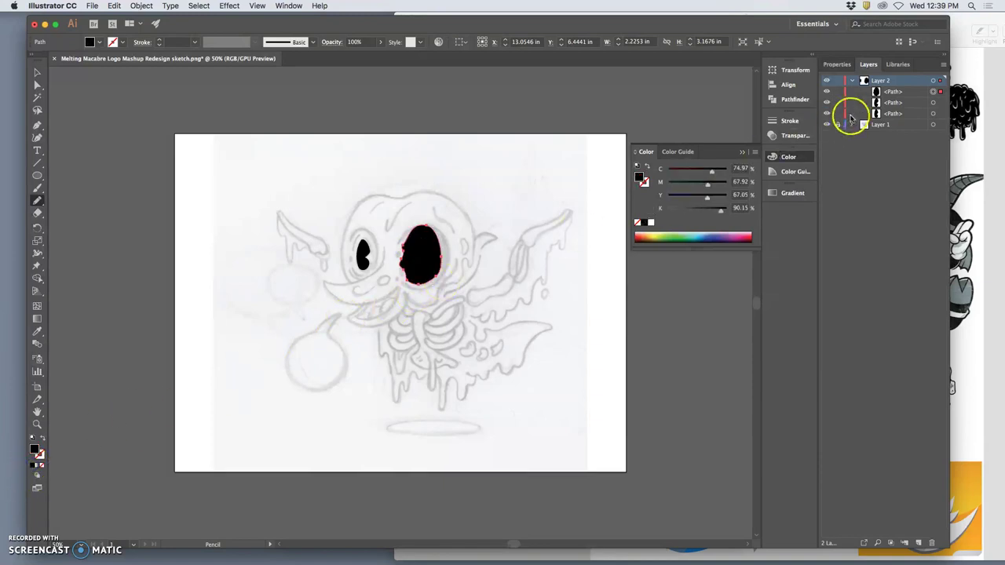
drag(890, 93, 895, 113)
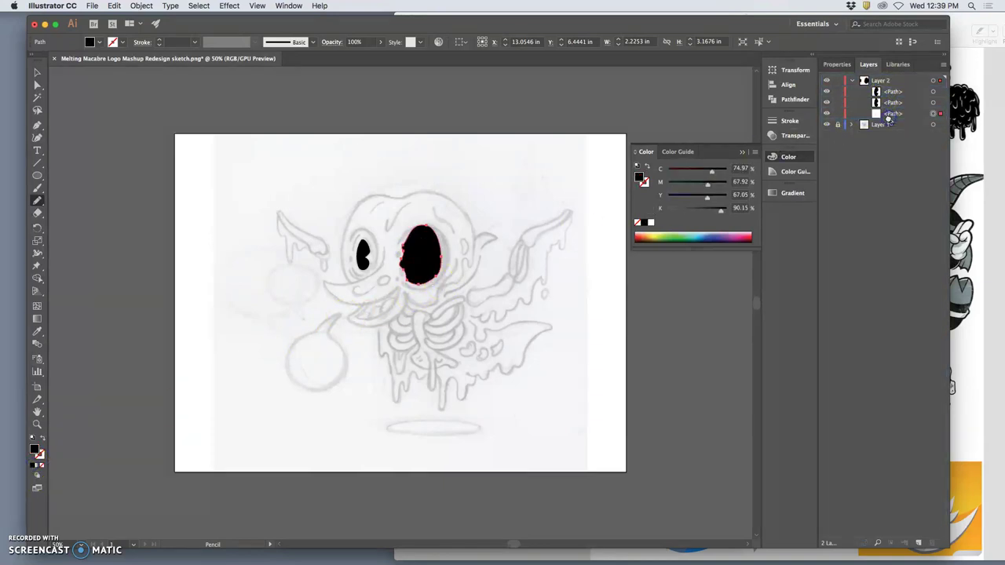
- Set the inner right-eye path's fill to white in the Color Picker, then undo it
click(933, 102)
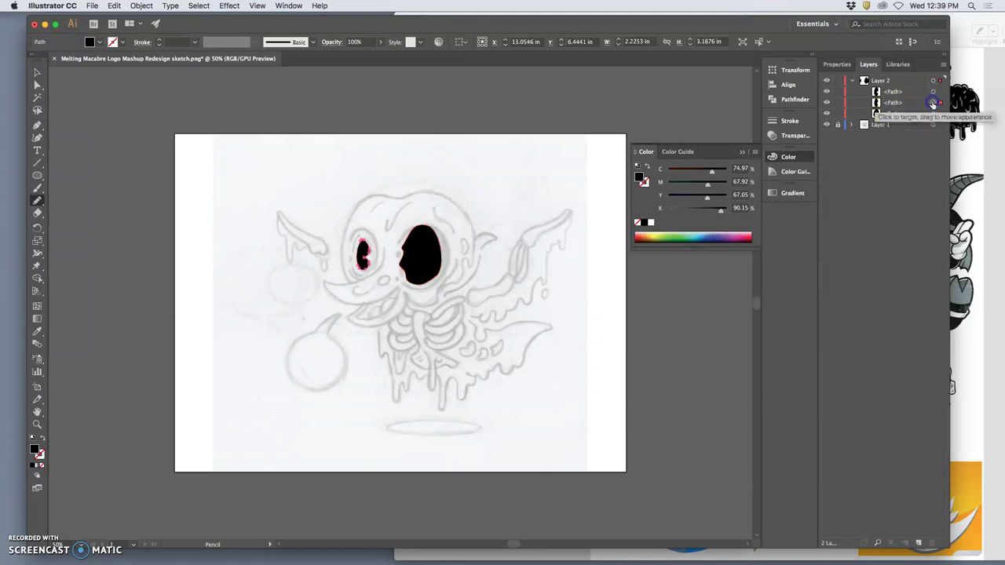
click(825, 102)
click(826, 102)
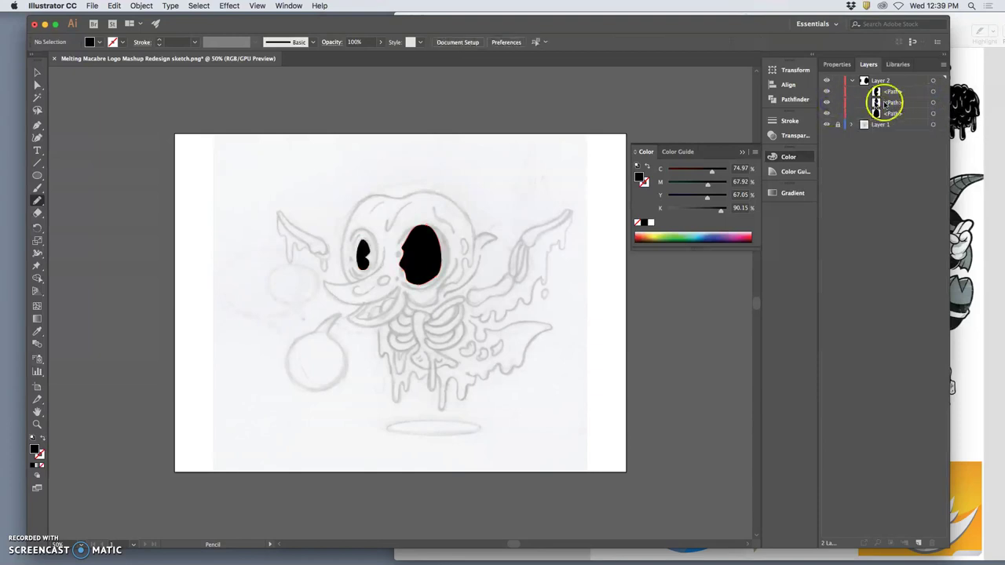
click(933, 102)
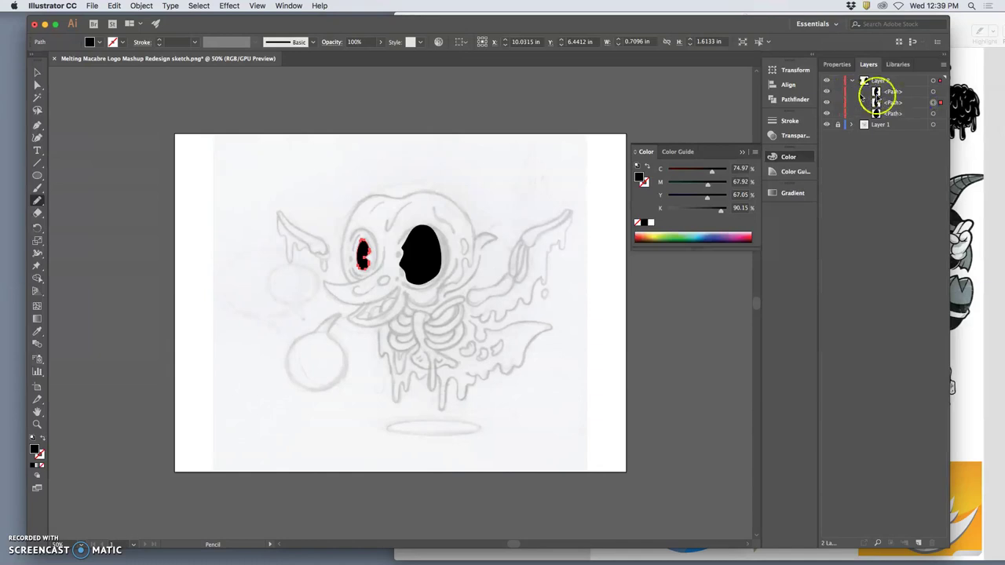
click(934, 92)
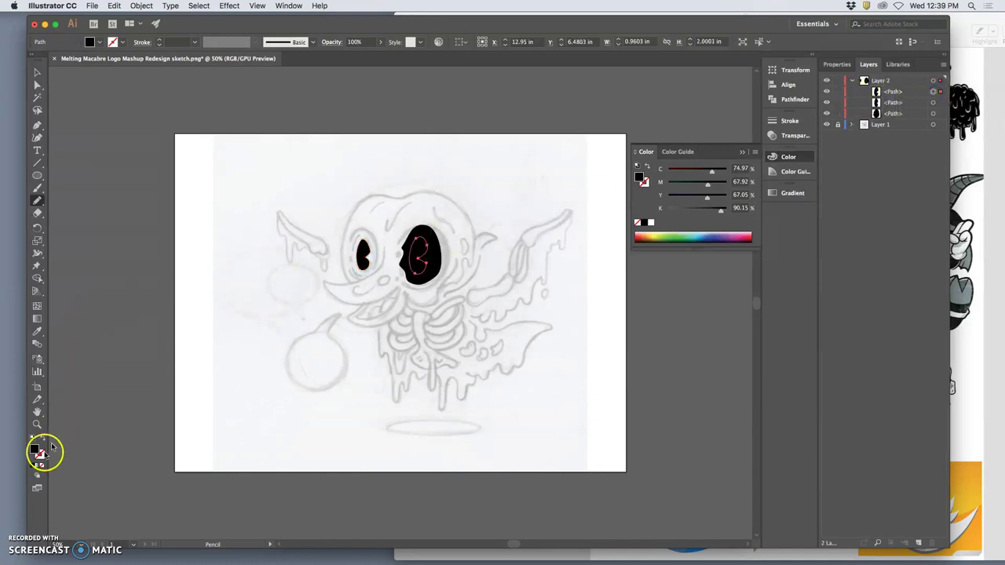
double_click(34, 450)
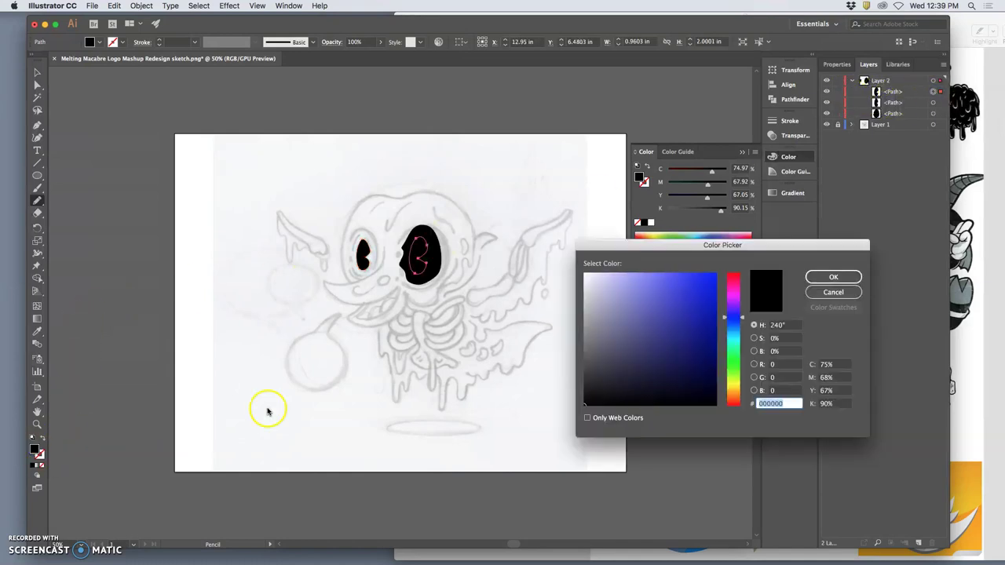
click(583, 270)
click(834, 277)
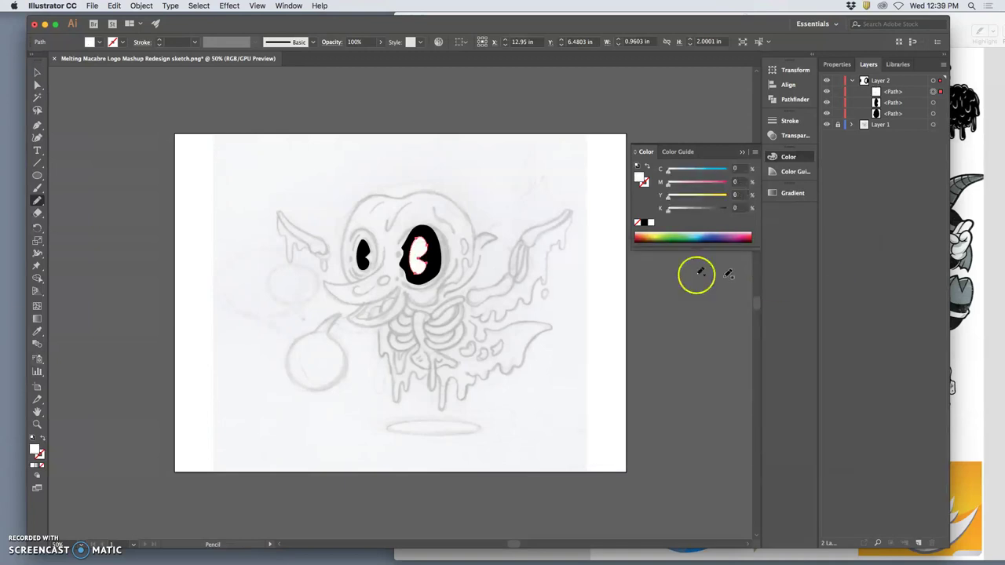
key(super+z)
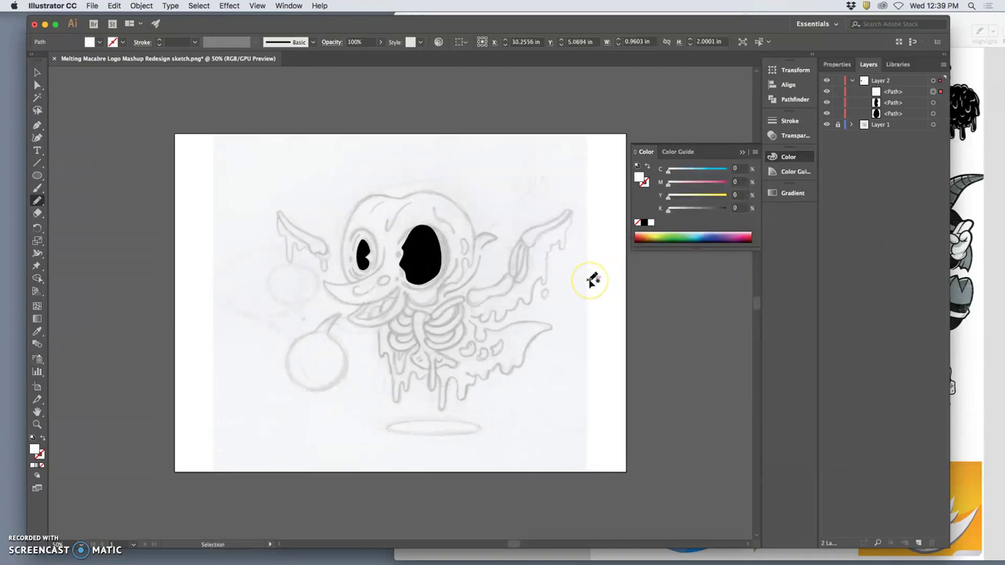